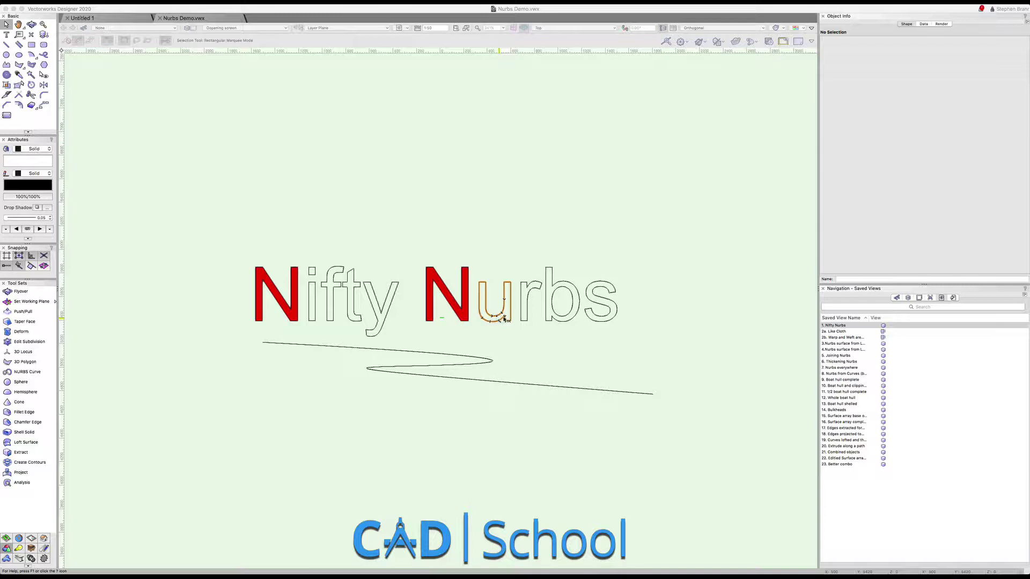
Orbit the title, select its wavy NURBS curve, then show the '2a. Like Cloth' view.
mouse_move(548, 308)
middle_mouse_down("super")
mouse_move(478, 365)
mouse_move(554, 298)
mouse_move(558, 249)
mouse_move(506, 186)
mouse_move(276, 163)
mouse_move(446, 195)
mouse_move(586, 278)
mouse_move(557, 348)
middle_mouse_up("super")
left_click(555, 346)
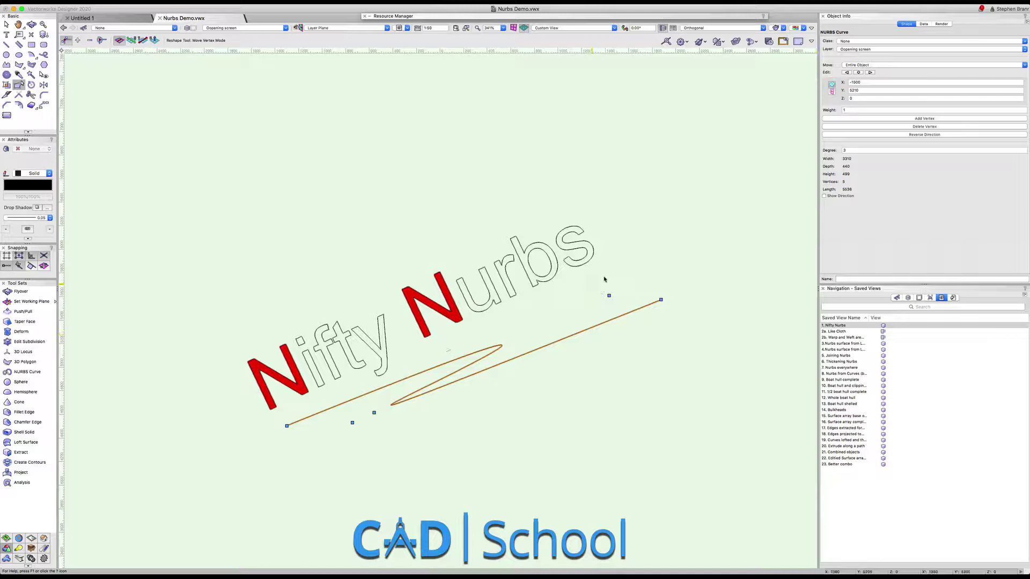
middle_click_drag(625, 235, 553, 335)
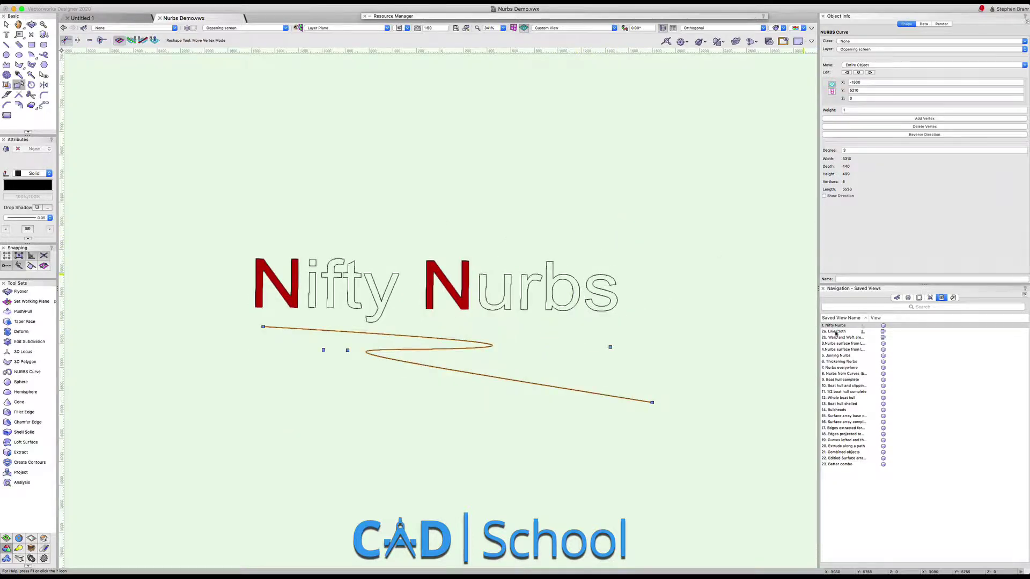
double_click(835, 331)
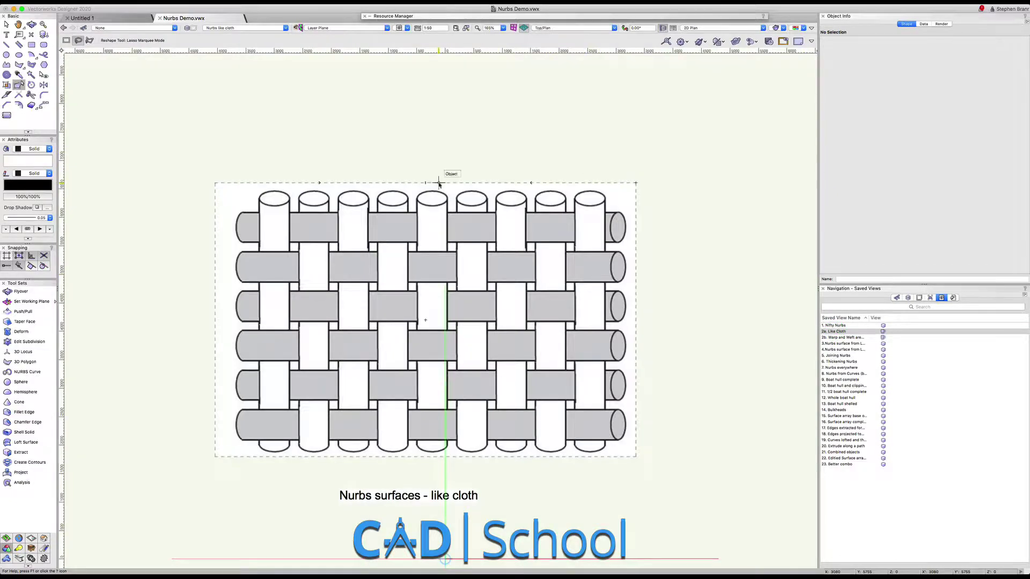
Show the '2b. Warp and Weft' view, then '3.Nurbs surface from Lofting'.
double_click(844, 337)
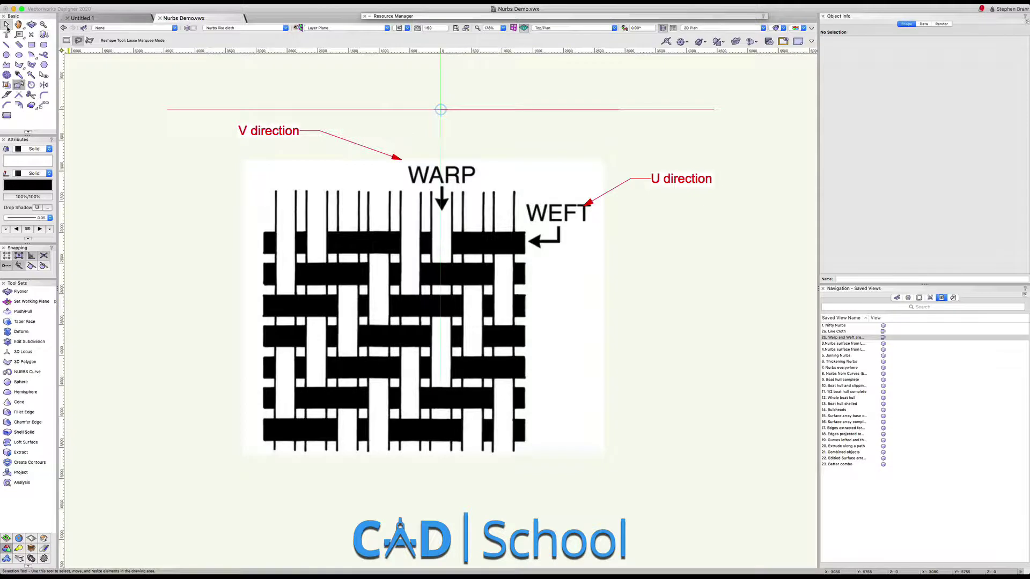
double_click(846, 345)
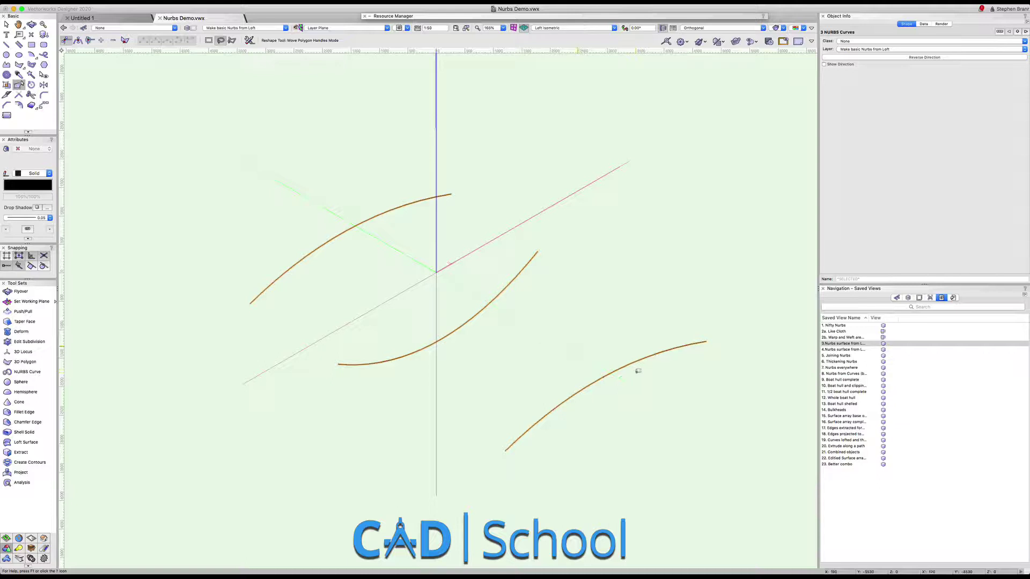
Loft a NURBS surface through the three profile curves with Create Solid turned off.
left_click(26, 442)
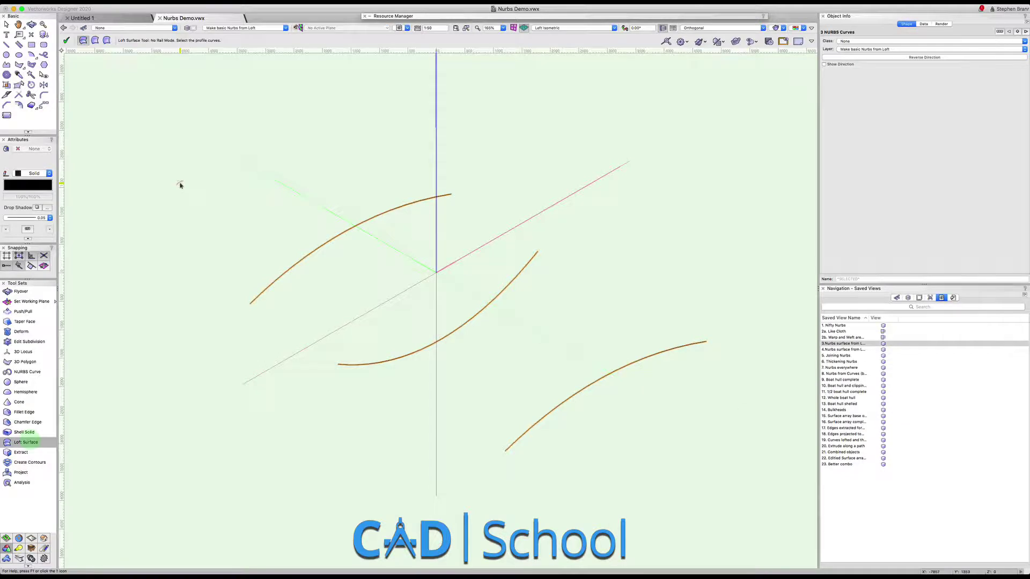
left_click(702, 346)
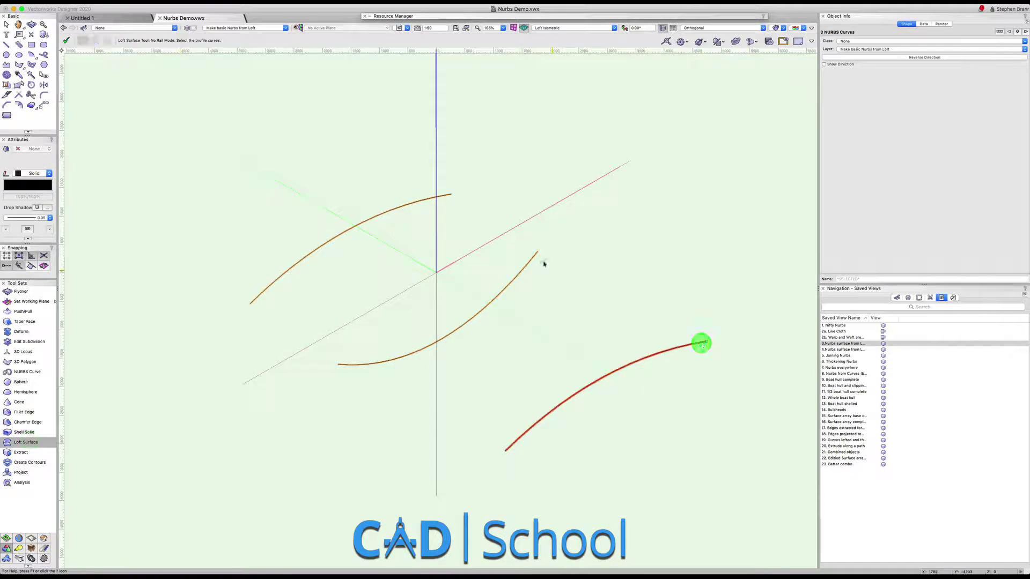
left_click(534, 255)
left_click(441, 196)
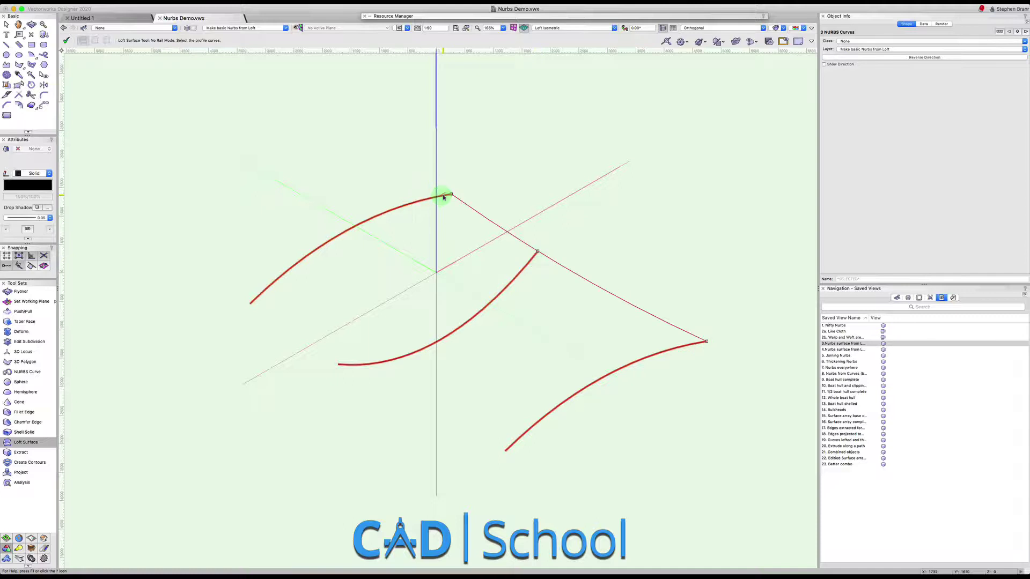
key("Return")
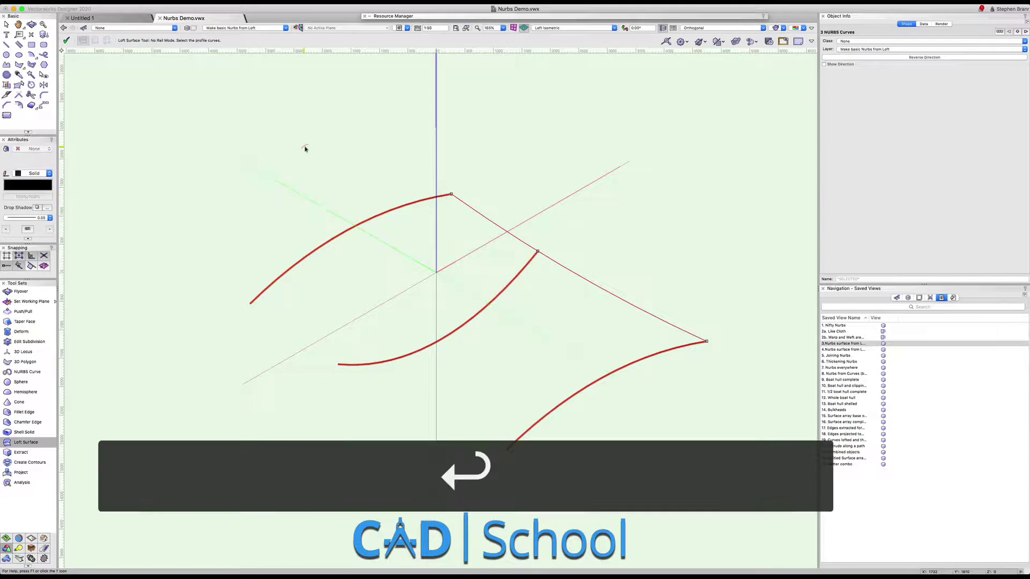
left_click(471, 238)
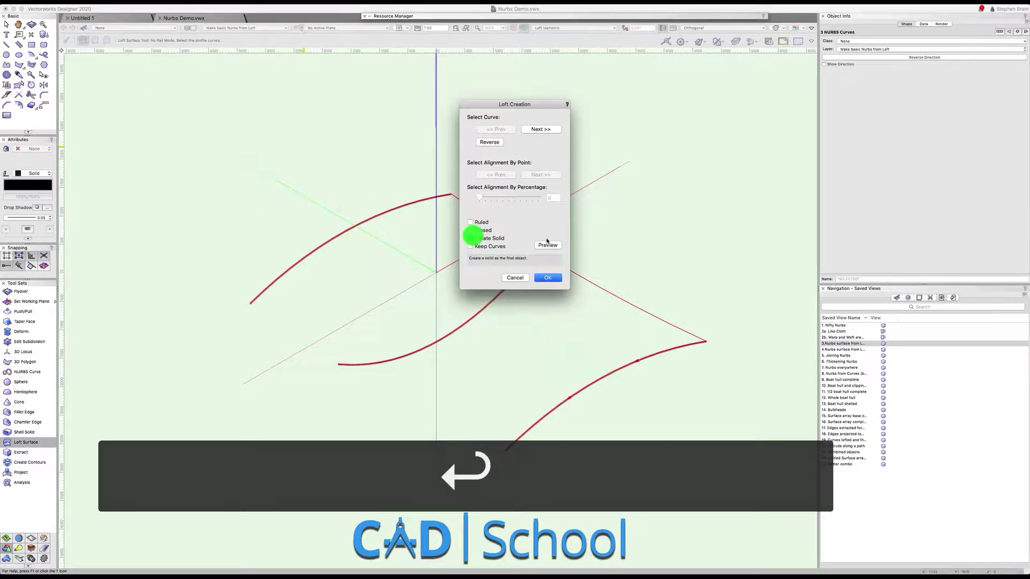
left_click(547, 245)
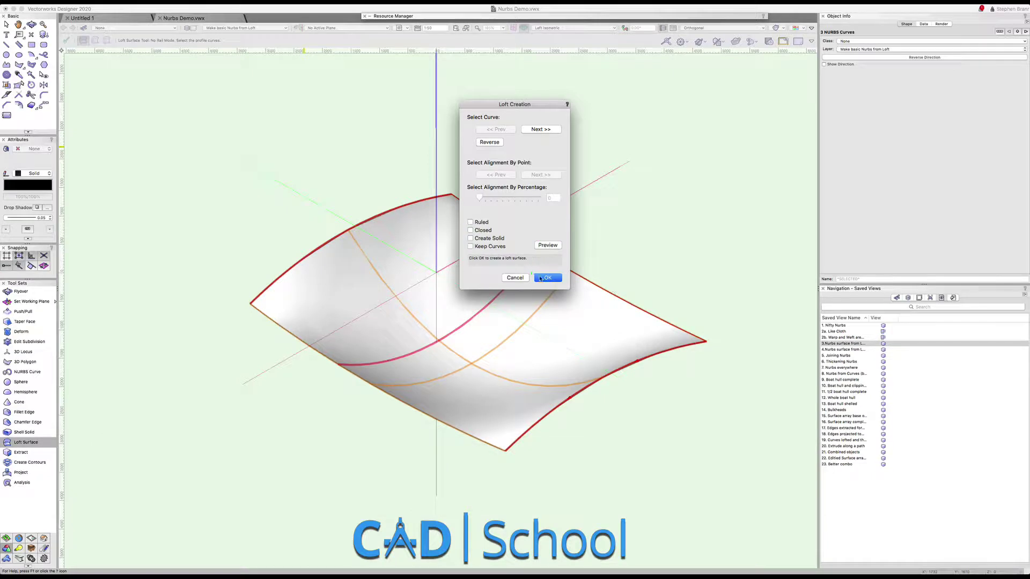
left_click(544, 277)
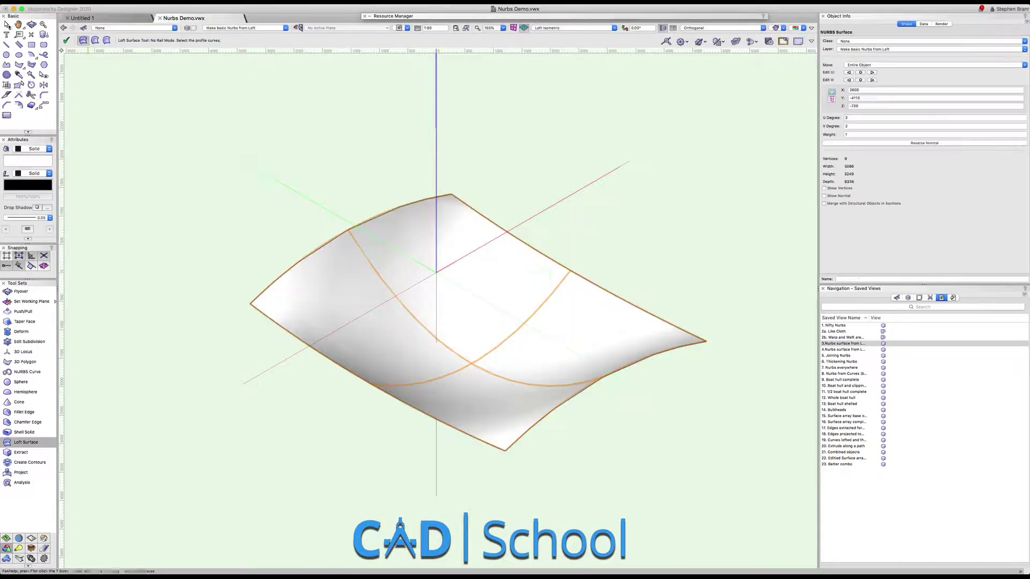
Pull the surface's top vertex and top U-vertex row upward.
double_click(441, 268)
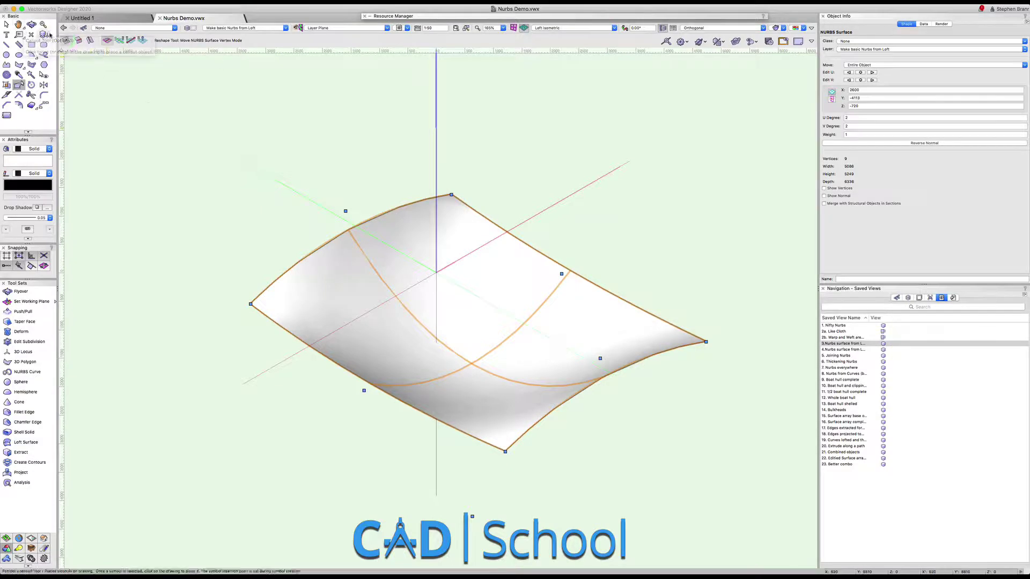
left_click(65, 40)
left_click_drag(451, 194, 452, 138)
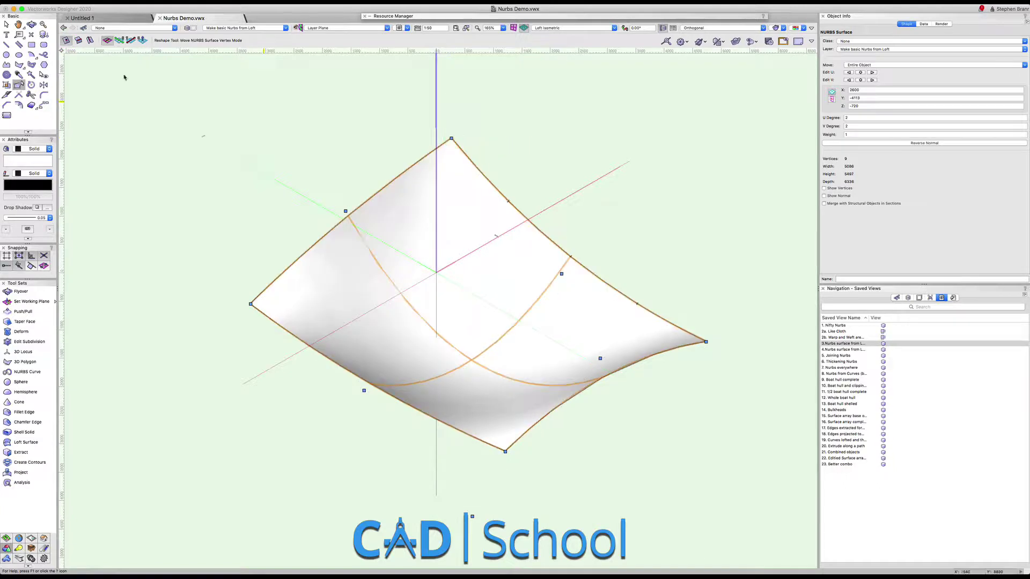
left_click(79, 40)
left_click_drag(451, 138, 451, 106)
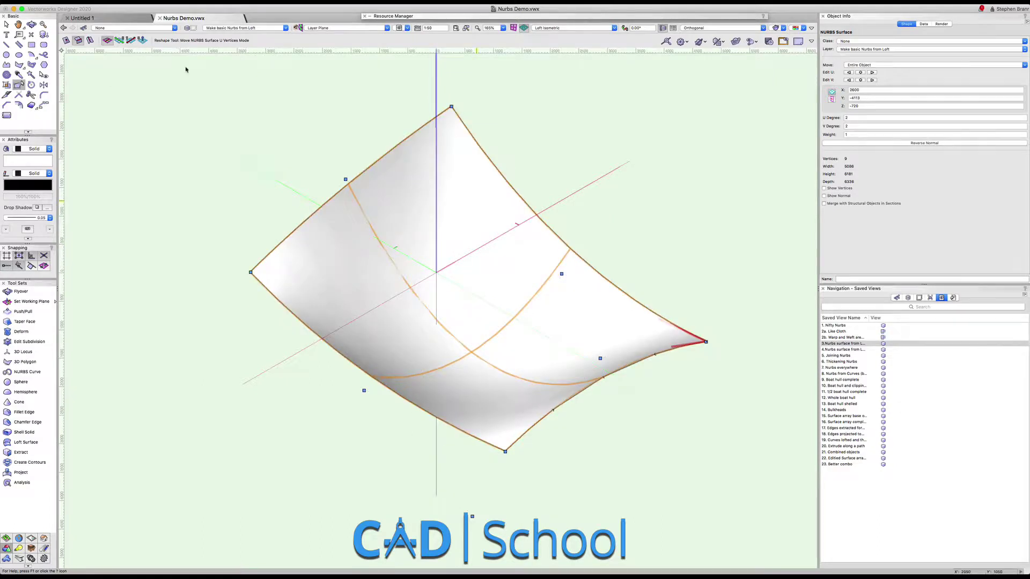
Raise the surface's left edge by dragging U and V vertex rows.
left_click(79, 41)
mouse_move(345, 179)
left_mouse_down()
mouse_move(345, 115)
mouse_move(346, 150)
left_mouse_up()
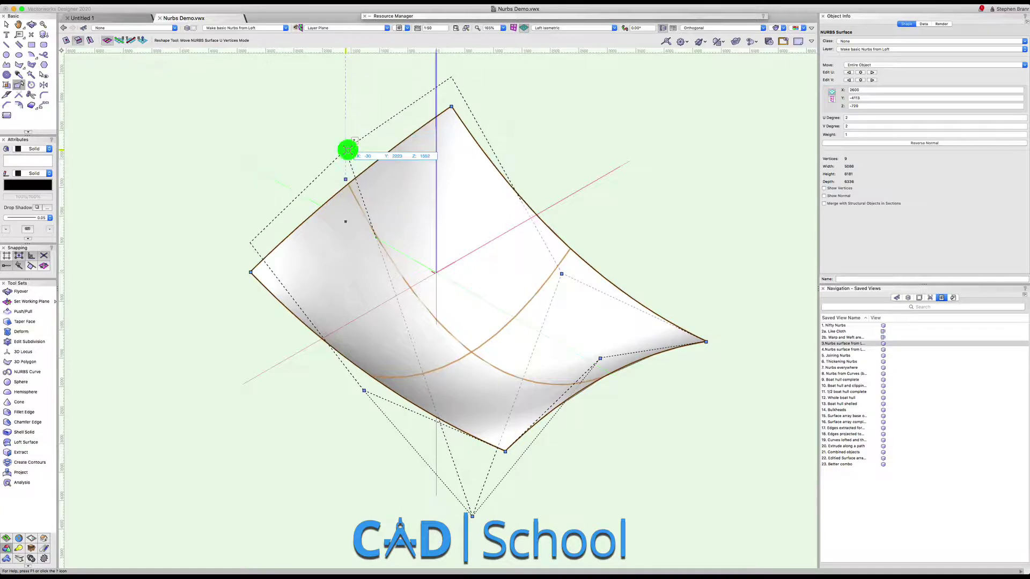
left_click(90, 40)
mouse_move(345, 150)
left_mouse_down()
mouse_move(345, 107)
mouse_move(344, 210)
mouse_move(321, 115)
mouse_move(344, 101)
left_mouse_up()
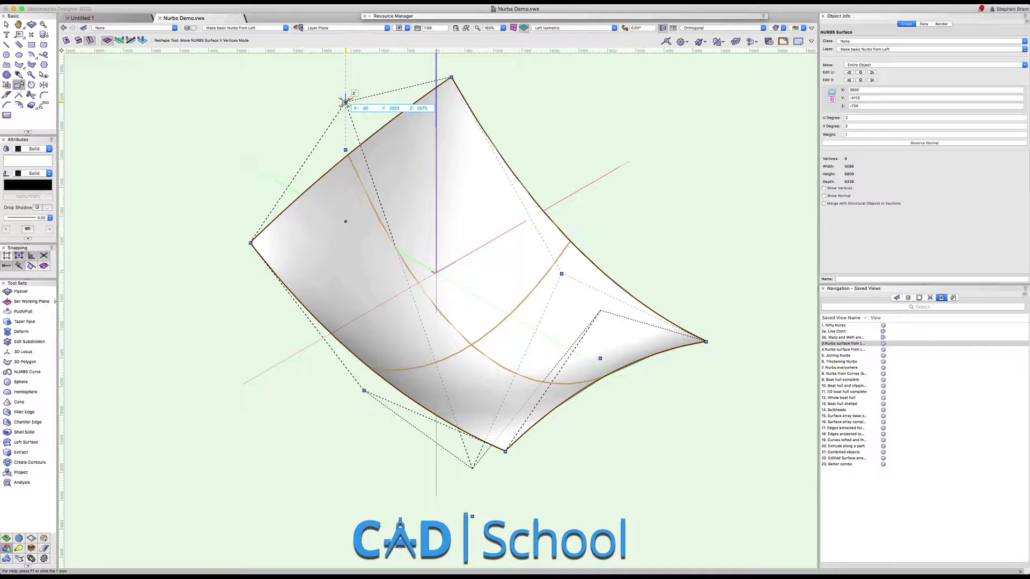
left_click_drag(343, 101, 342, 292)
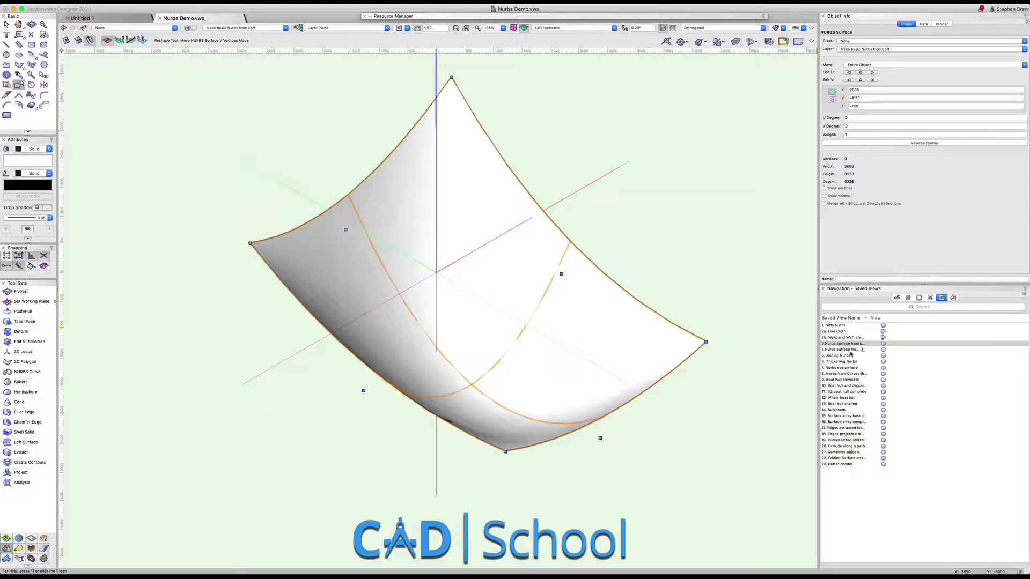
Show saved view 4, re-sort and widen the Saved Views list, then open '5. Joining Nurbs'.
double_click(839, 350)
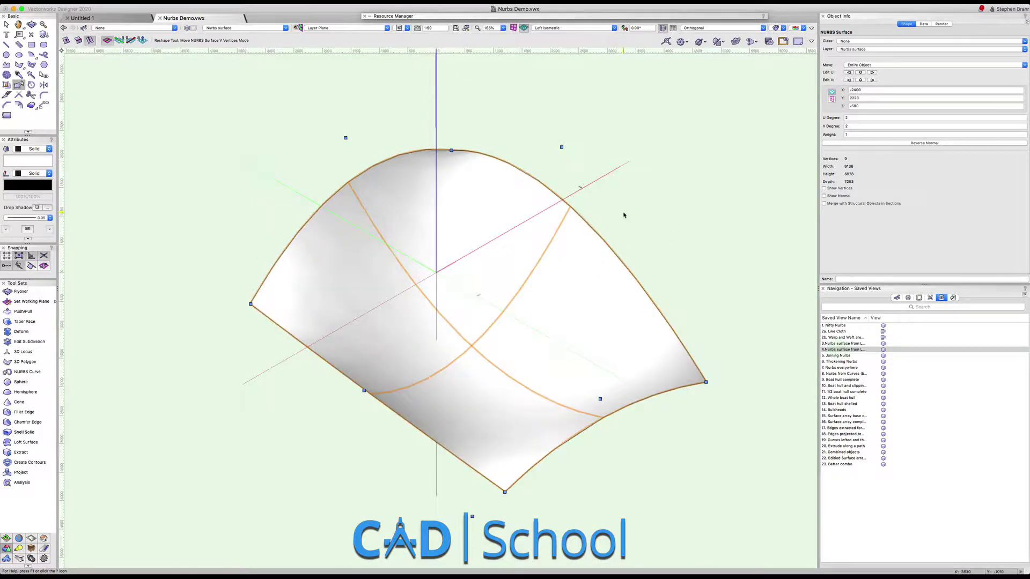
left_click(869, 319)
left_click(857, 317)
left_click_drag(867, 318, 893, 318)
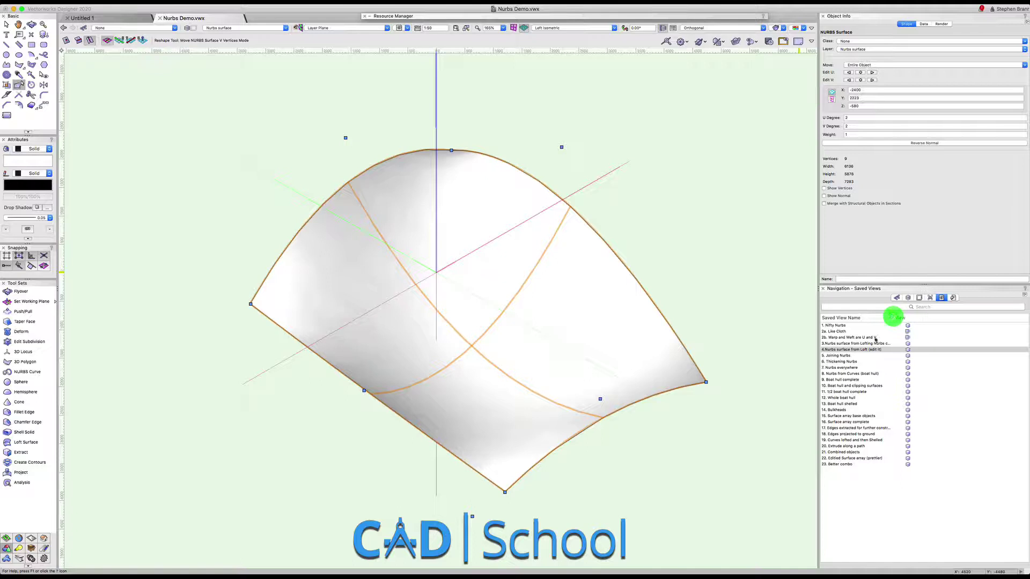
double_click(842, 356)
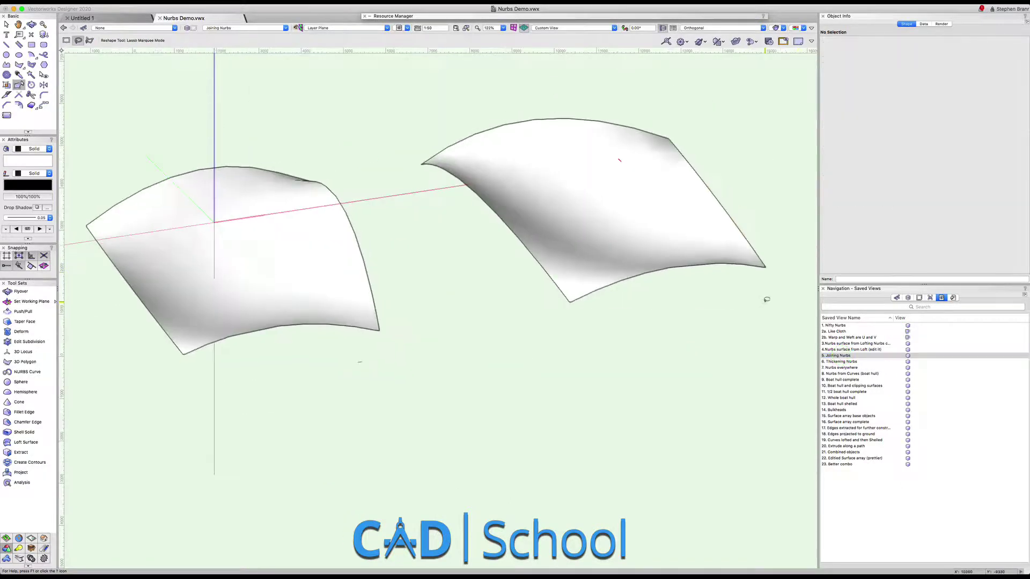
Join the left and right NURBS surface edges with Connect/Combine using the Blend option.
left_click(6, 24)
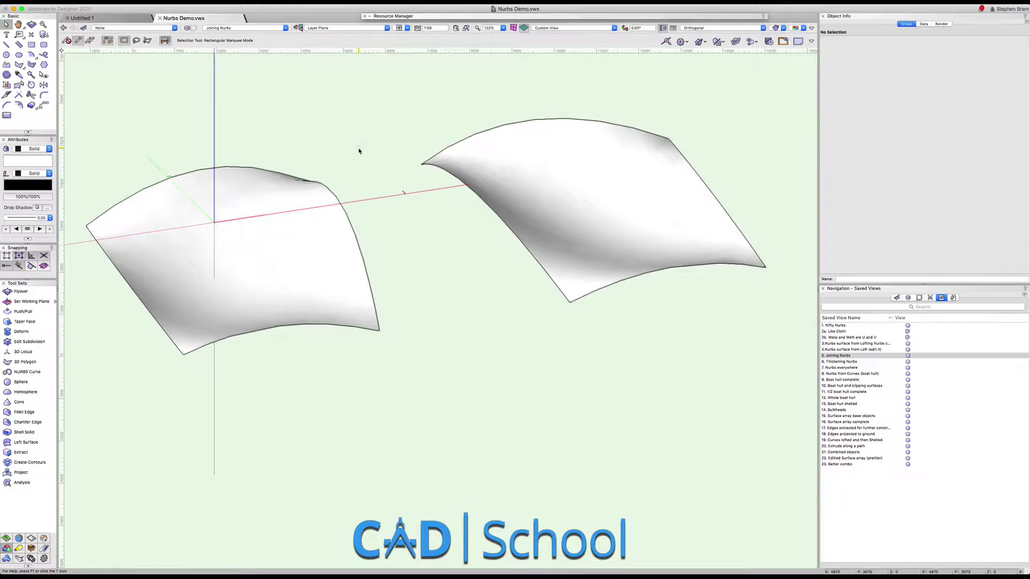
mouse_move(374, 175)
middle_mouse_down()
mouse_move(397, 204)
mouse_move(384, 178)
middle_mouse_up()
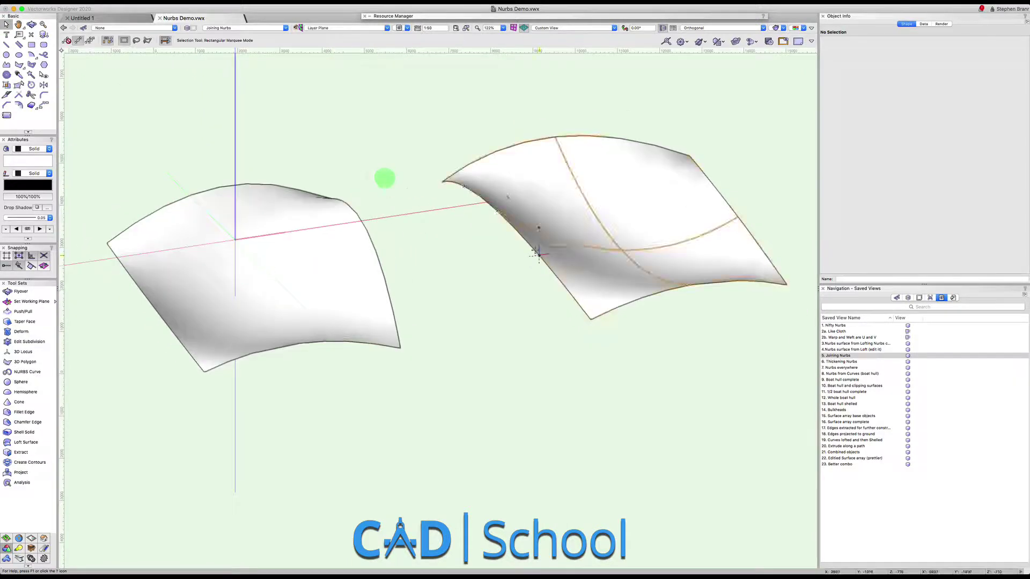
left_click(19, 96)
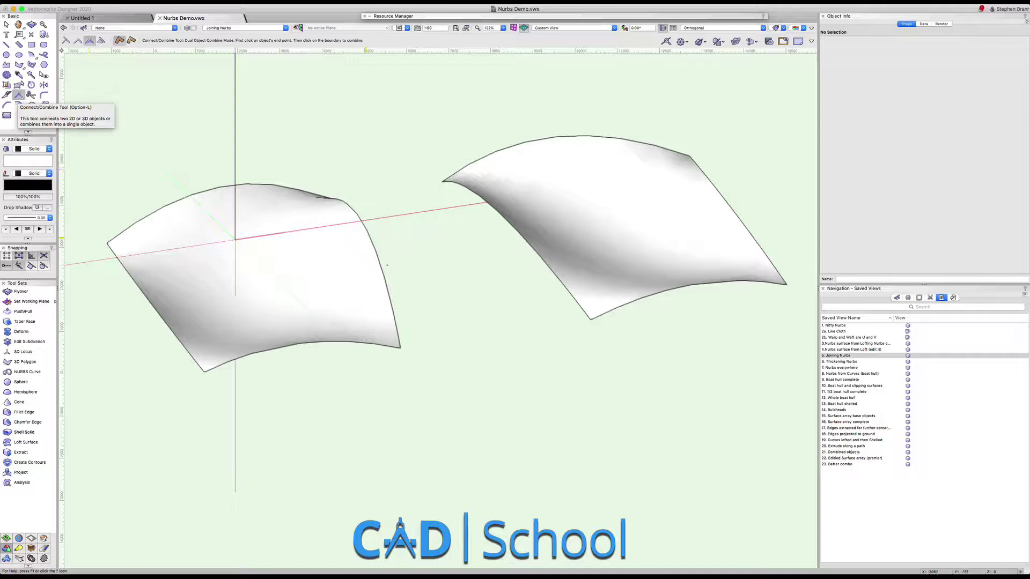
left_click(390, 294)
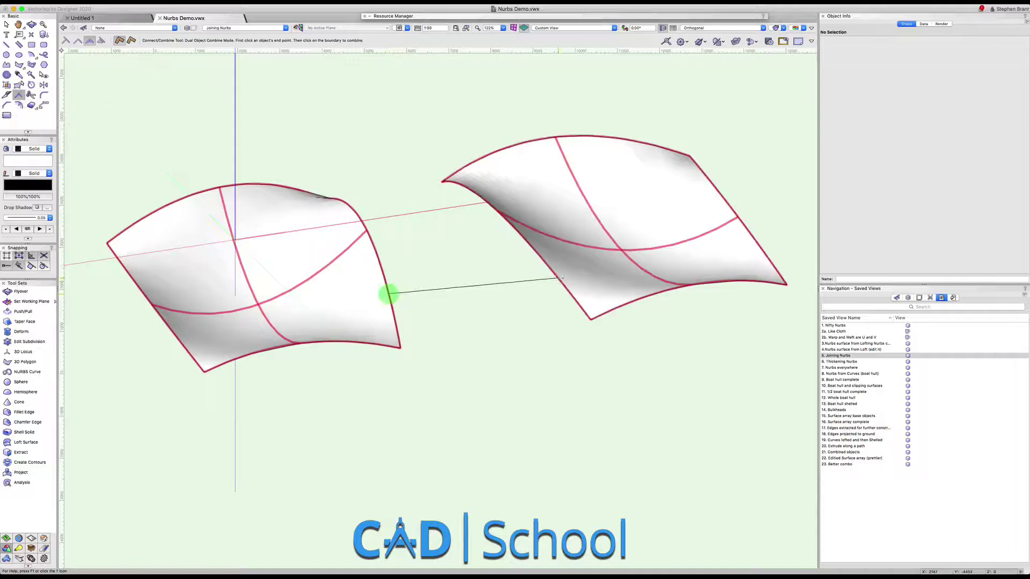
left_click(561, 281)
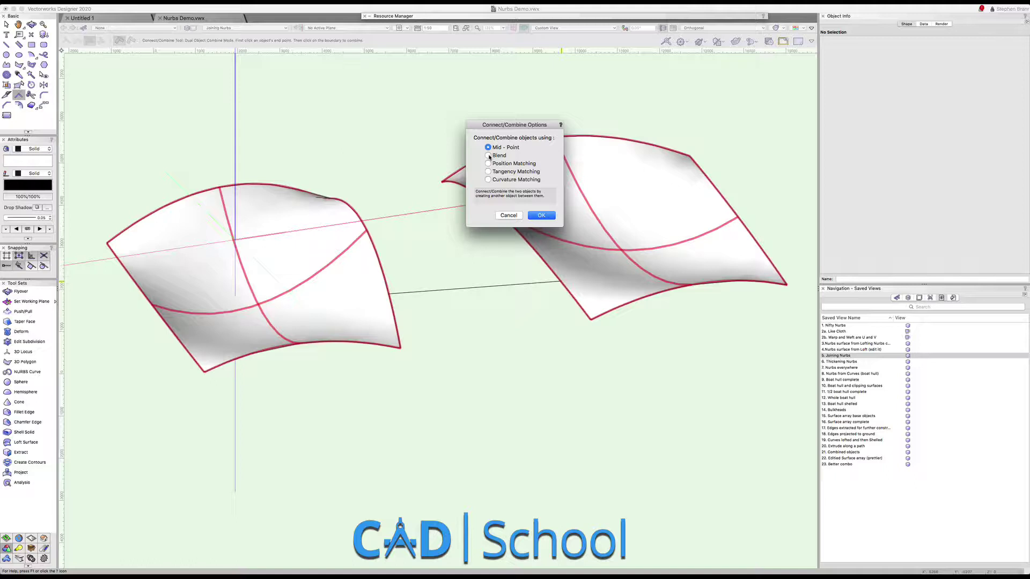
left_click(488, 155)
left_click(541, 215)
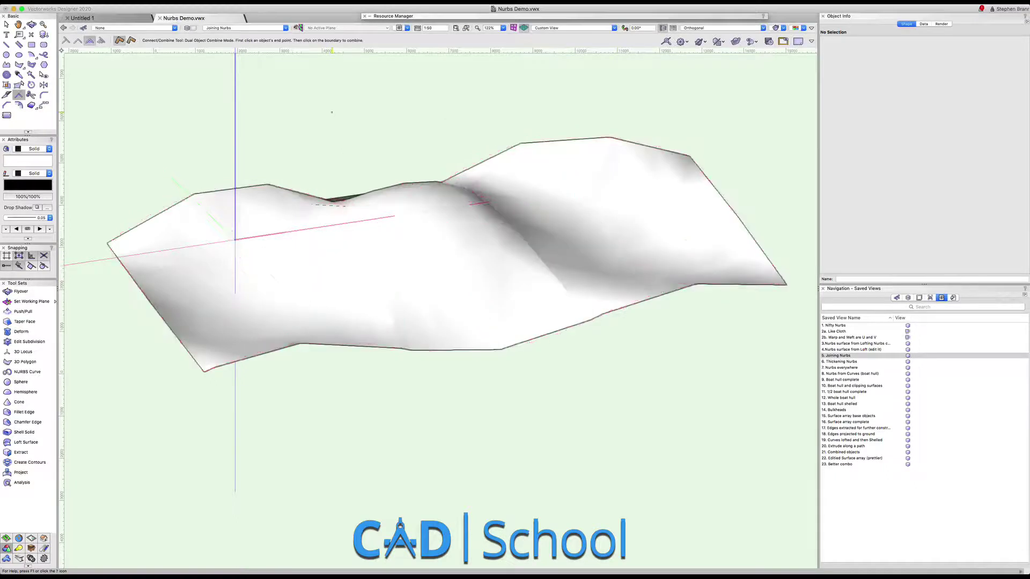
middle_click_drag(465, 269, 437, 272, "shift")
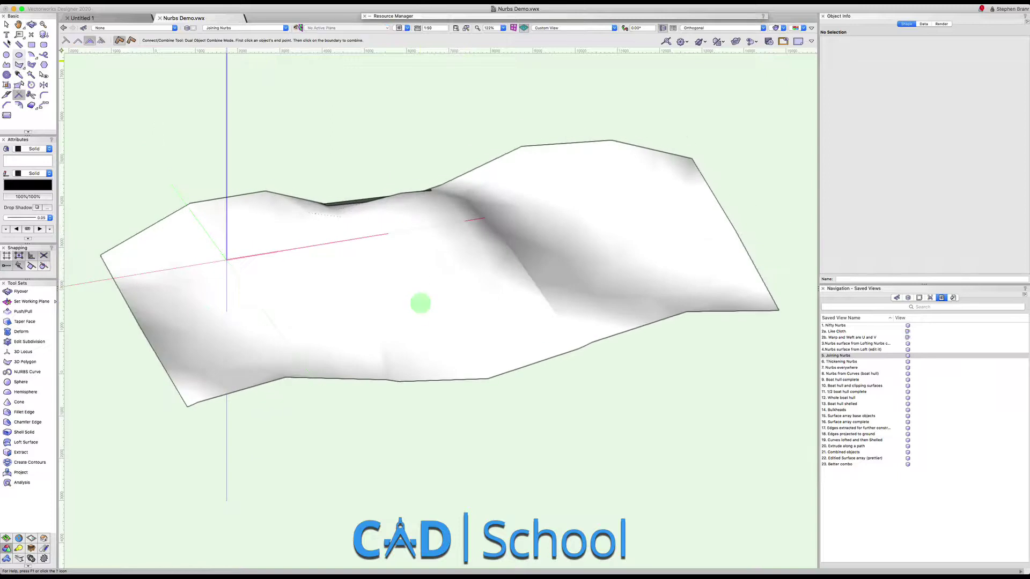
left_click(5, 24)
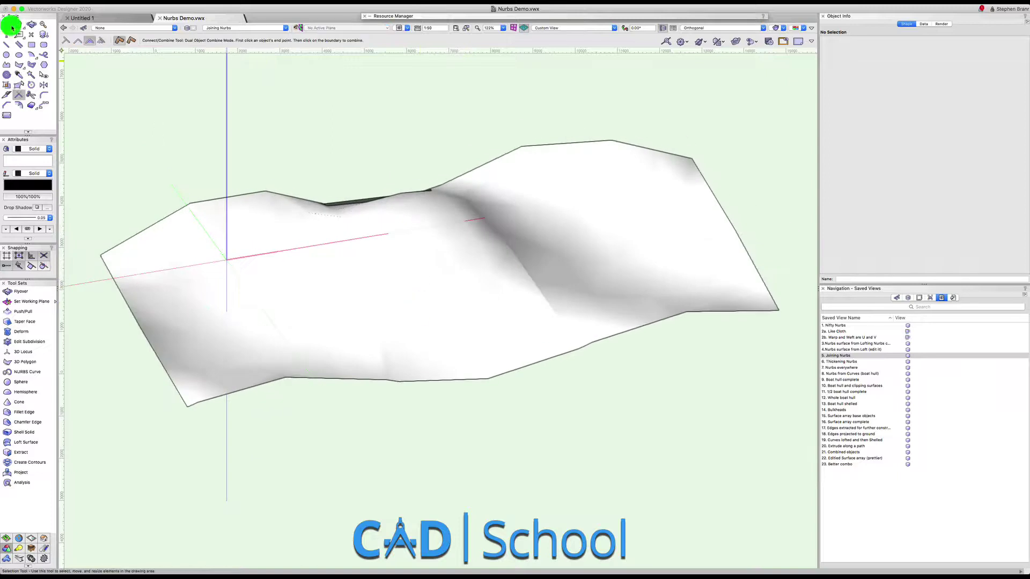
Set OpenGL rendering detail to Very High and restore the '6. Thickening Nurbs' view.
left_click(775, 28)
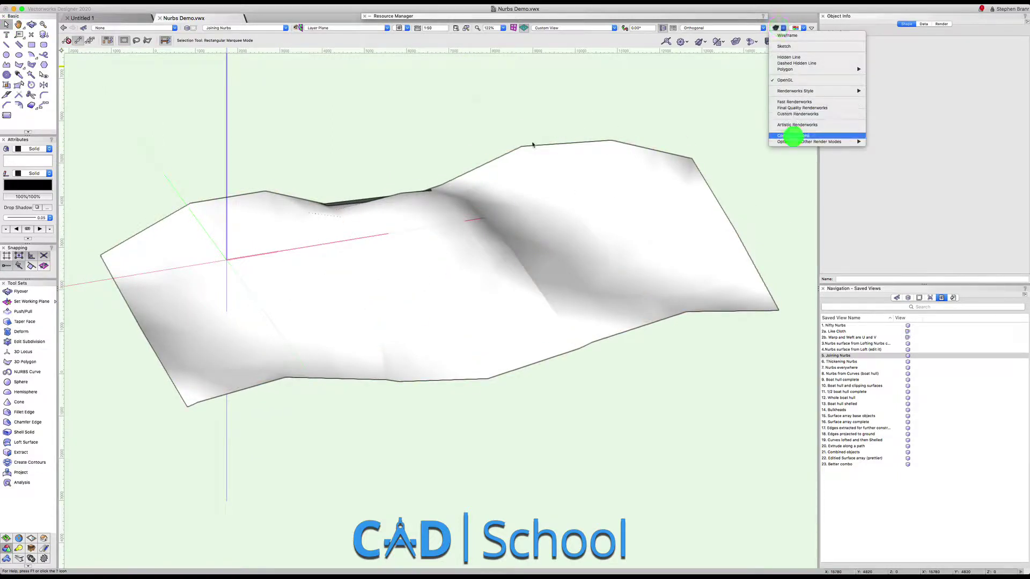
left_click(792, 136)
left_click(524, 122)
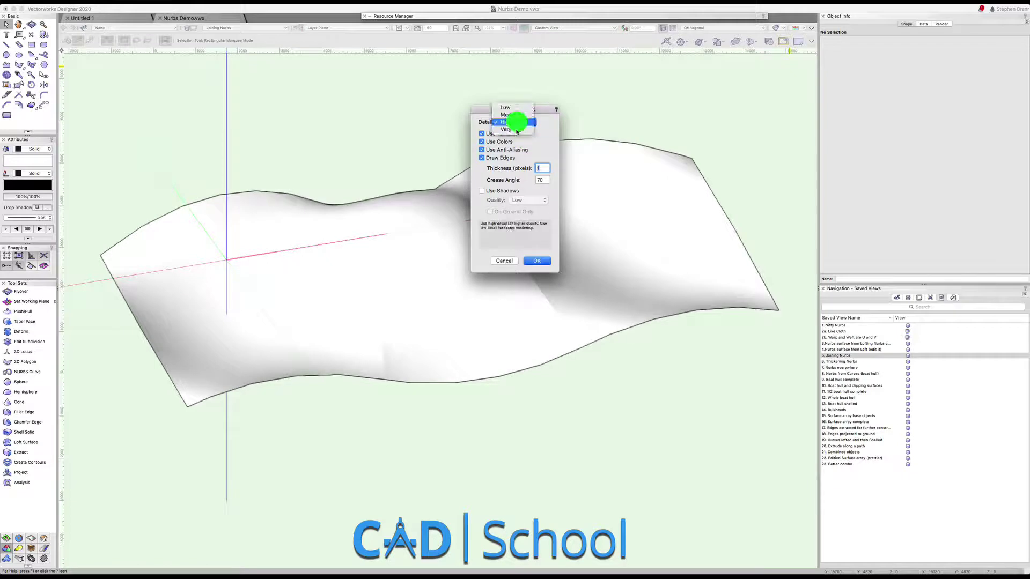
left_click(517, 129)
left_click(547, 264)
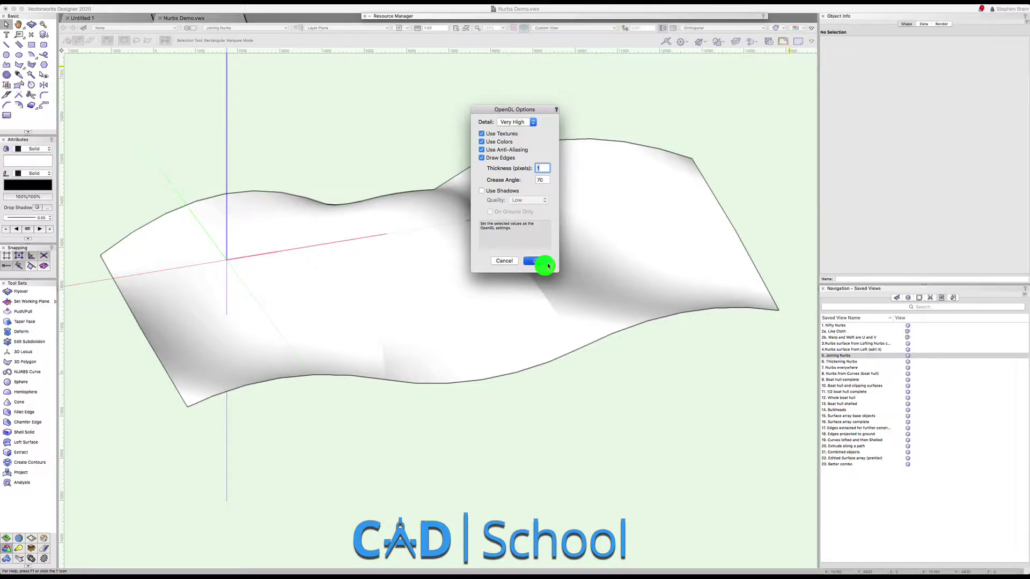
double_click(843, 361)
Turn the curved NURBS surface into a shell solid with Shell Solid.
left_click(545, 232)
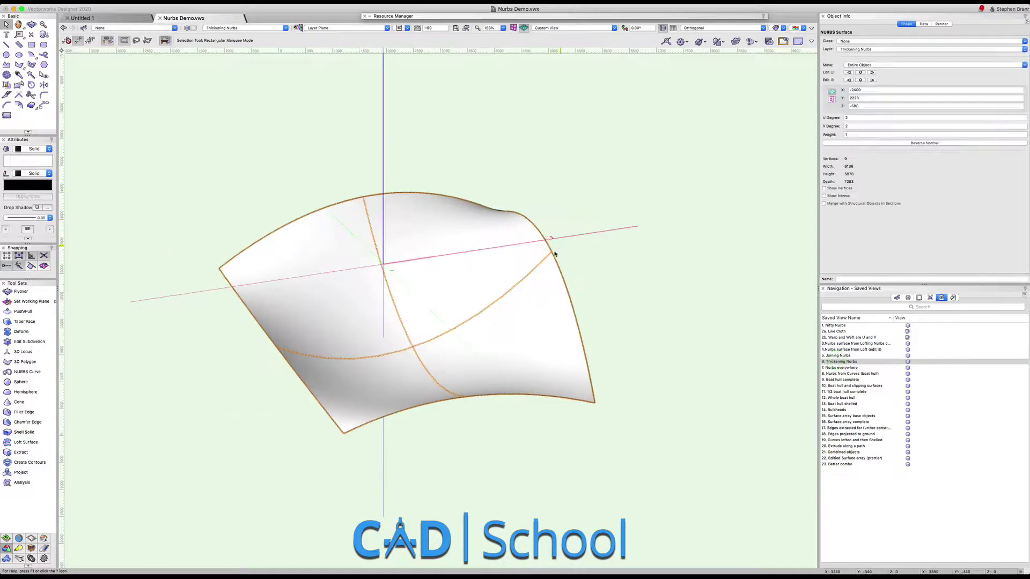
middle_click_drag(527, 278, 547, 288, "shift")
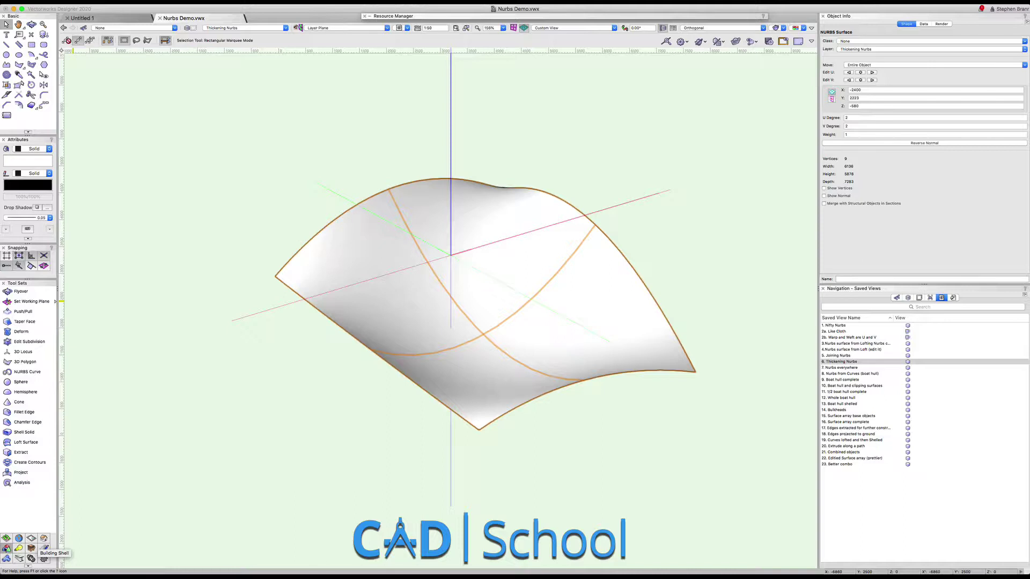
left_click(18, 432)
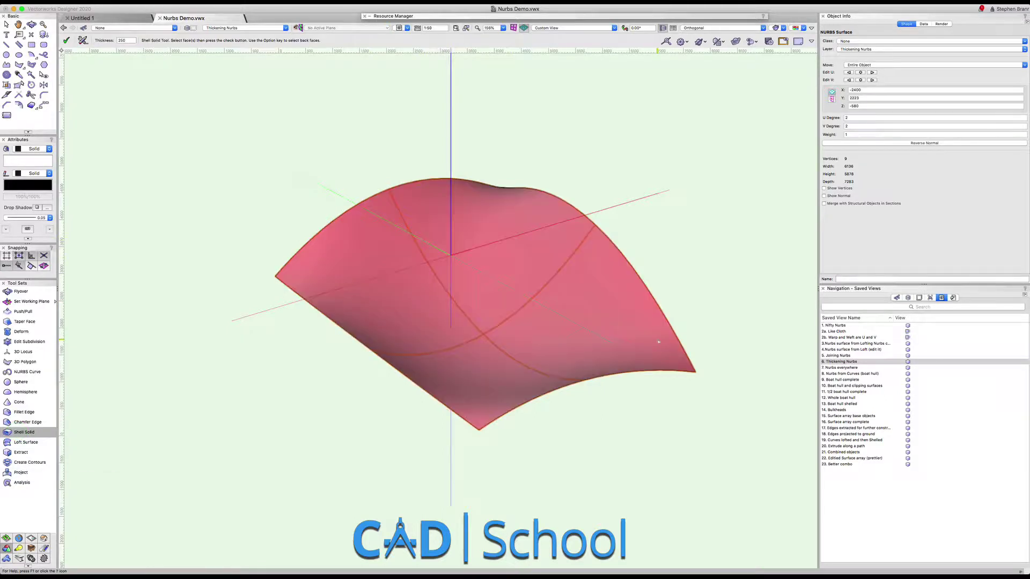
left_click(658, 341)
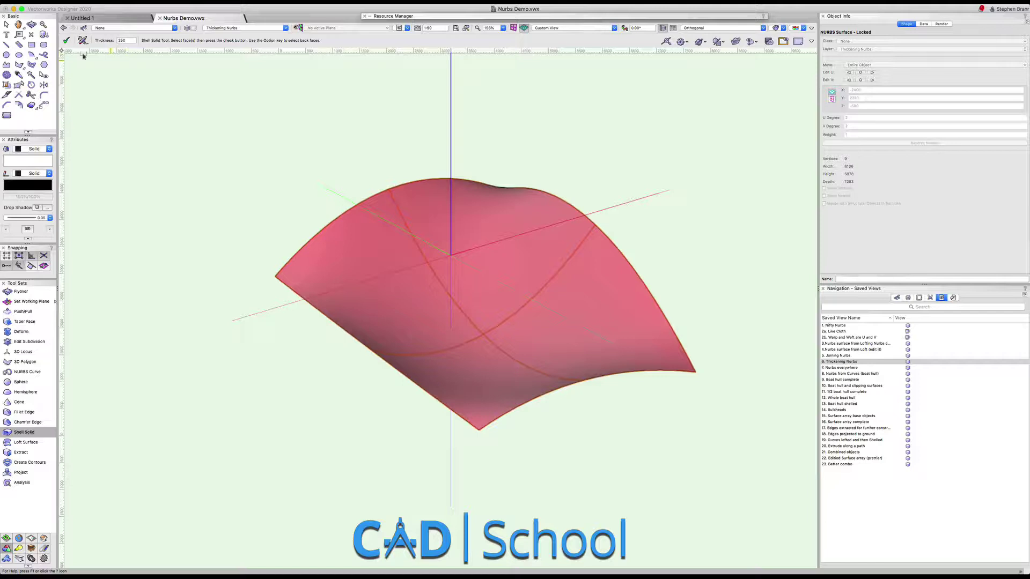
left_click(67, 40)
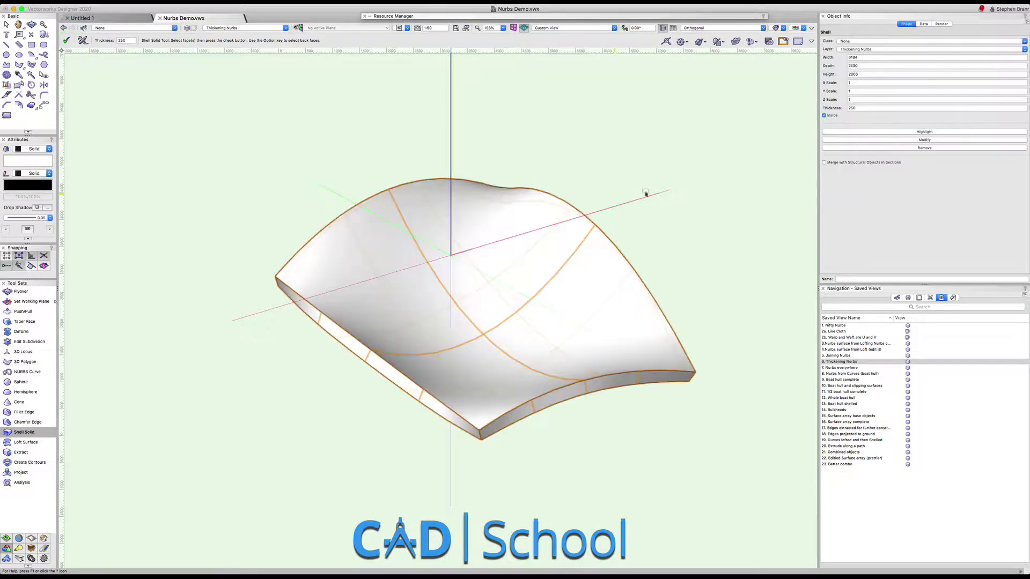
Set the shell thickness to 100 and restore the '7. Nurbs everywhere' view.
left_click(824, 116)
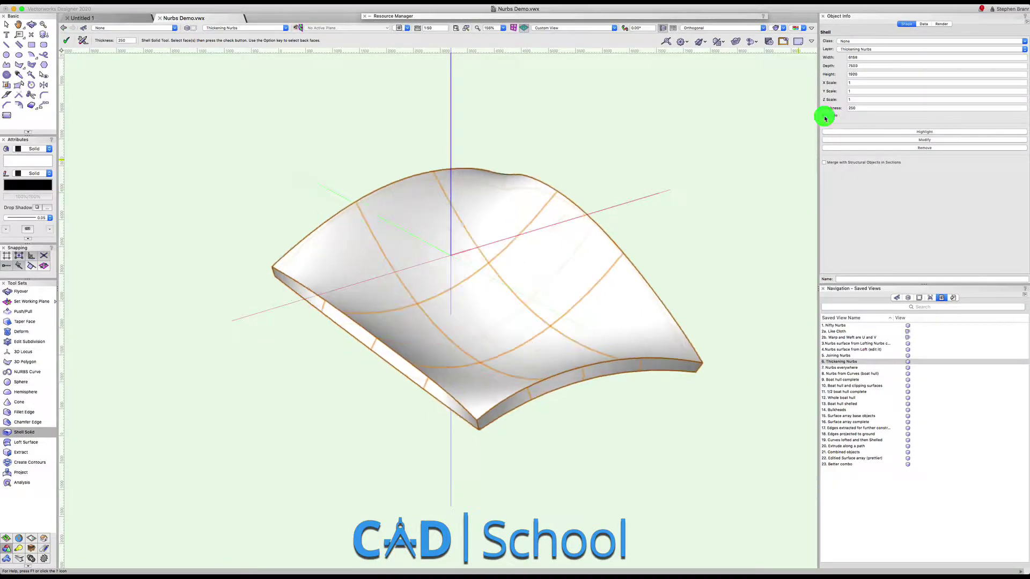
left_click(824, 116)
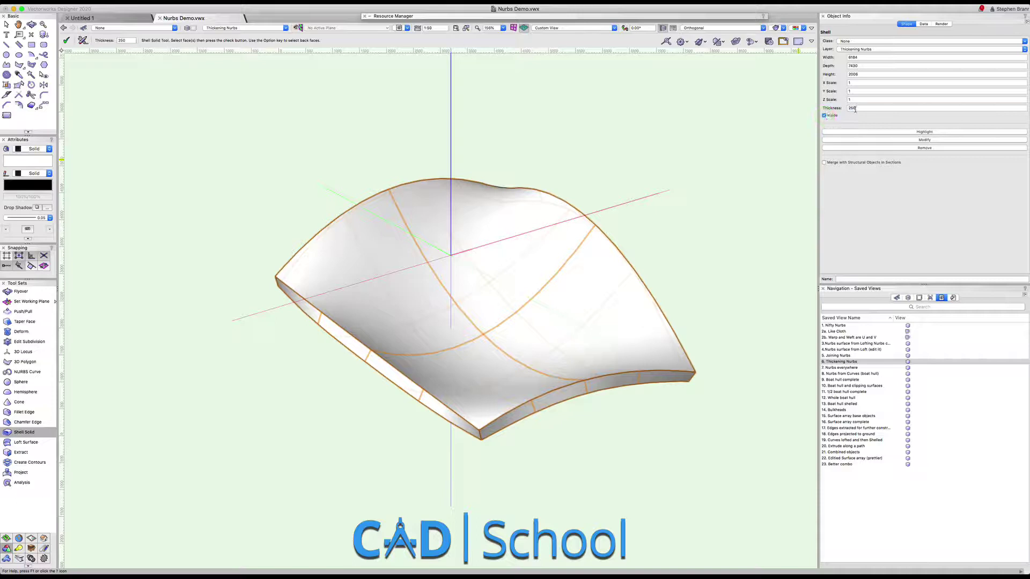
left_click(836, 107)
type("100")
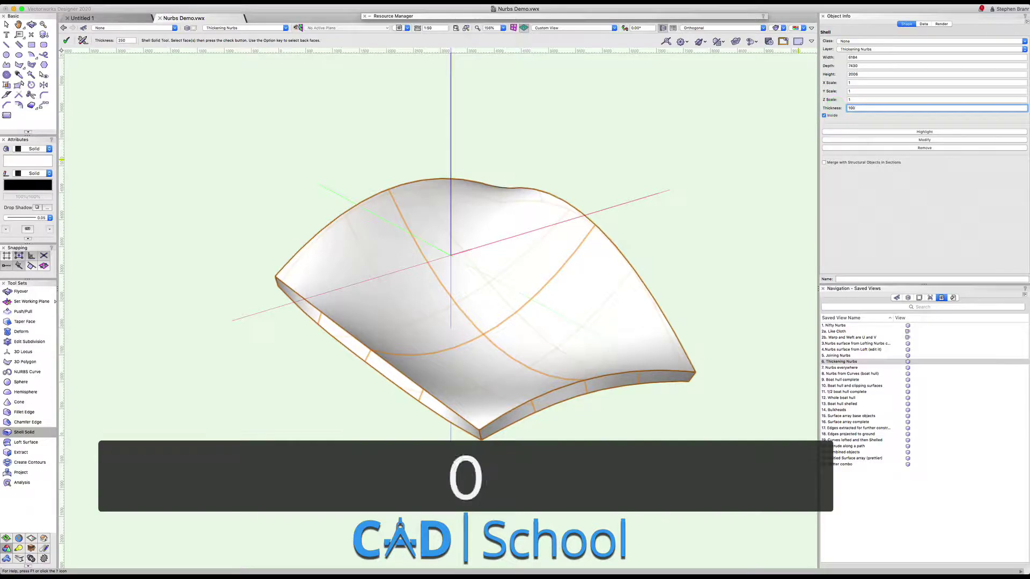
key("Return")
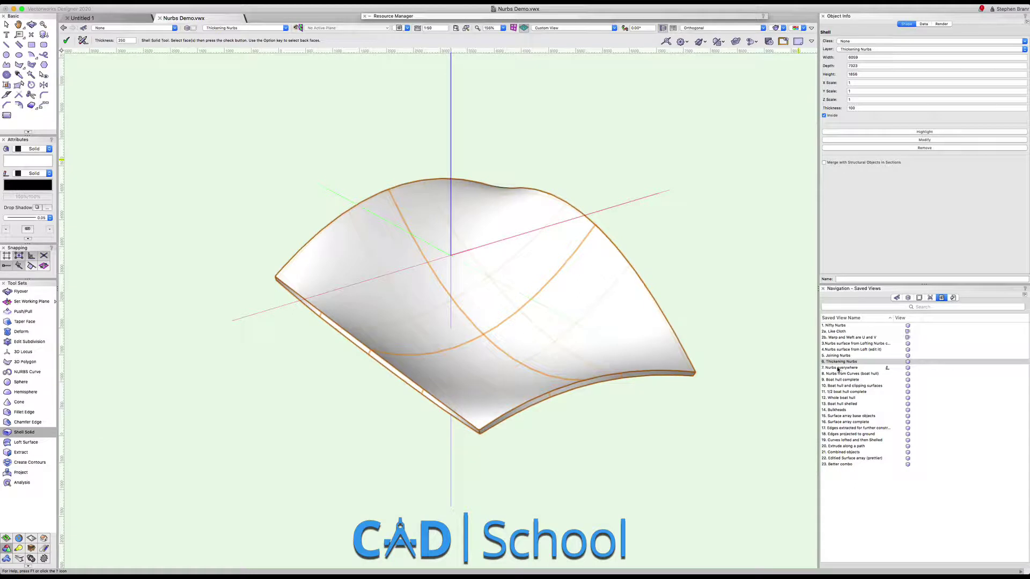
left_click(837, 368)
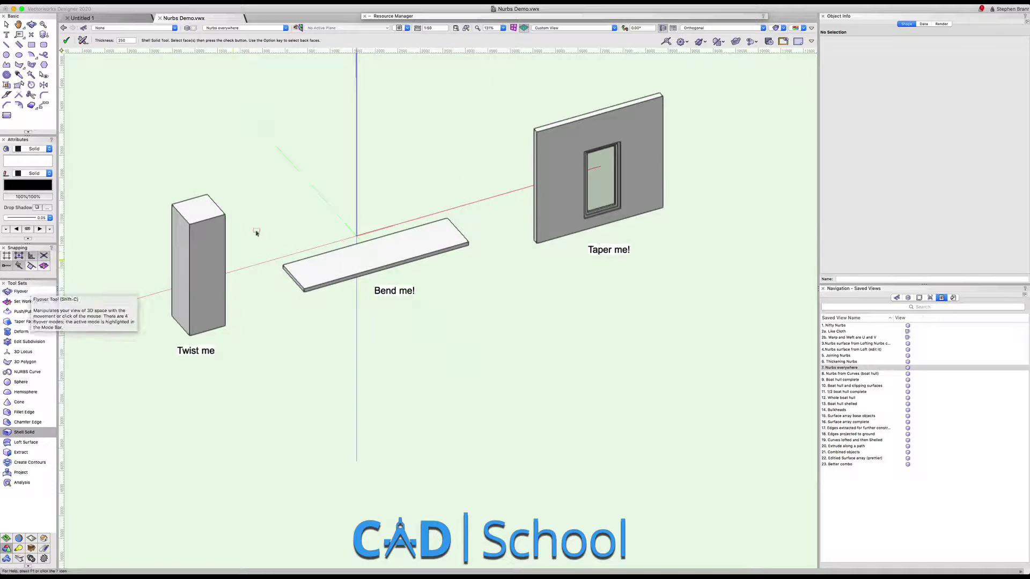
Twist the Twist me column along its height from its top face.
left_click(23, 332)
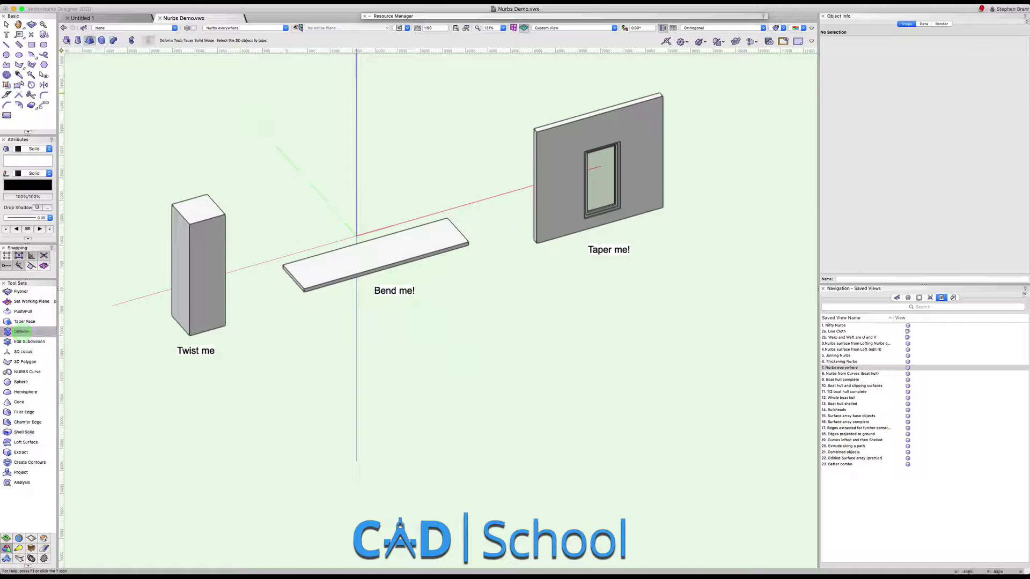
left_click(77, 41)
left_click(201, 212)
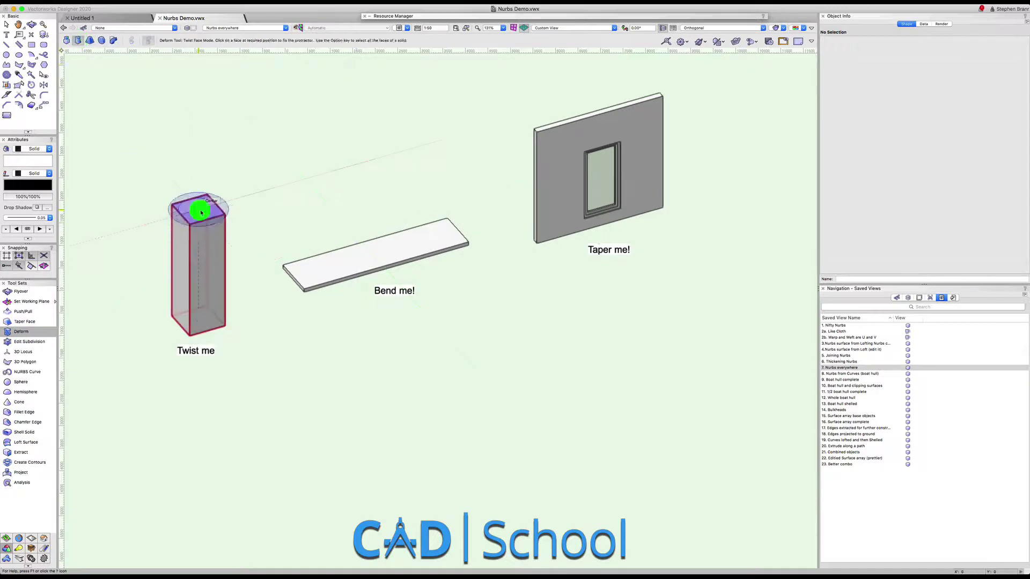
left_click(232, 195)
left_click(141, 239)
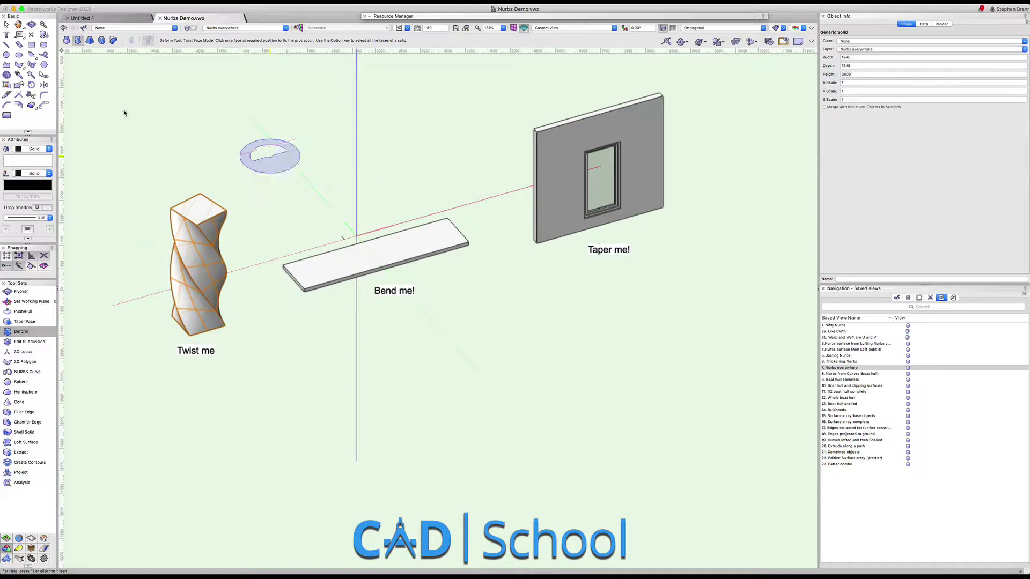
Bend the Bend me! board down 60° at one end.
left_click(113, 42)
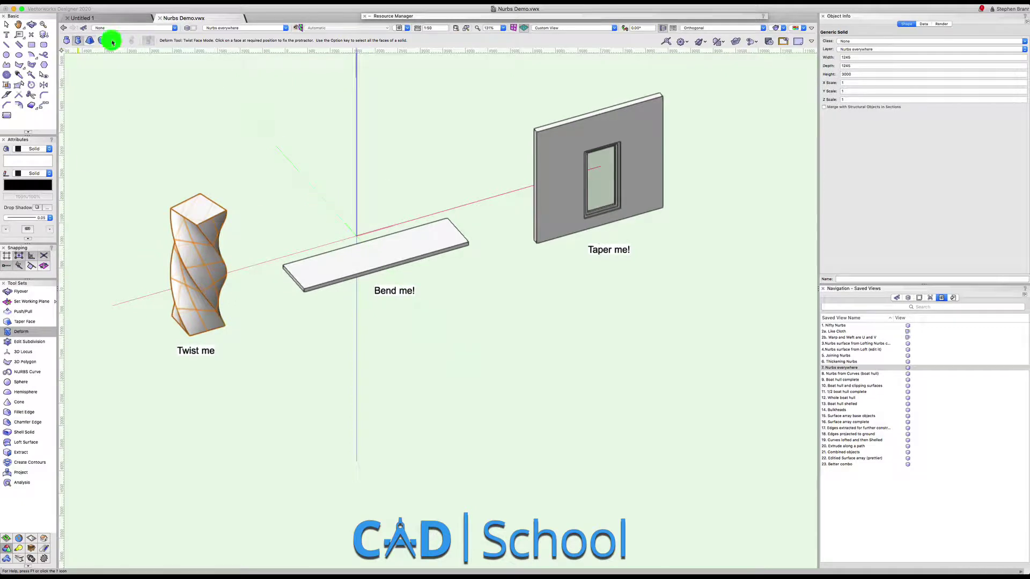
left_click(330, 279)
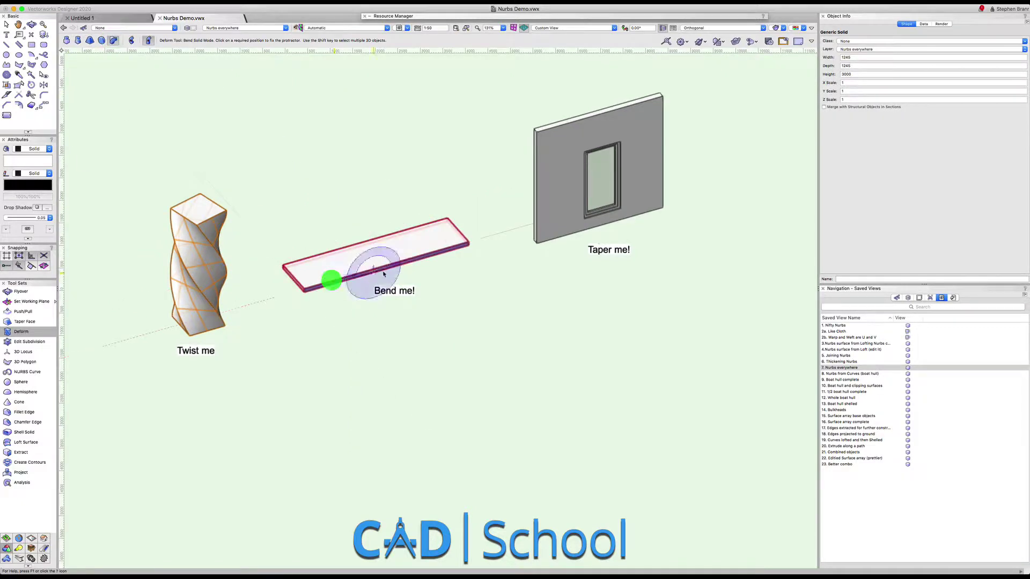
left_click(385, 268)
left_click(437, 252)
left_click(448, 285)
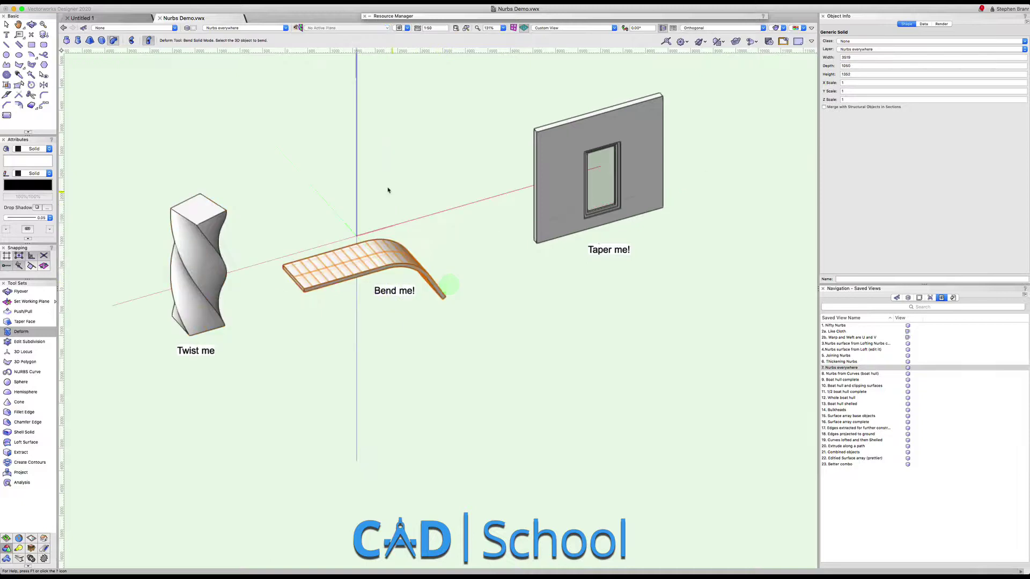
left_click(90, 40)
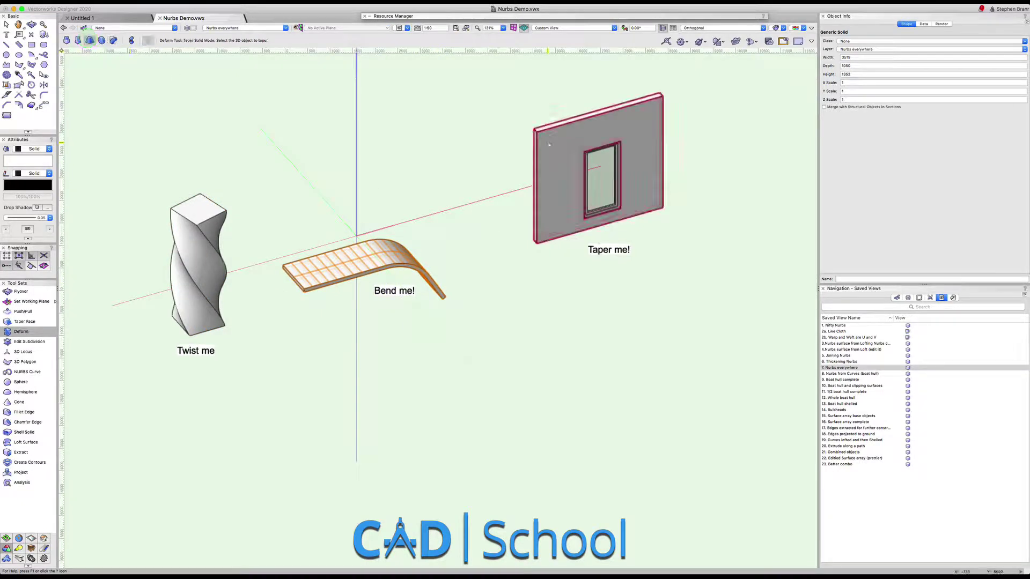
Try tapering the Taper me! wall face, then undo the taper.
left_click(21, 321)
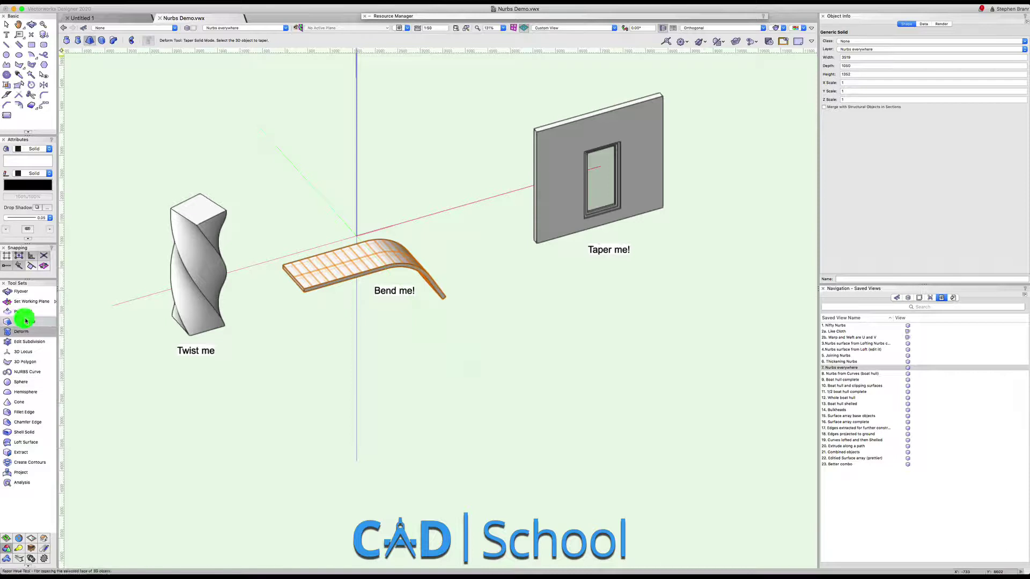
left_click(566, 125)
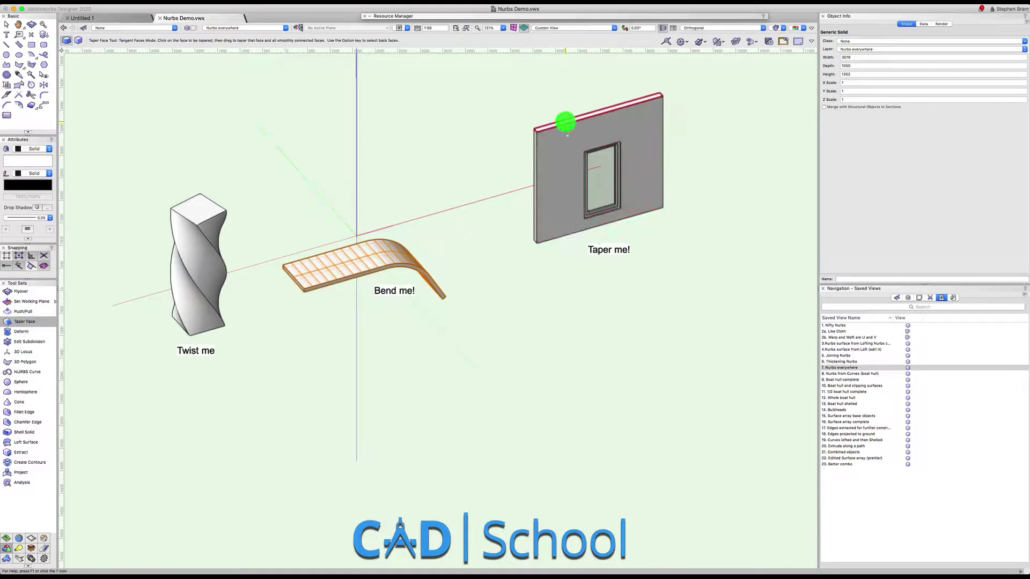
left_click_drag(570, 236, 581, 248)
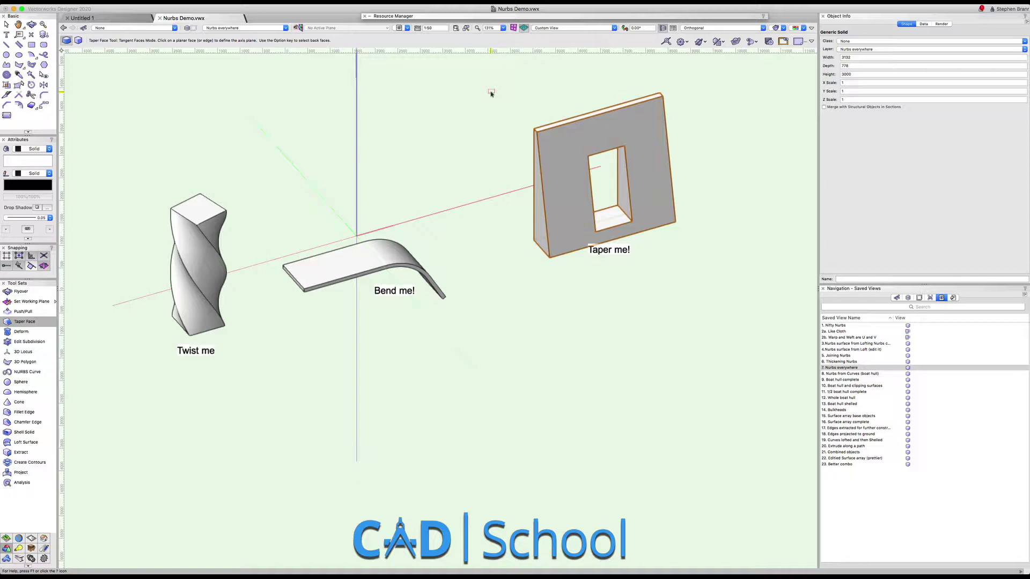
key("super+z")
Copy the window, taper the wall face about -8°, and paste the window back in place.
key("x")
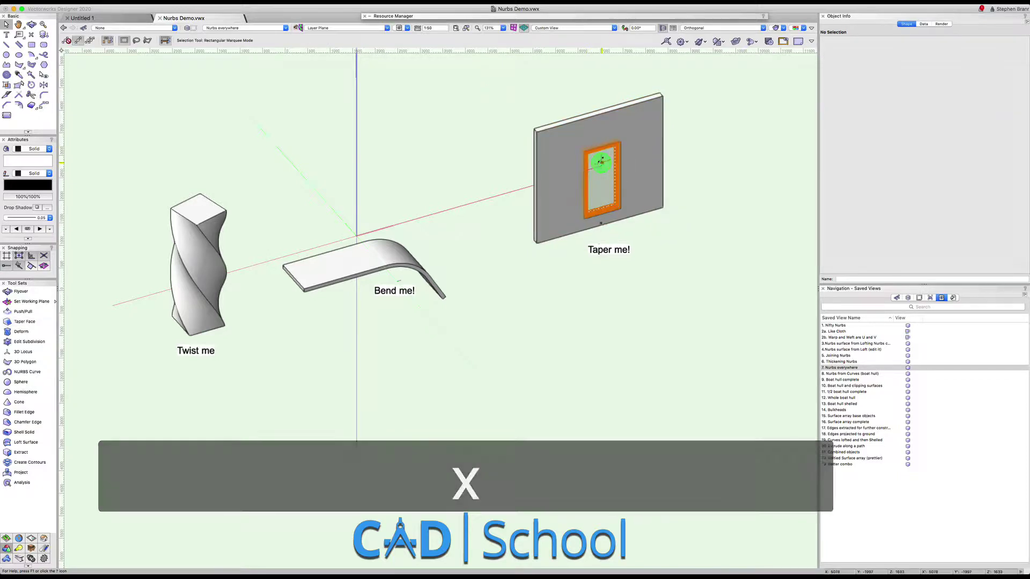
left_click(601, 161)
key("super+c")
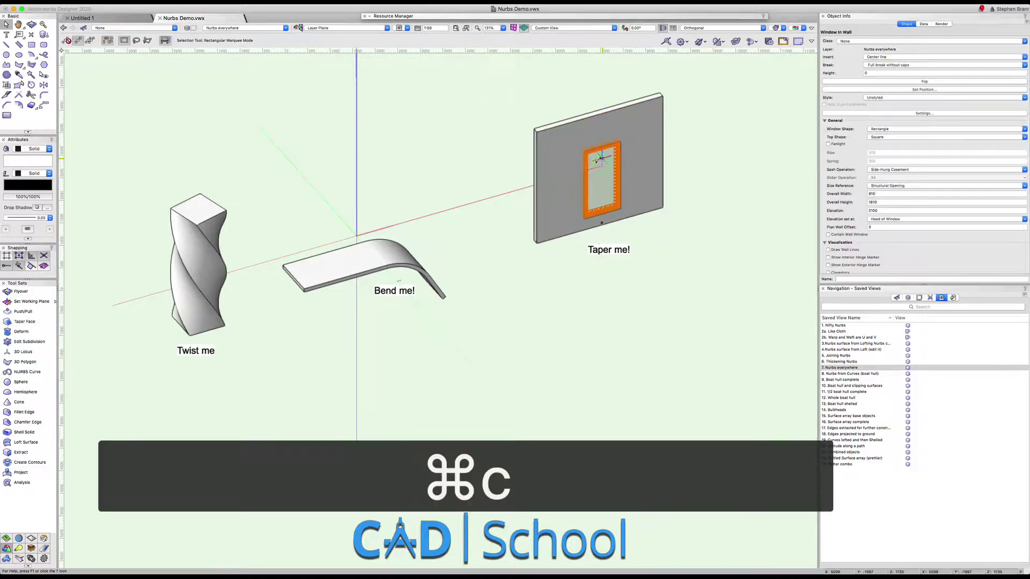
left_click(27, 322)
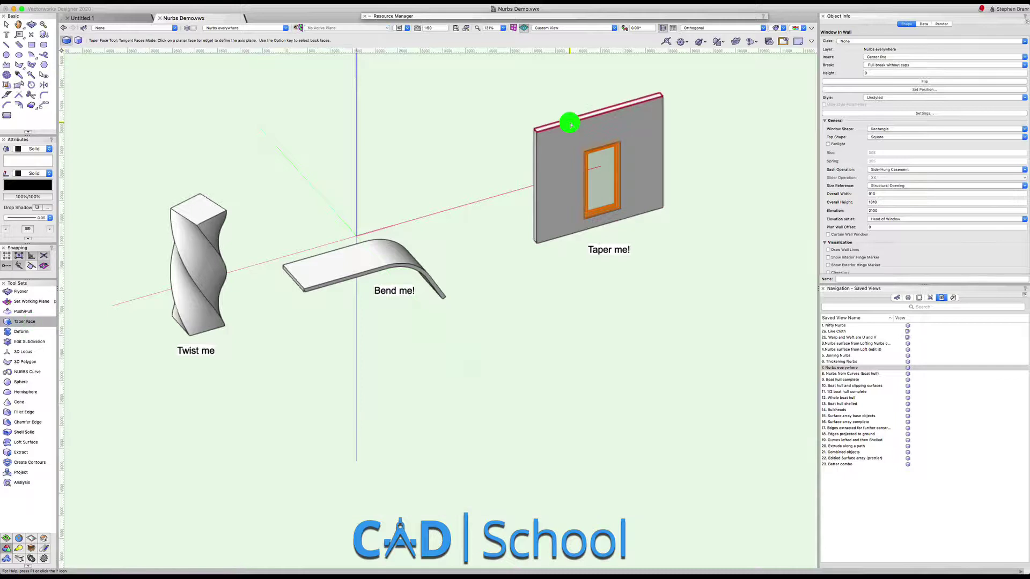
left_click(570, 124)
left_click_drag(557, 232, 564, 247)
key("alt+super+v")
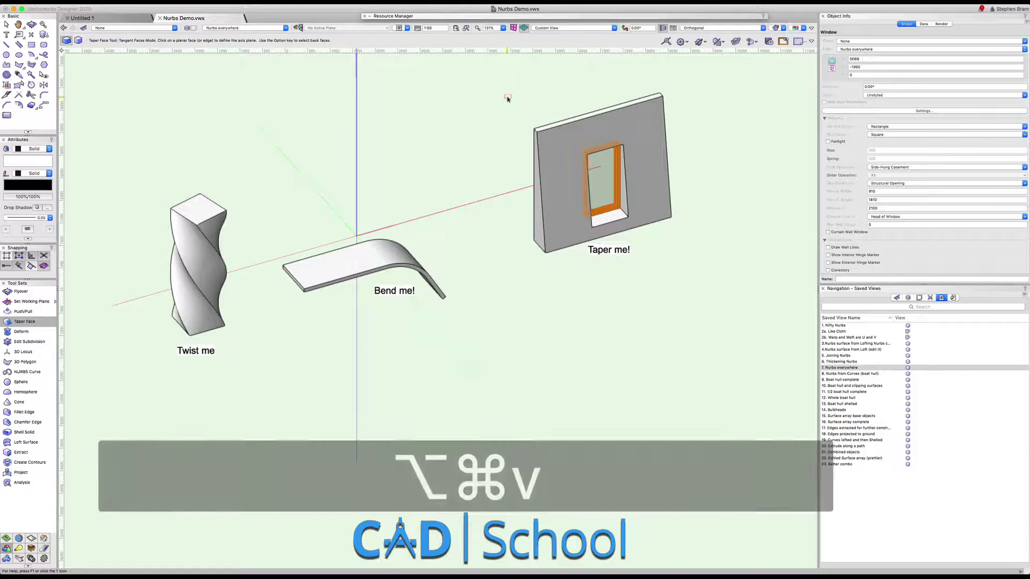
left_click(459, 142)
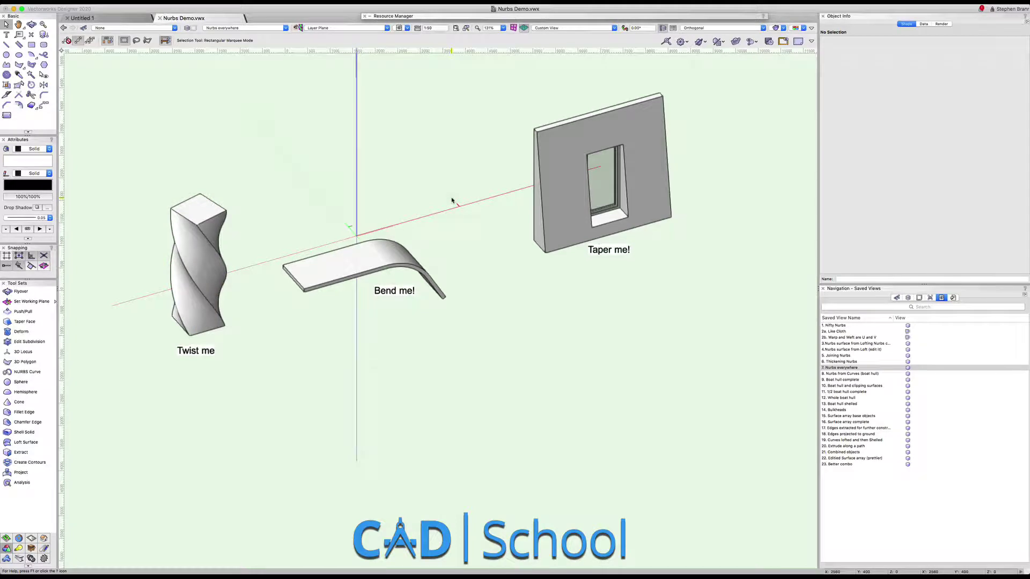
Convert the Bend me! solid to NURBS, ungroup it, and select the resulting surface.
left_click(355, 258)
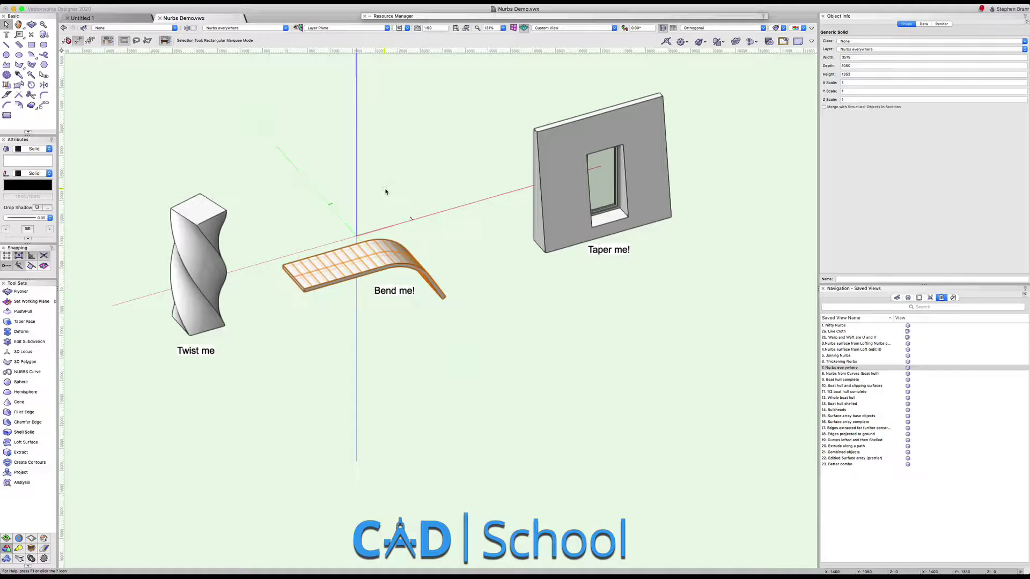
left_click(107, 5)
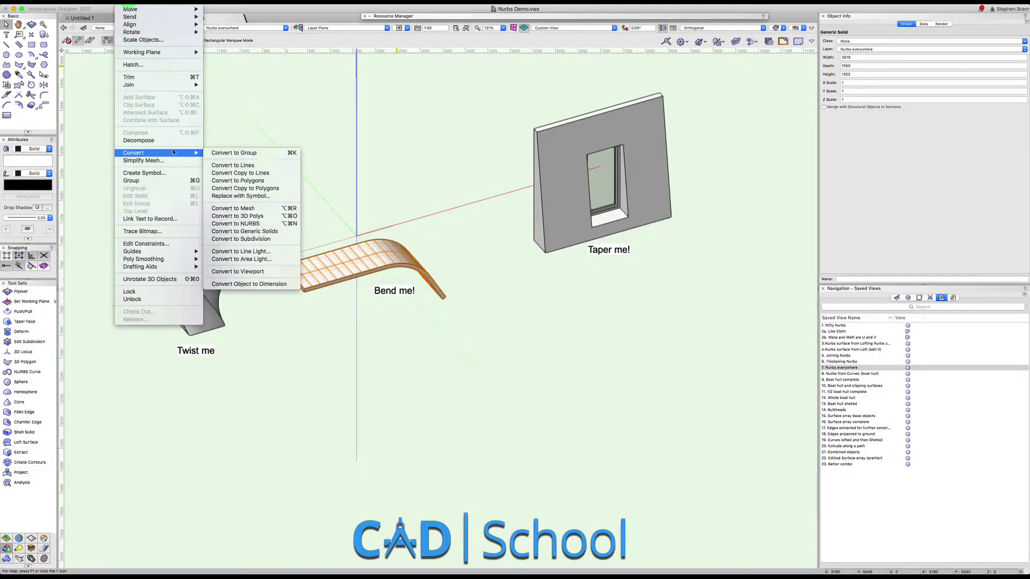
mouse_move(161, 153)
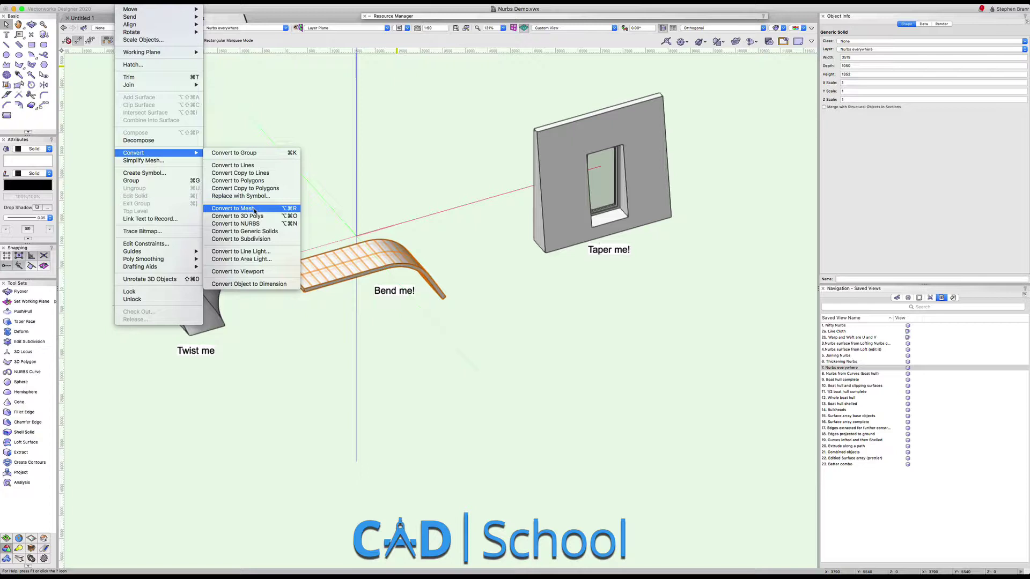
left_click(255, 223)
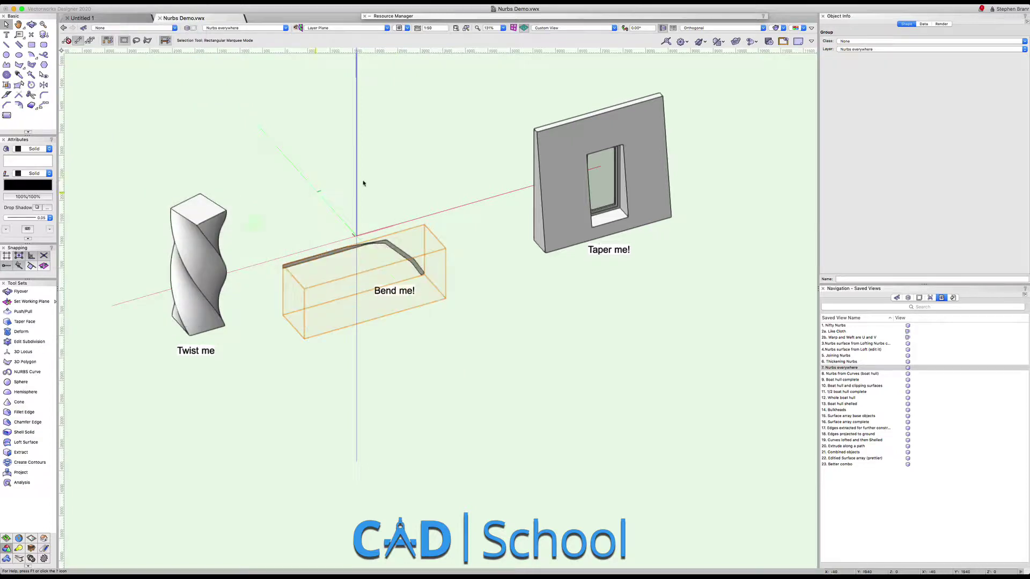
scroll(407, 242, "up", 4)
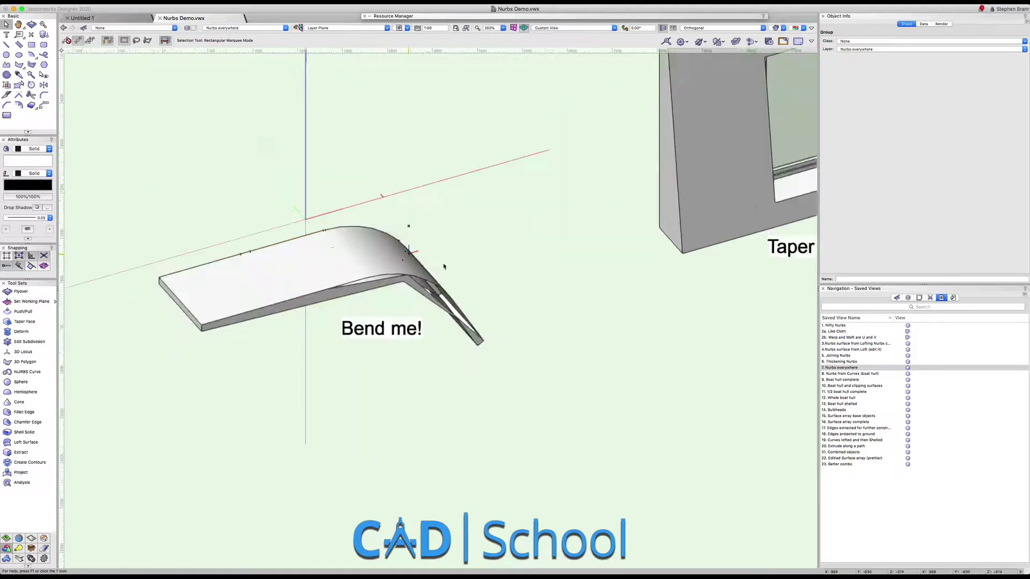
middle_click_drag(387, 274, 345, 143, "shift")
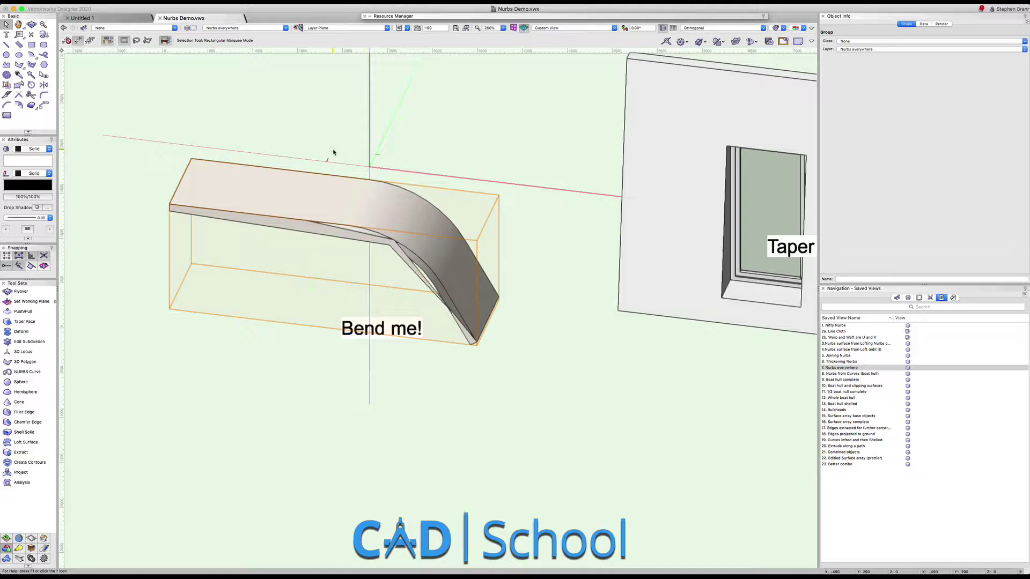
key("super+u")
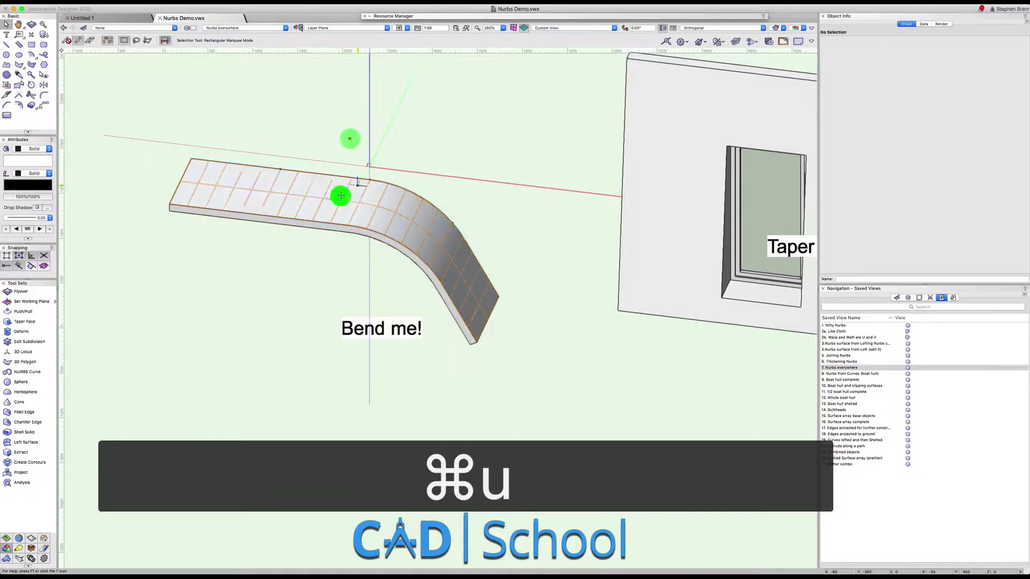
left_click(340, 196)
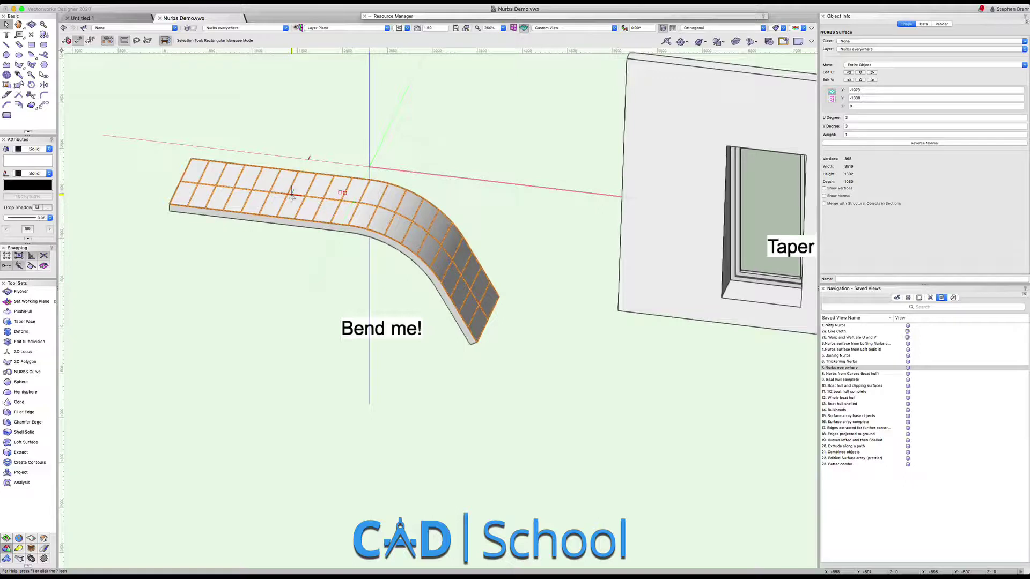
Rebuild the Bend me! surface as an interpolated surface with V degree 2 and 3 V points.
double_click(270, 193)
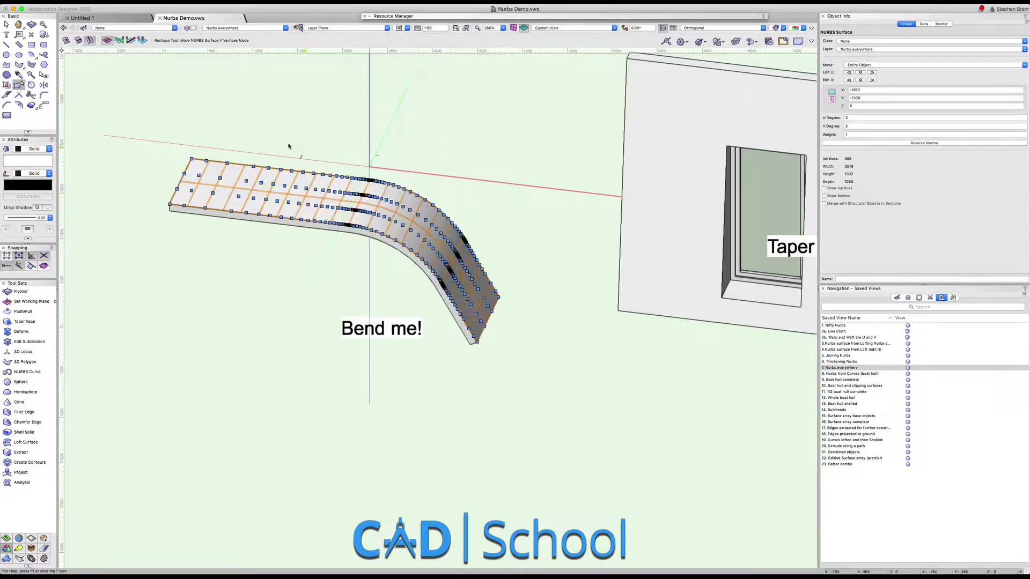
left_click(153, 5)
mouse_move(129, 4)
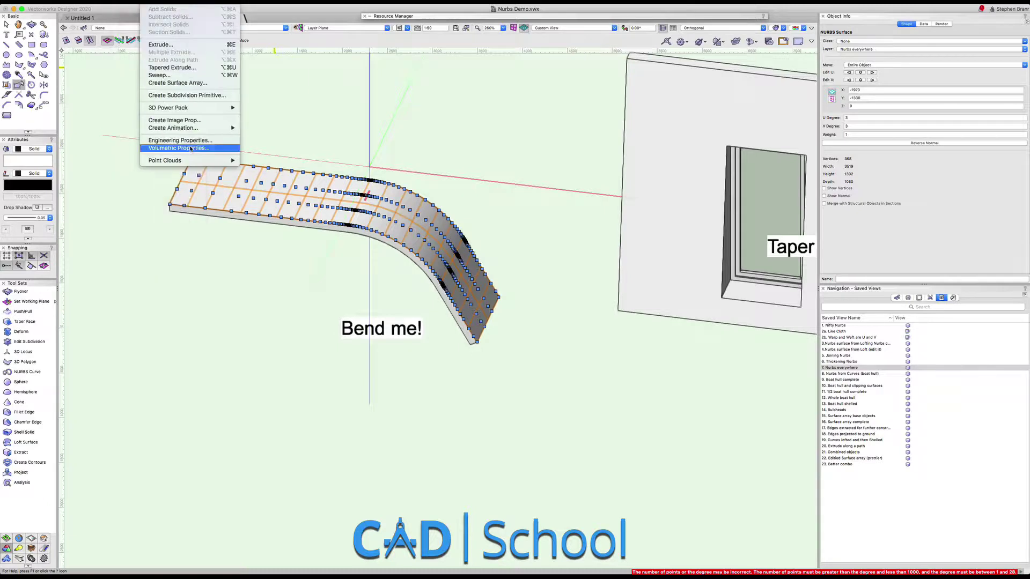
mouse_move(191, 109)
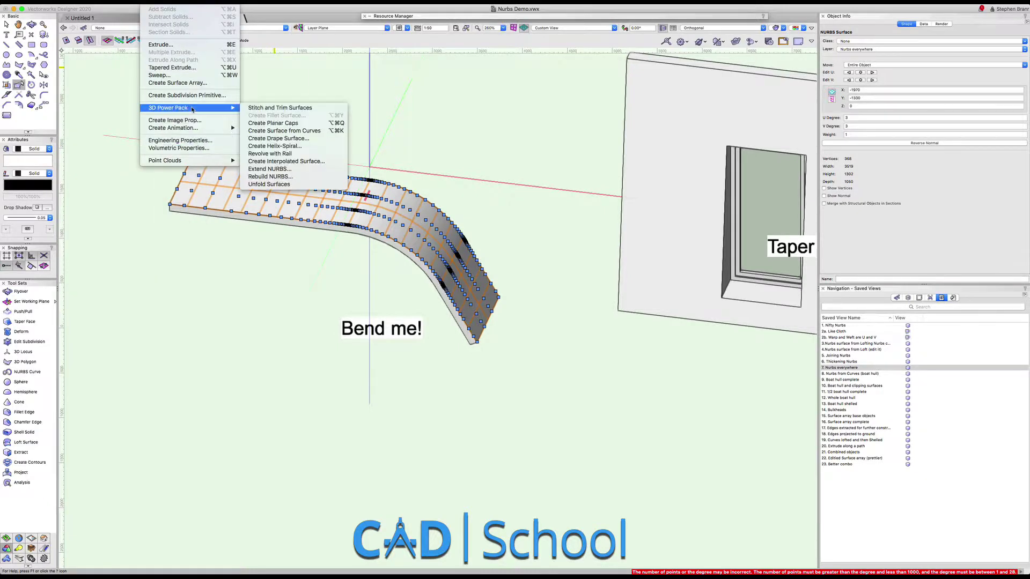
left_click(286, 161)
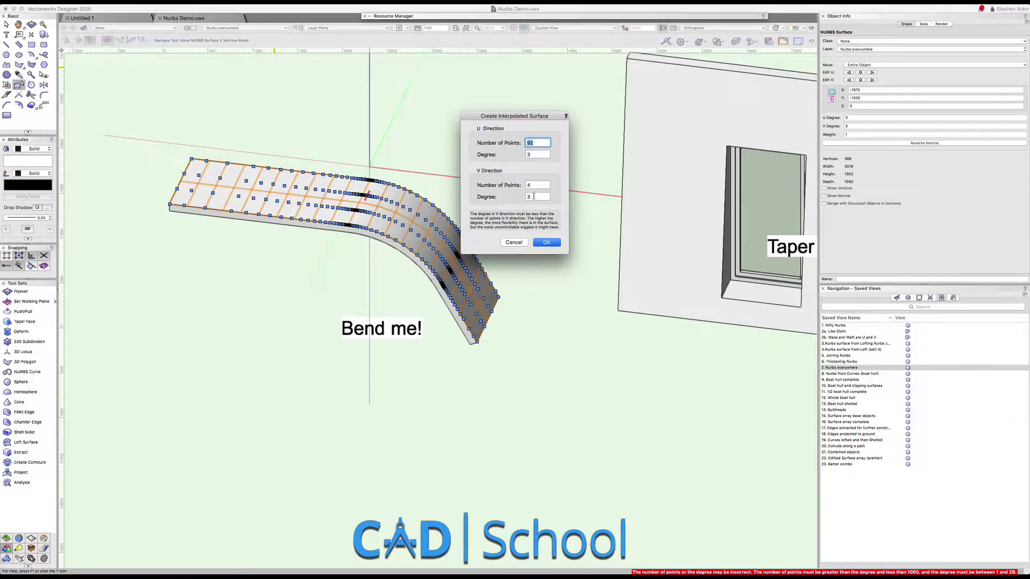
left_click(507, 196)
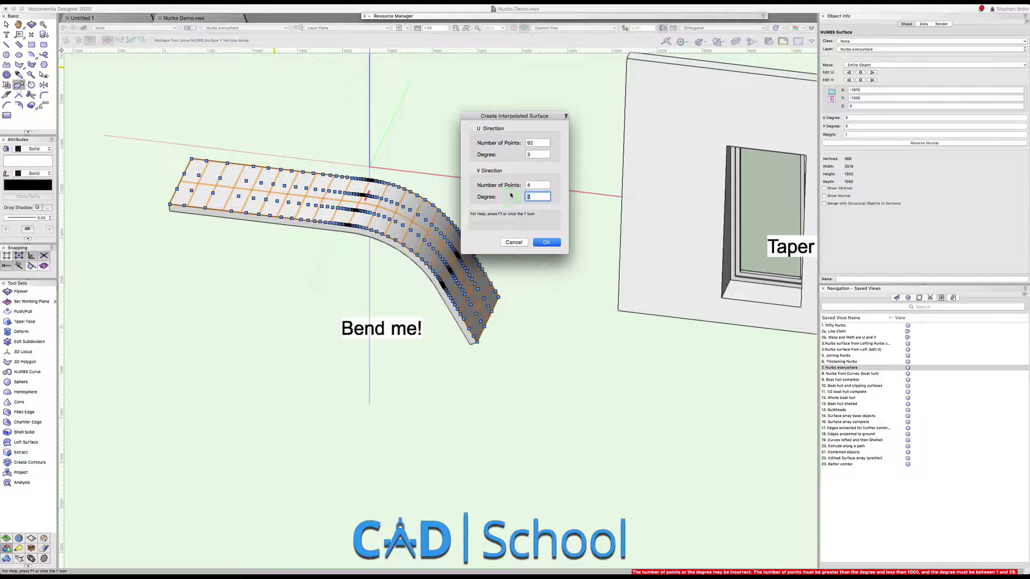
type("2")
left_click(519, 180)
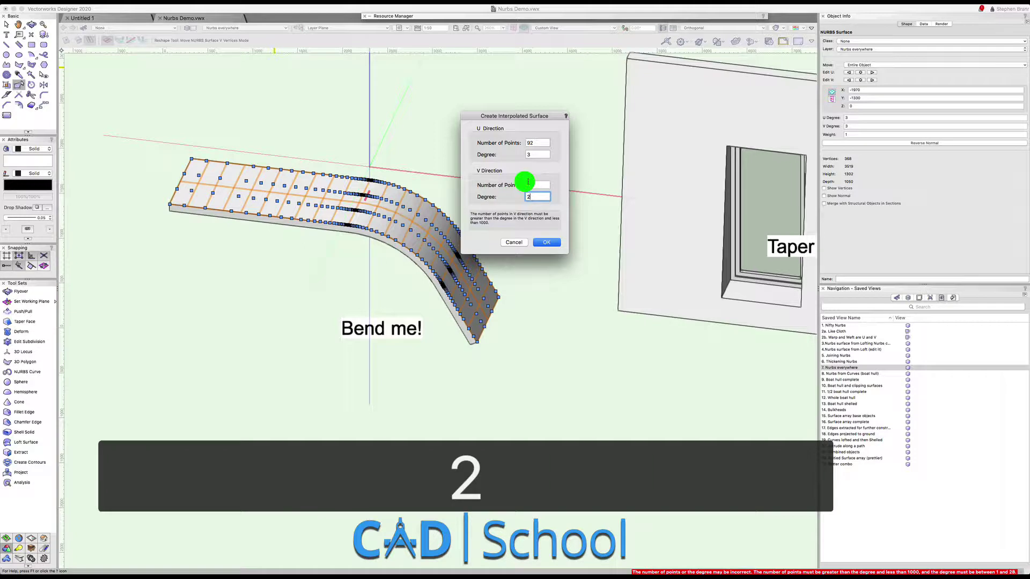
type("3")
left_click(547, 242)
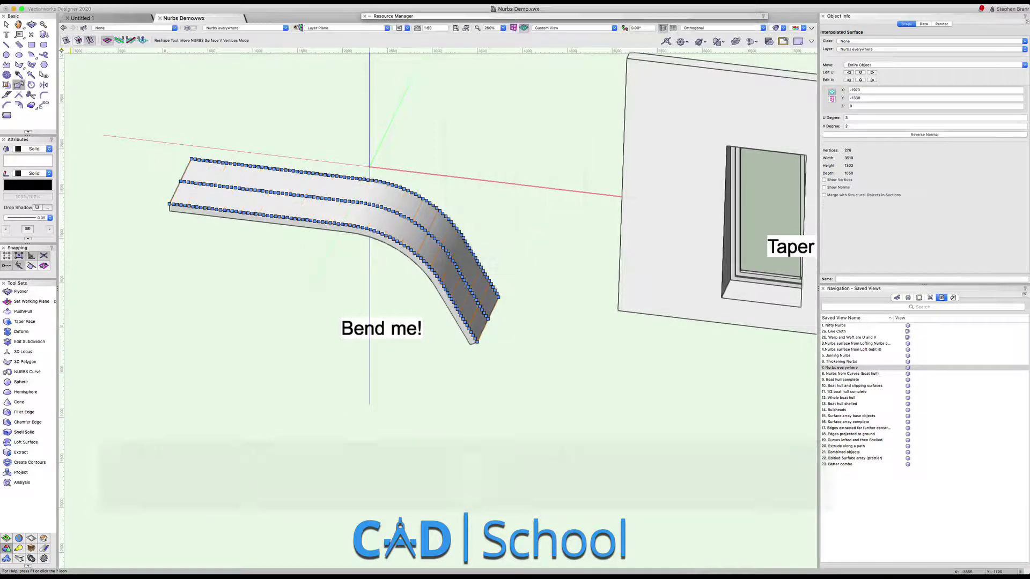
Bow the Bend me! surface upward by lifting a vertex row, then undo the bulge.
left_click_drag(191, 182, 190, 134)
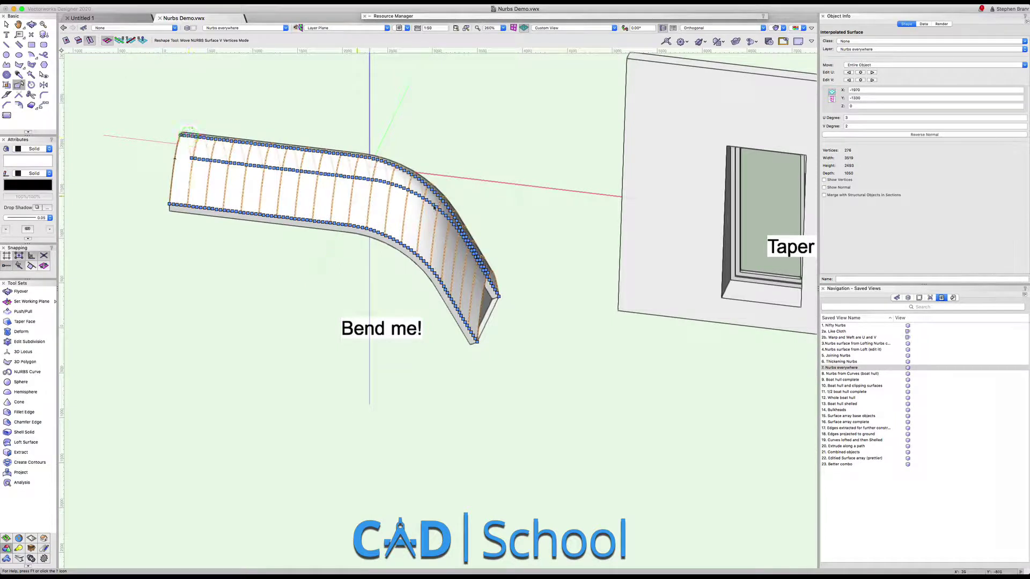
middle_click_drag(433, 206, 363, 182, "shift")
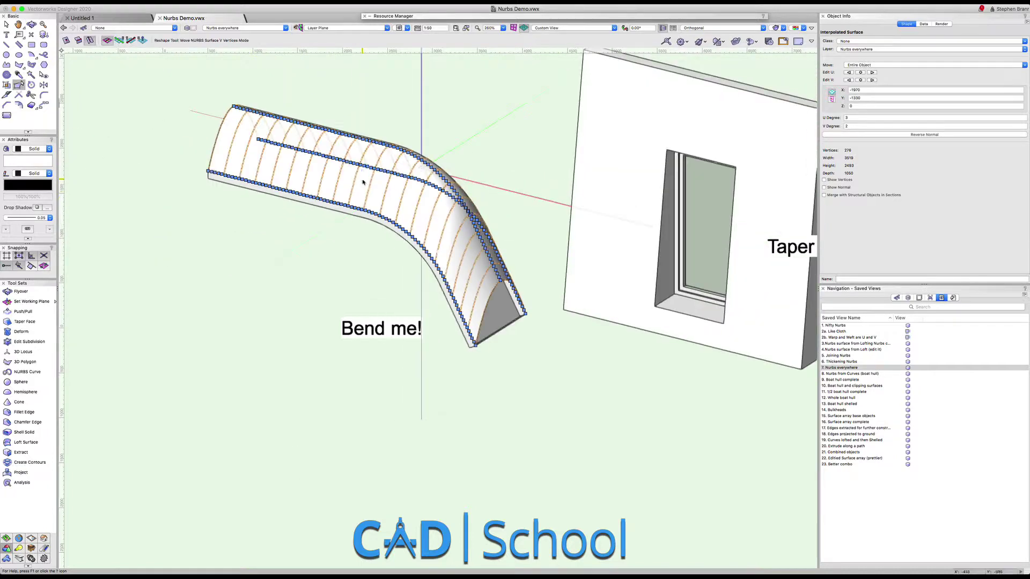
key("super+z")
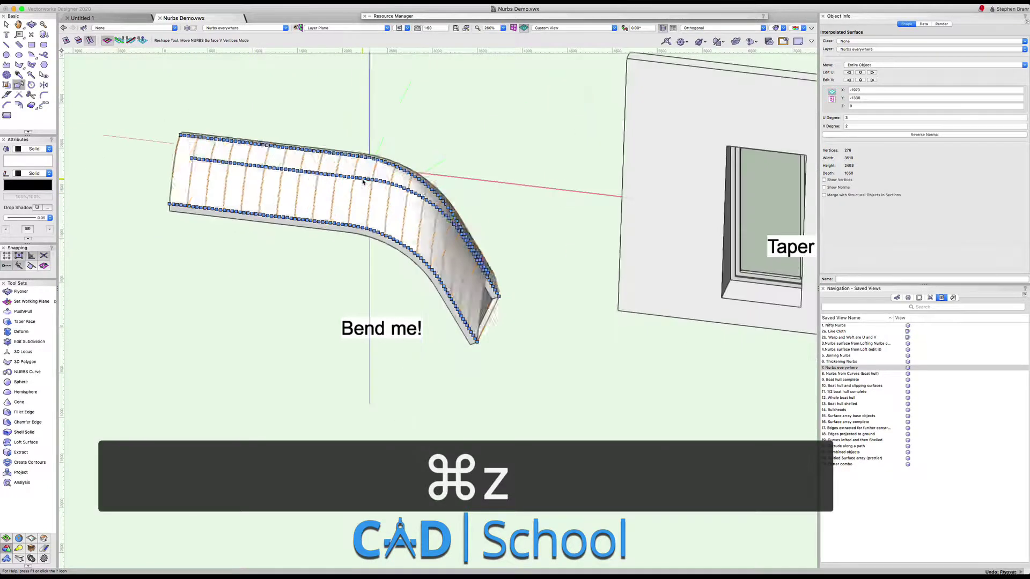
key("super+z")
key("super+z")
Convert the Twist me column to NURBS, ungroup it, and select one of its surfaces.
left_click(373, 226)
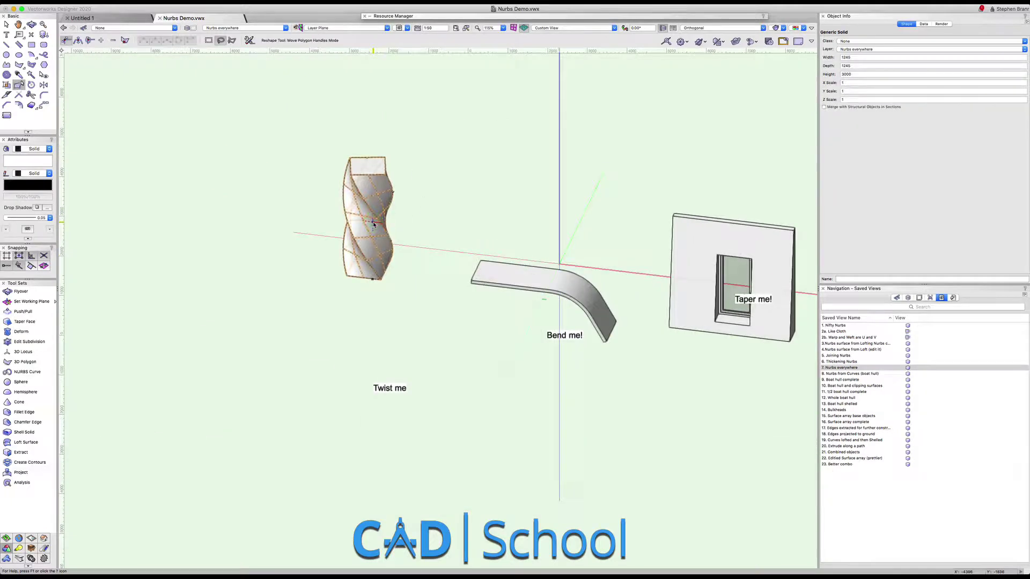
key("alt+super+n")
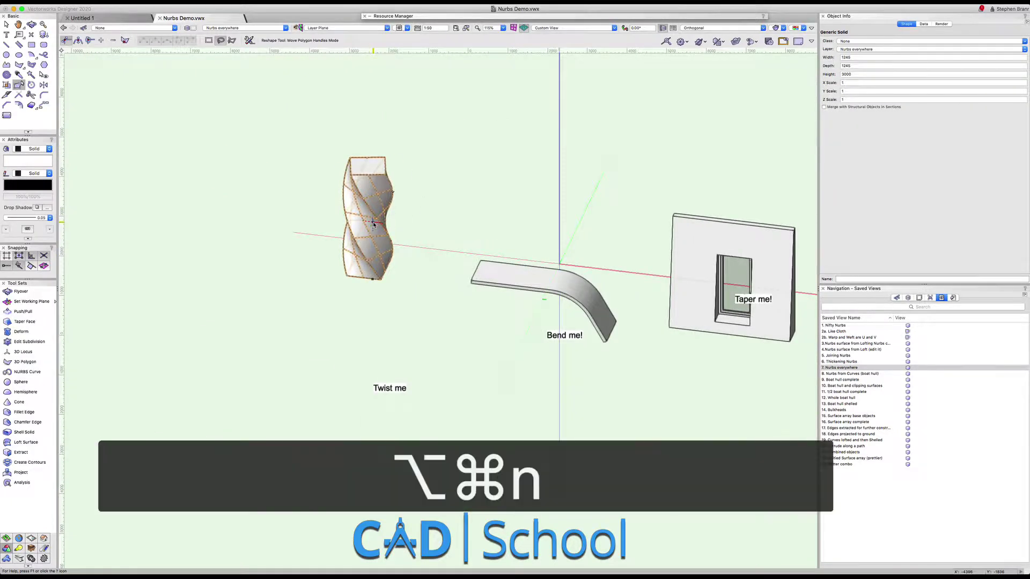
key("super+u")
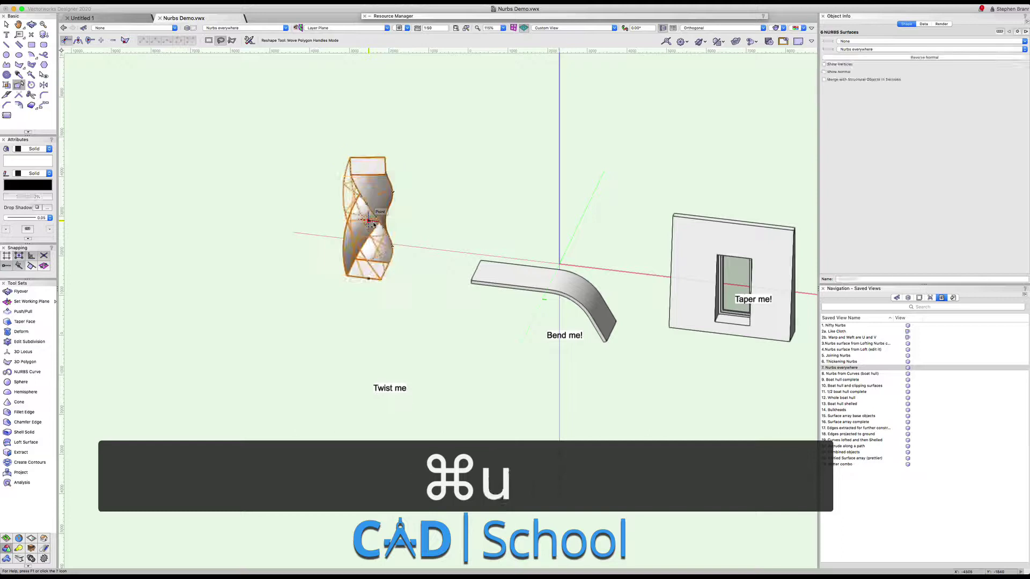
left_click(435, 105)
left_click(377, 185)
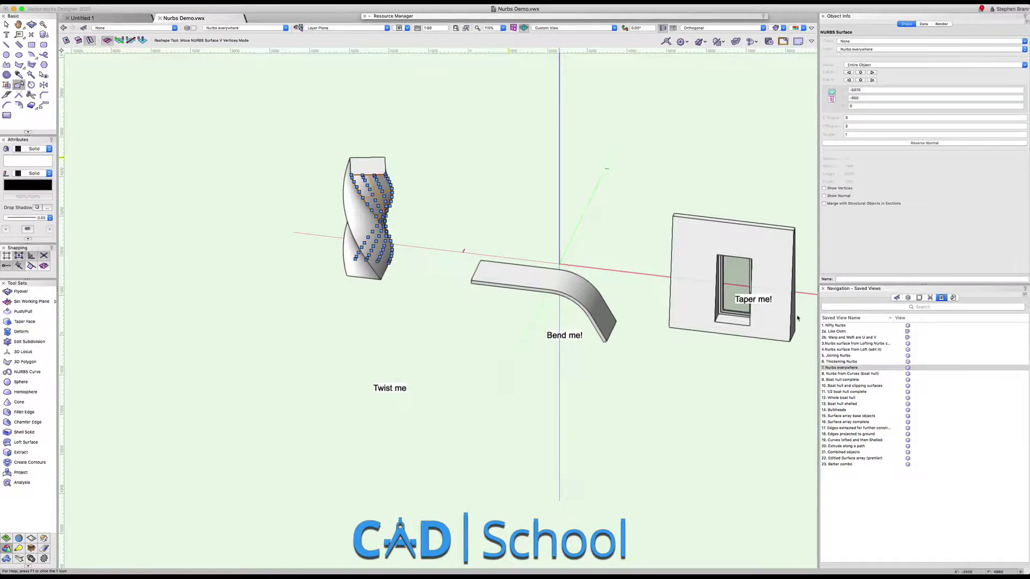
Go to the Nurbs from Curves (boat hull) view and pick out the hull curves.
double_click(846, 374)
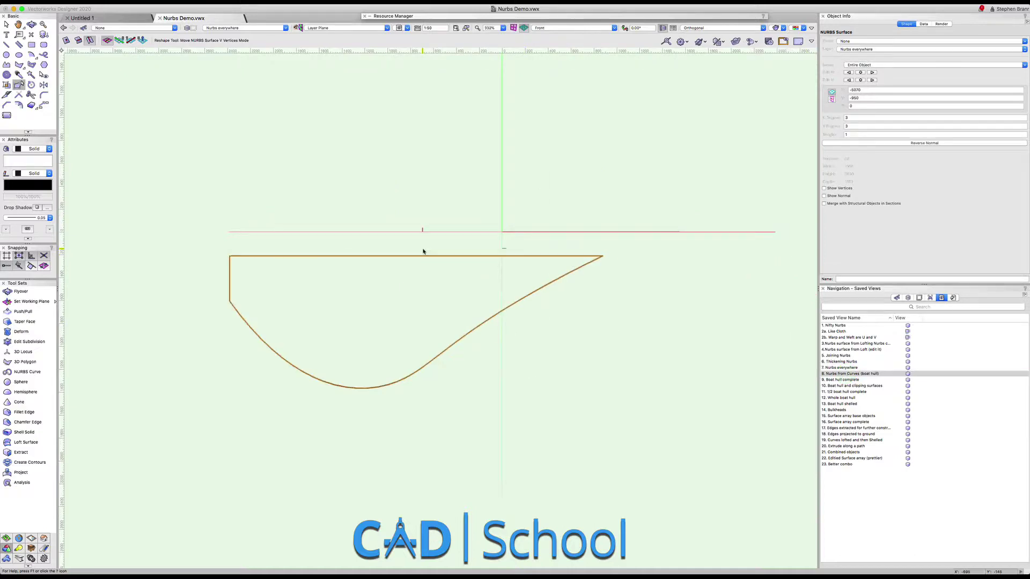
middle_click_drag(437, 261, 767, 293, "shift")
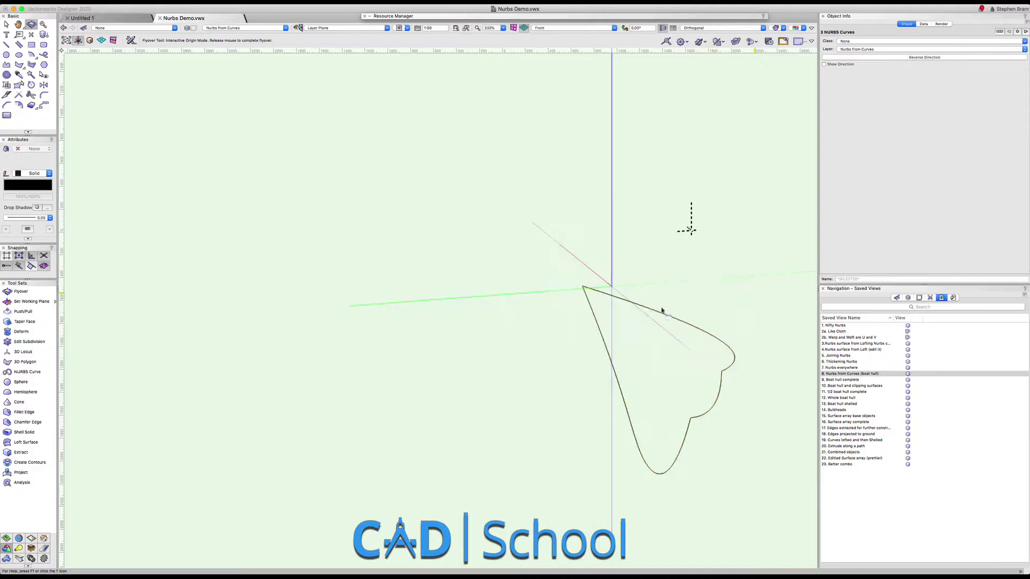
left_click(10, 25)
left_click(620, 252)
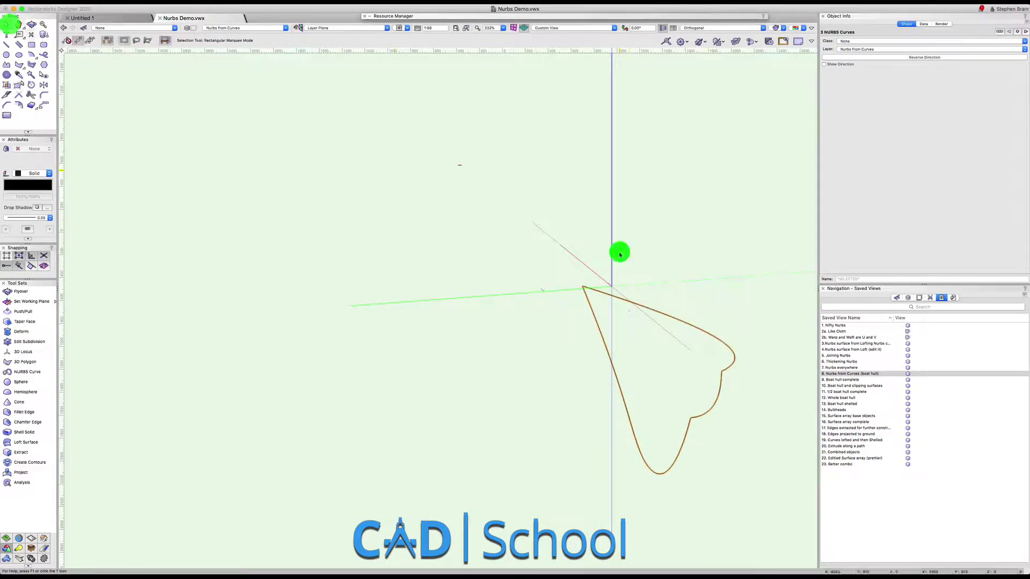
left_click(702, 332)
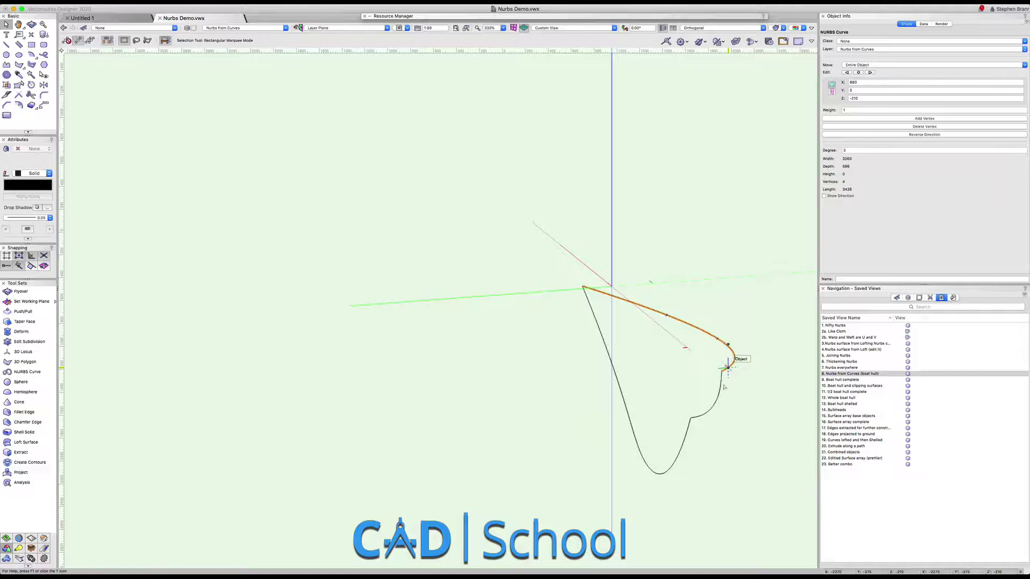
left_click(718, 386)
left_click(687, 435)
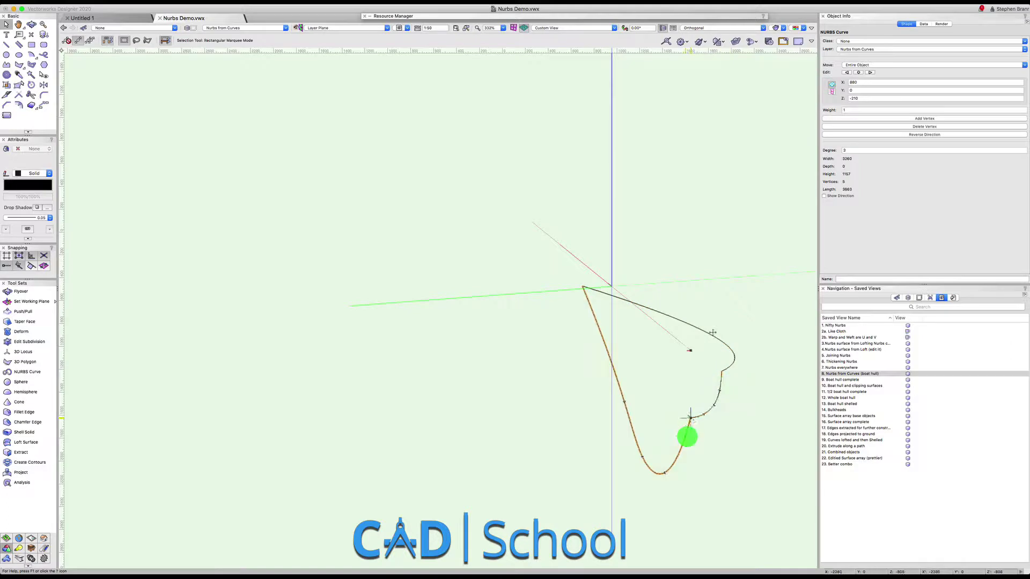
middle_click_drag(712, 333, 568, 310)
Marquee-select all three hull curves and create a NURBS surface from them.
key("x")
left_click_drag(248, 177, 597, 447)
left_click(155, 3)
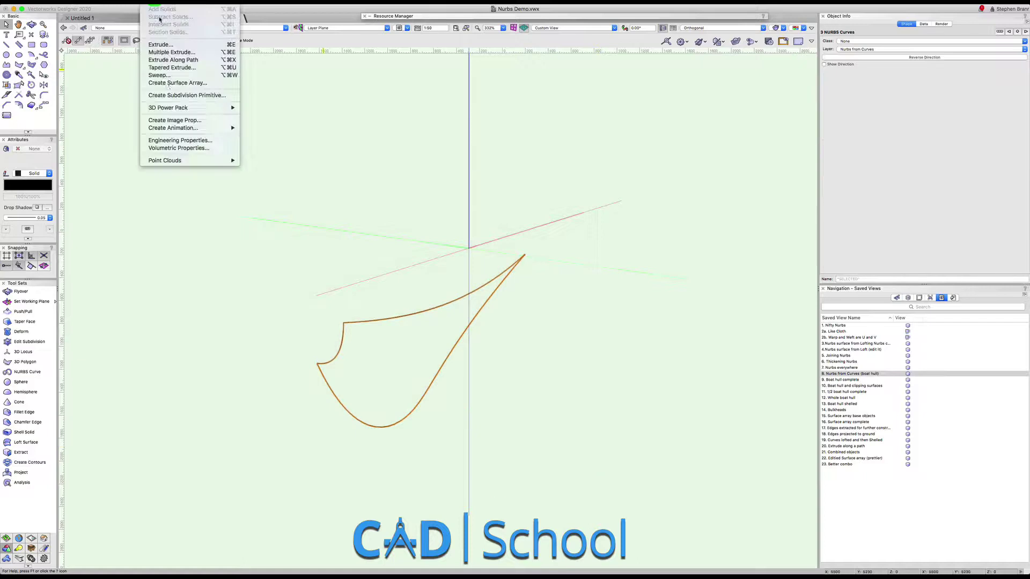
mouse_move(173, 108)
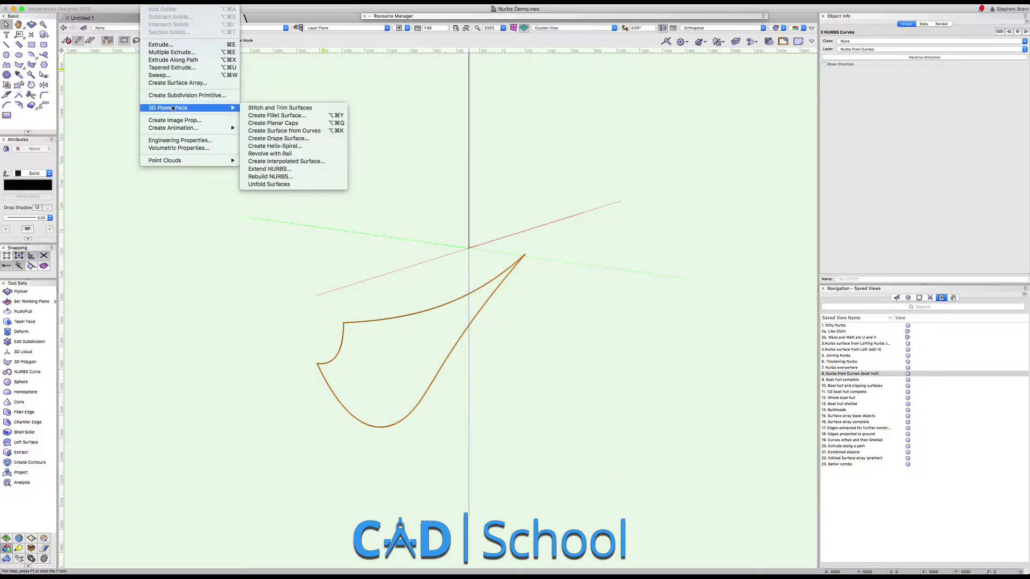
mouse_move(204, 107)
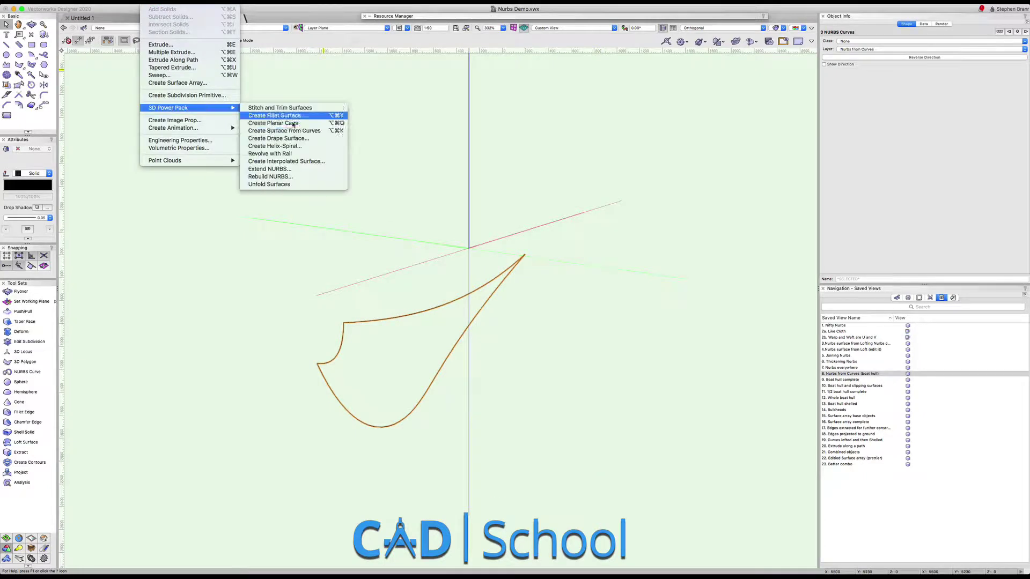
left_click(288, 130)
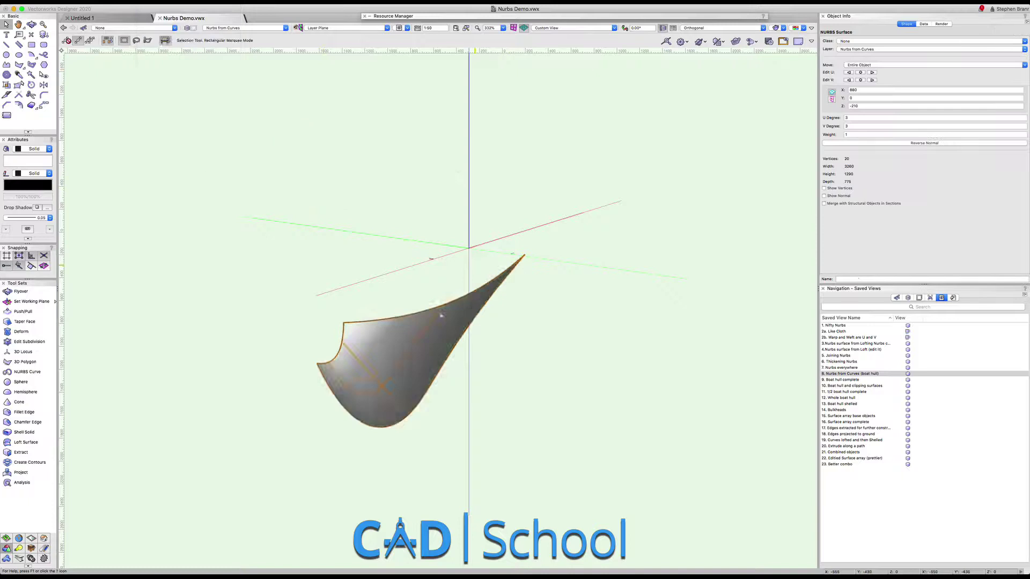
middle_click_drag(585, 332, 561, 348, "super")
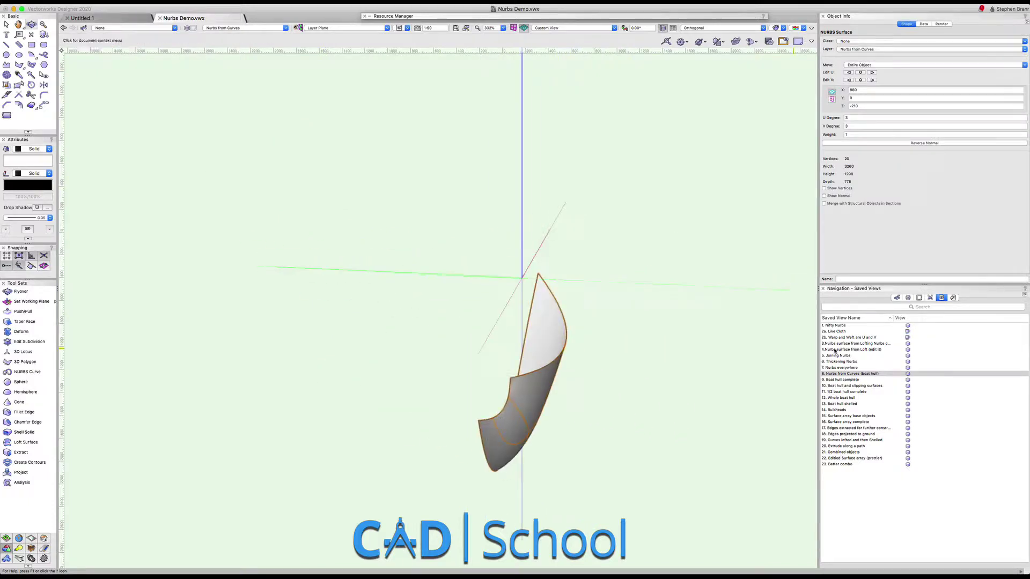
Show saved views 9 and 10, inspecting the horizontal clipping surface through the hull.
double_click(841, 380)
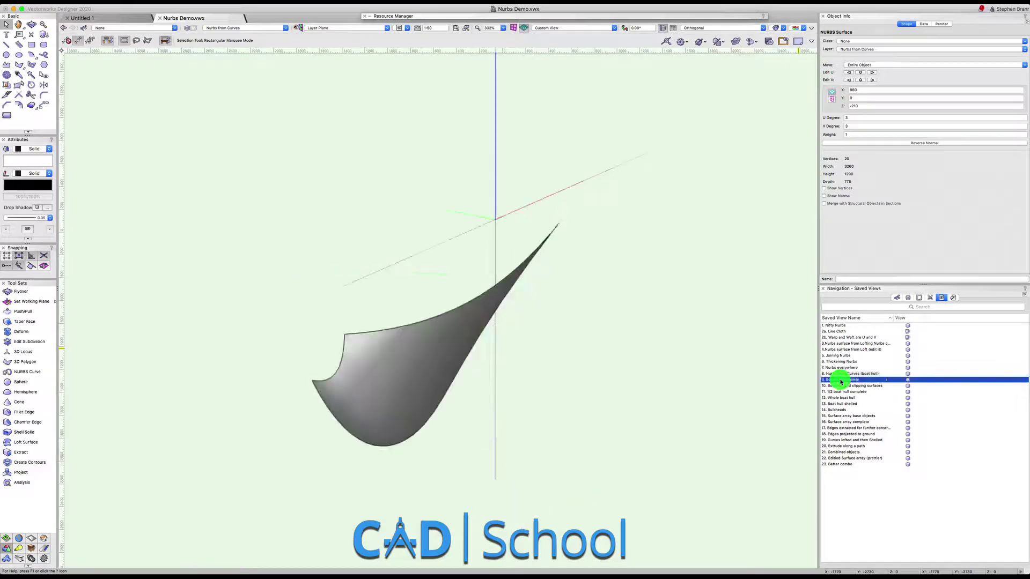
double_click(843, 386)
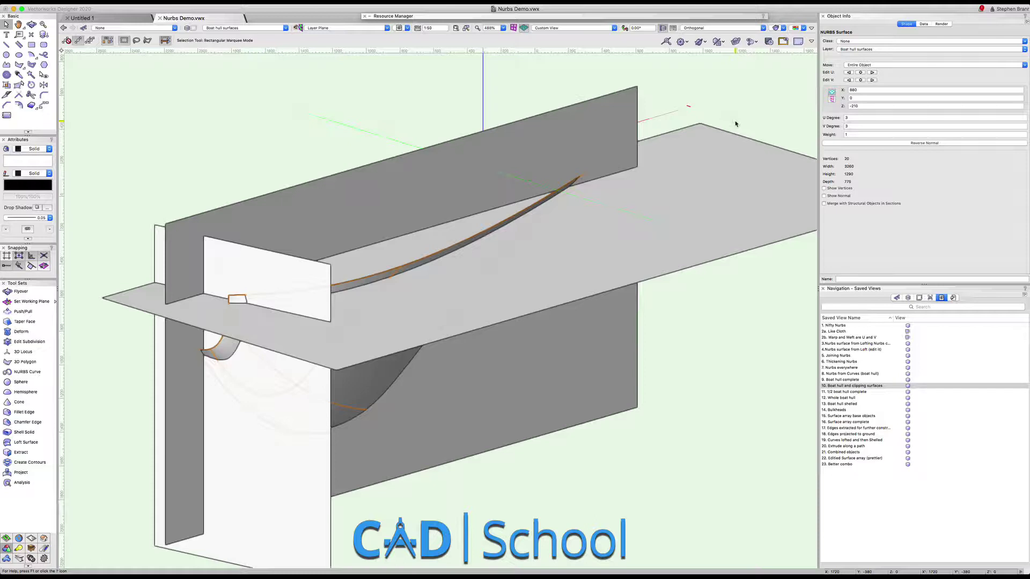
left_click(590, 219)
left_click(399, 104)
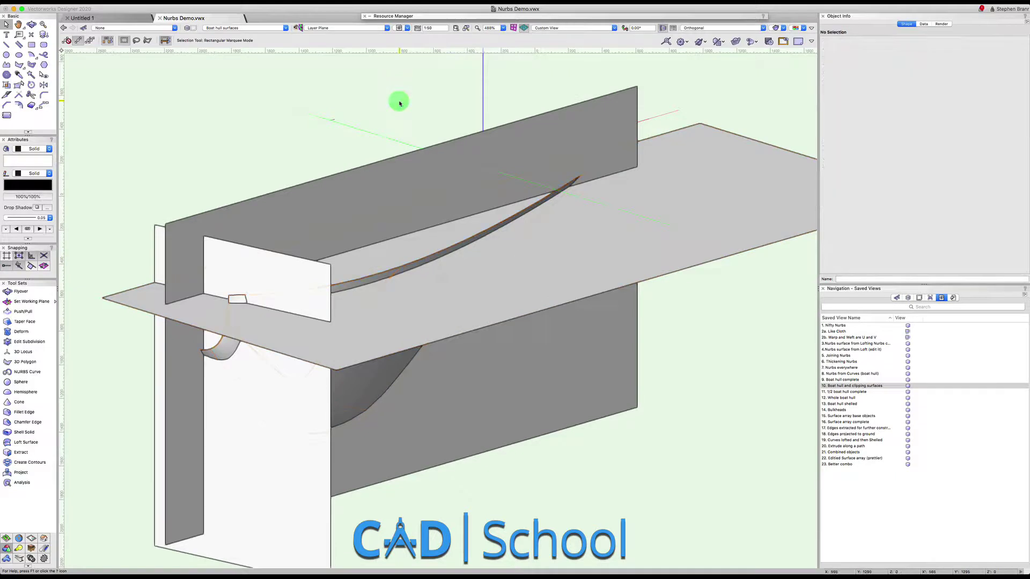
middle_click_drag(446, 213, 381, 208, "shift")
Stitch and trim all four hull surfaces into one solid half hull.
key("super+a")
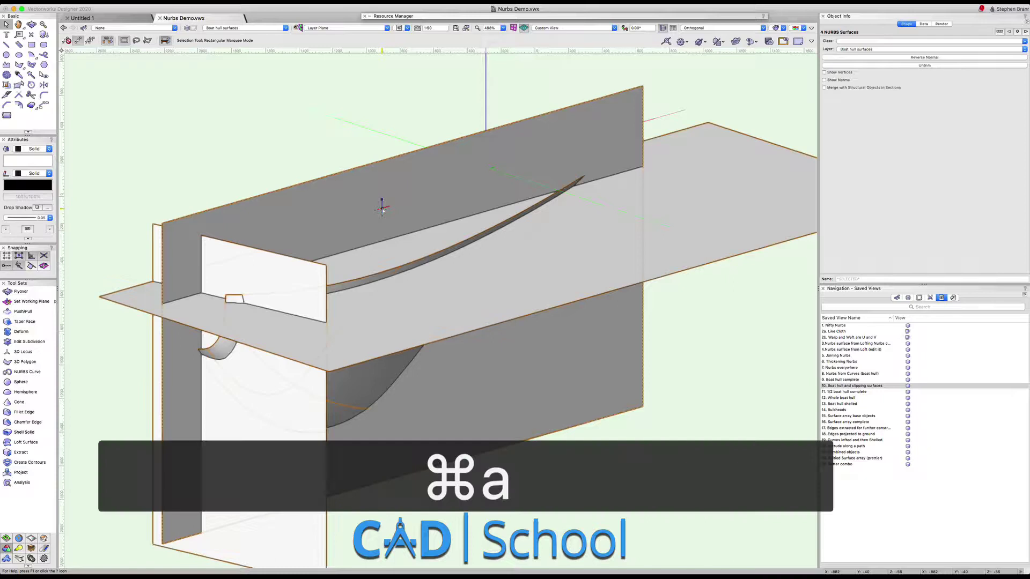
left_click(155, 4)
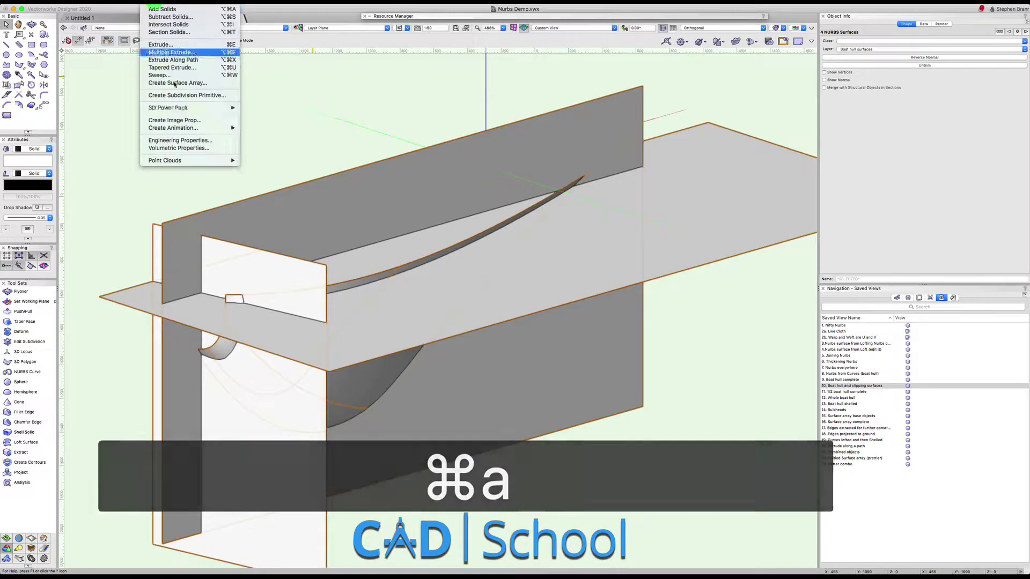
mouse_move(215, 108)
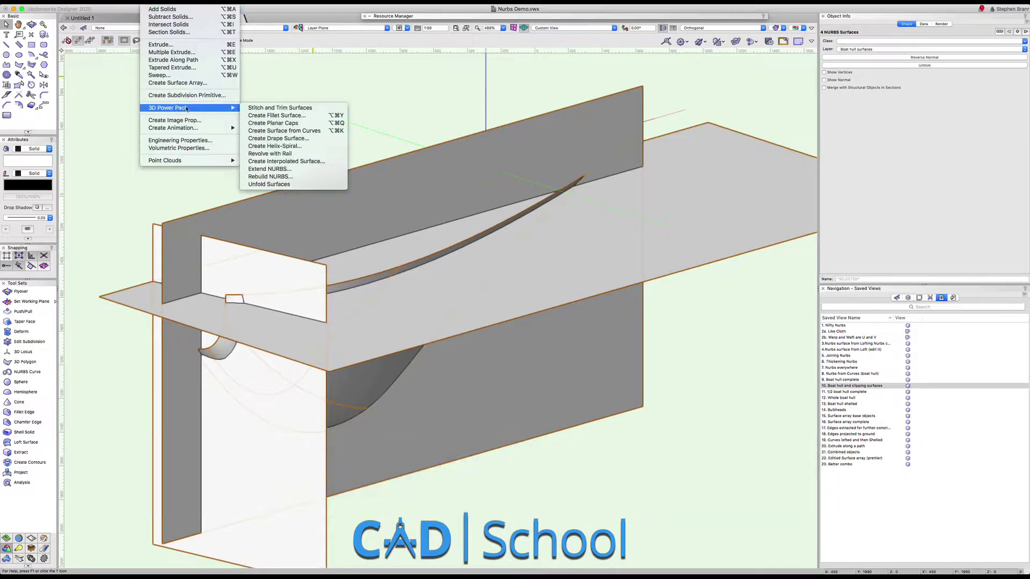
left_click(275, 109)
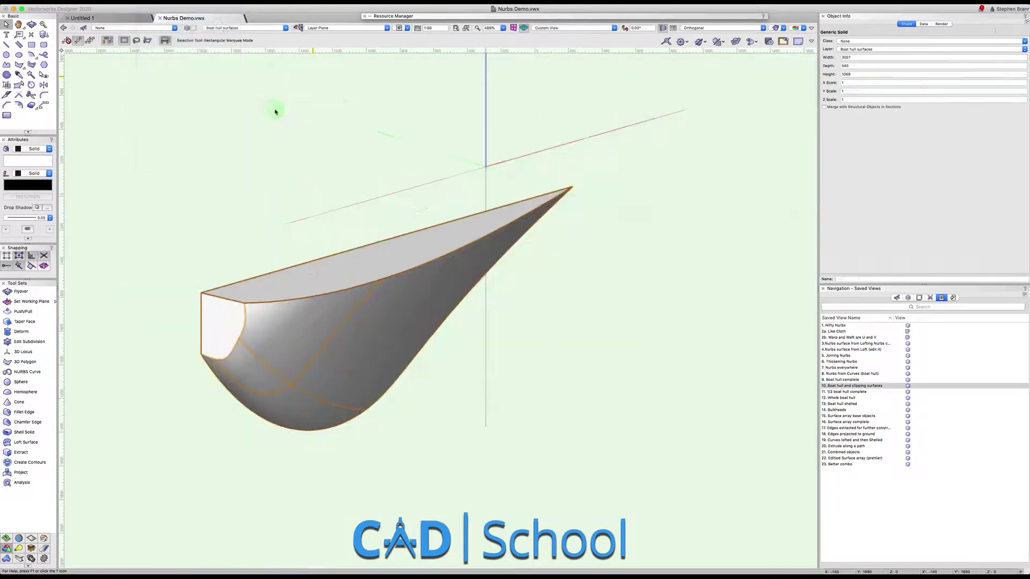
middle_click_drag(469, 237, 582, 228, "shift")
Step through saved views 1/2 boat hull complete, Whole boat hull and Boat hull shelled.
left_click(843, 391)
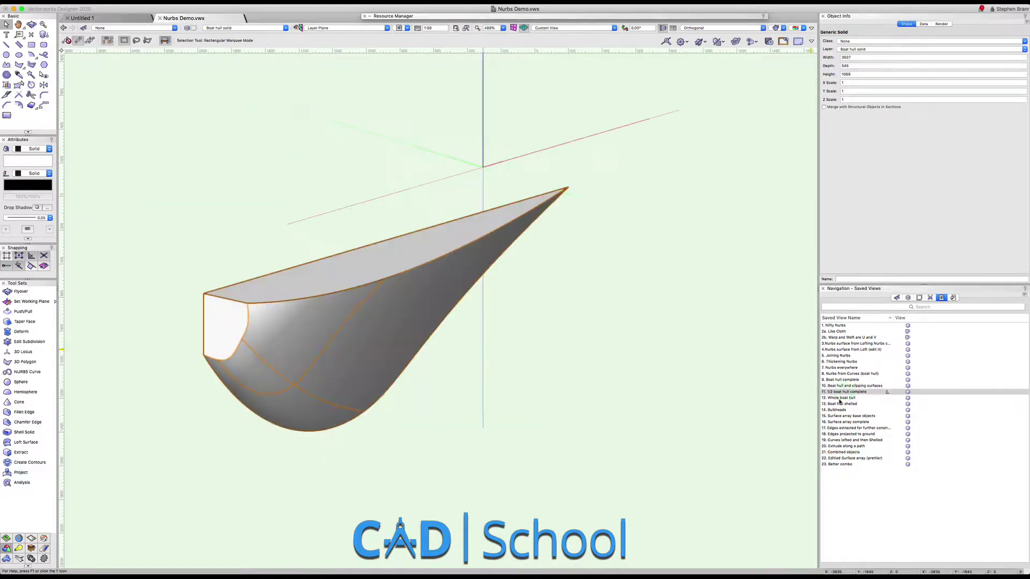
left_click(839, 399)
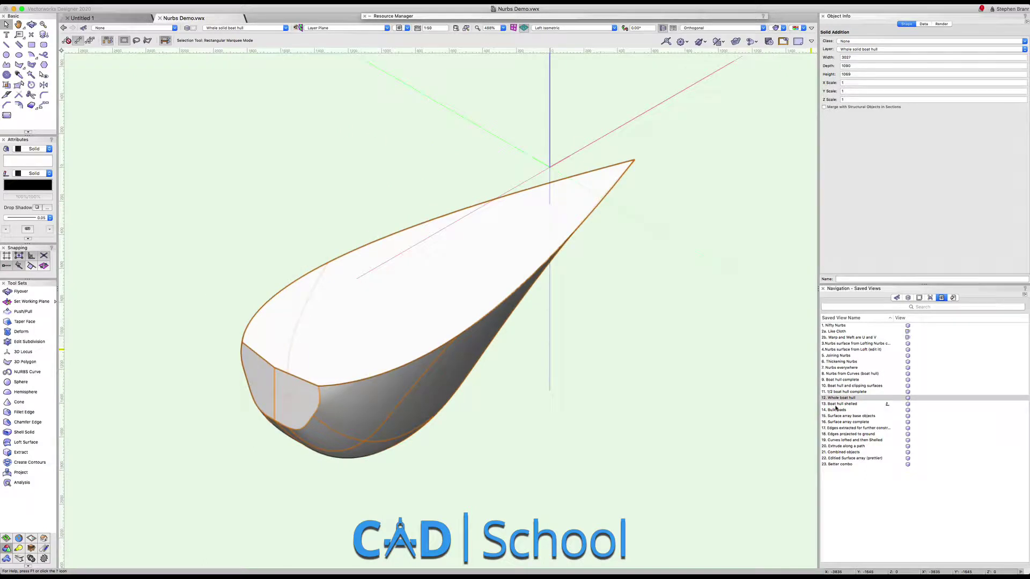
left_click(835, 405)
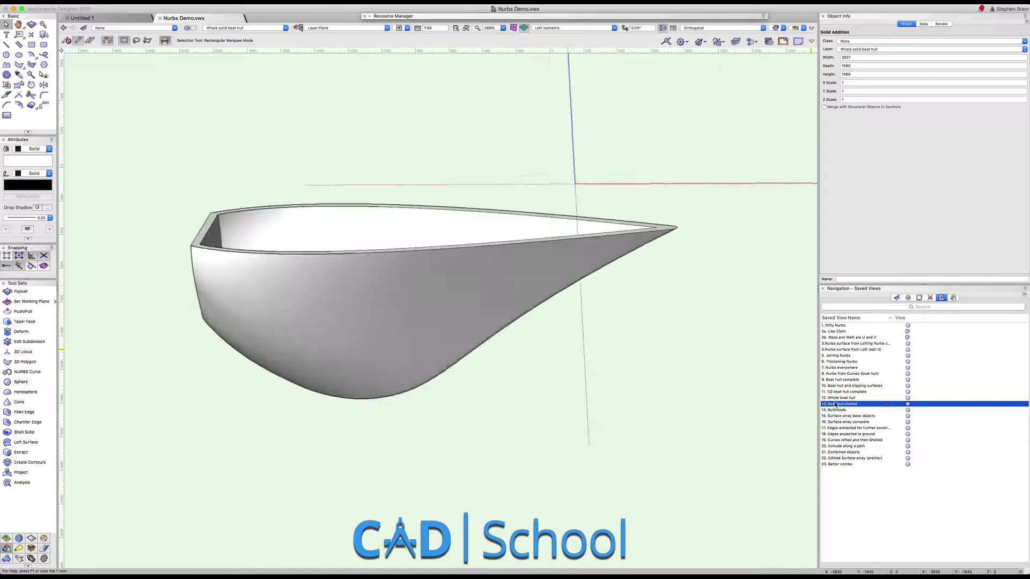
Shell the whole boat hull to thickness 50 with its top face open, then show view 13.
middle_click_drag(407, 310, 544, 335, "shift")
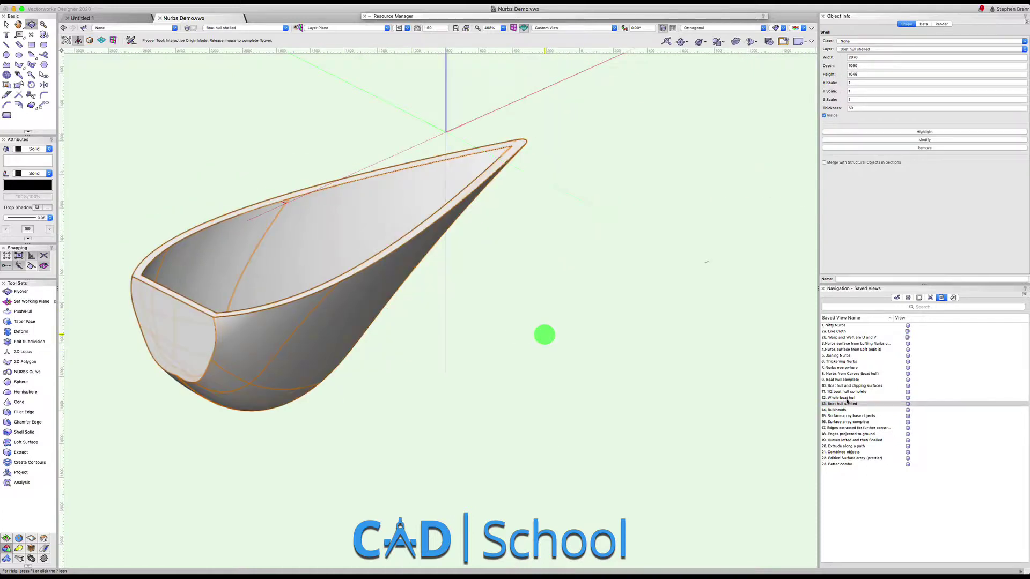
left_click(839, 397)
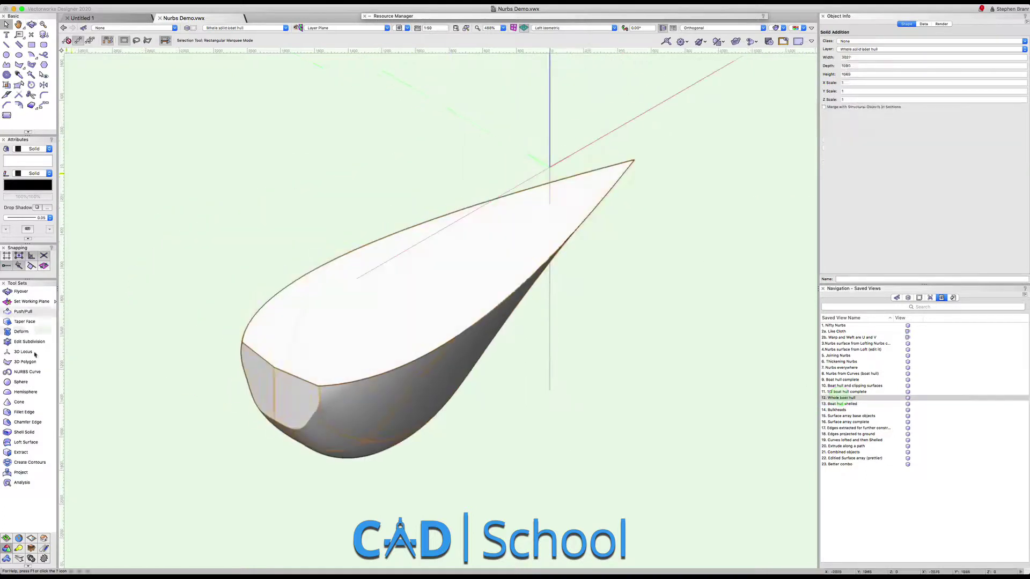
left_click(24, 432)
left_click(401, 297)
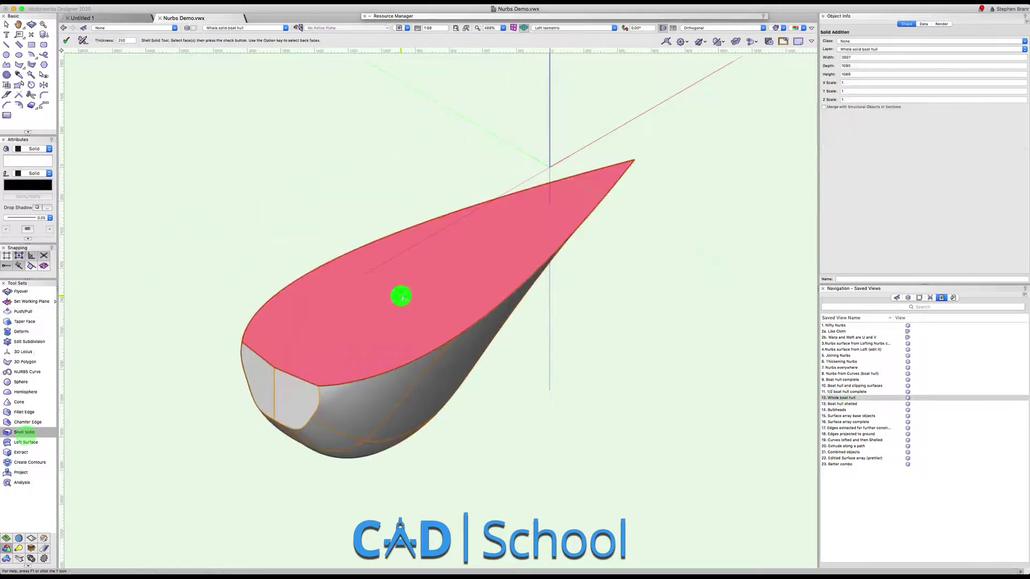
key("Return")
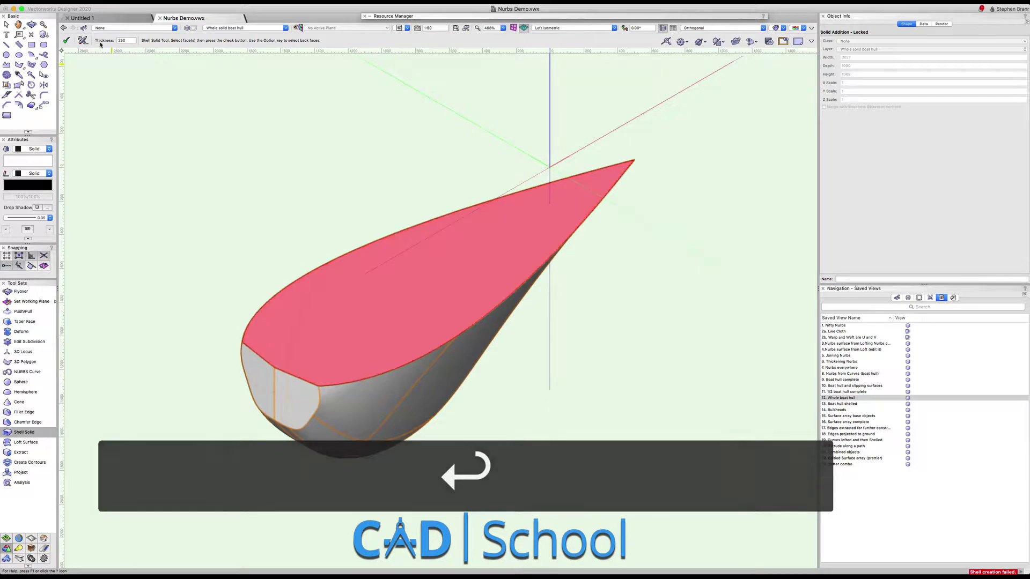
left_click_drag(132, 41, 95, 40)
type("50")
key("Return")
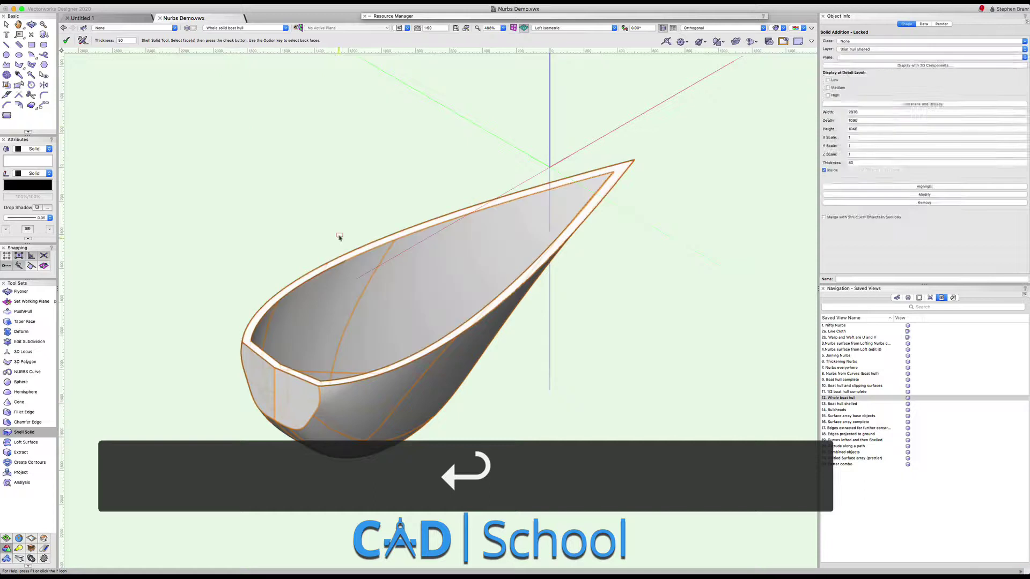
double_click(840, 404)
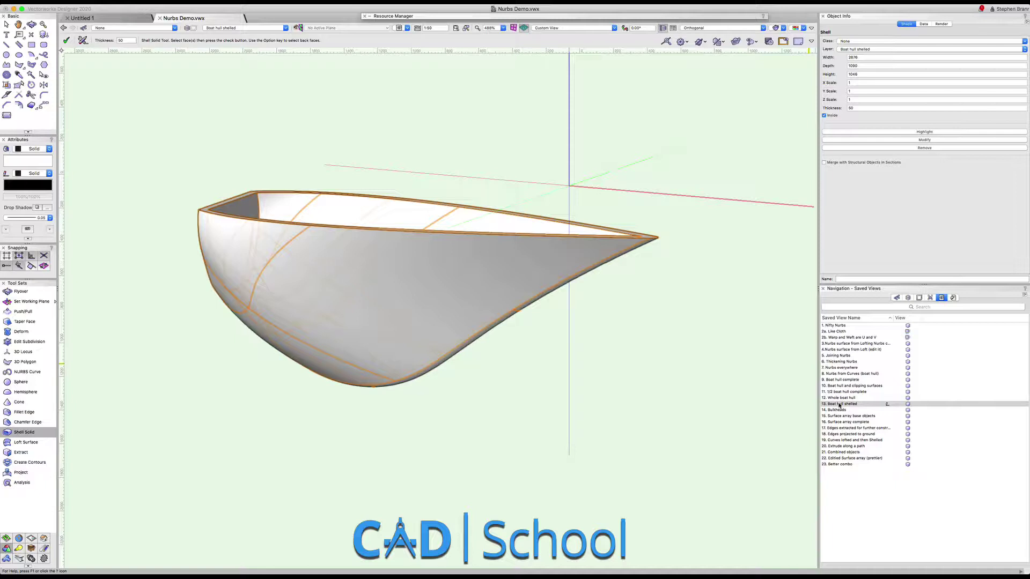
Cut contour sections at a 300 increment across the shelled boat hull.
double_click(835, 411)
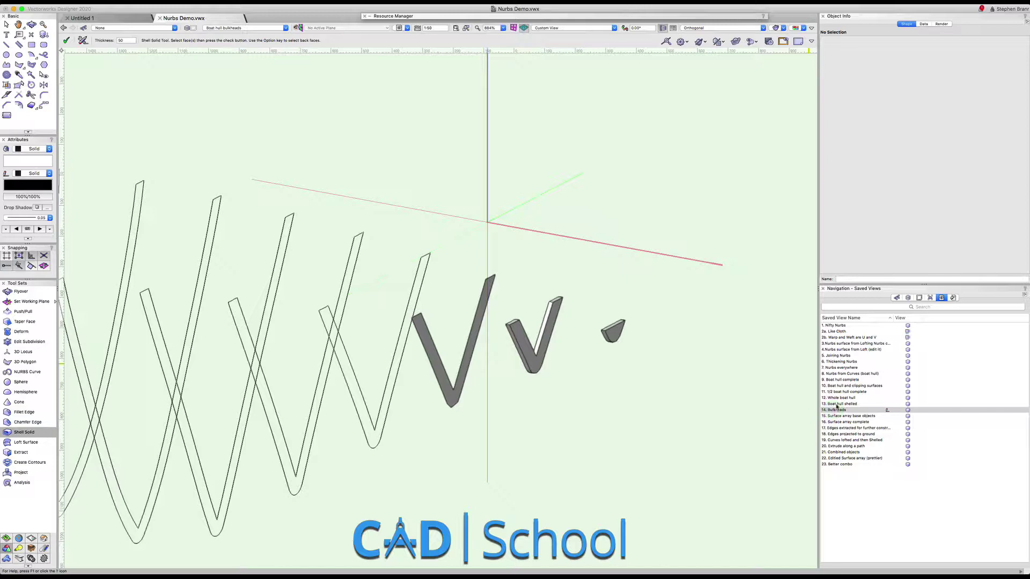
double_click(837, 404)
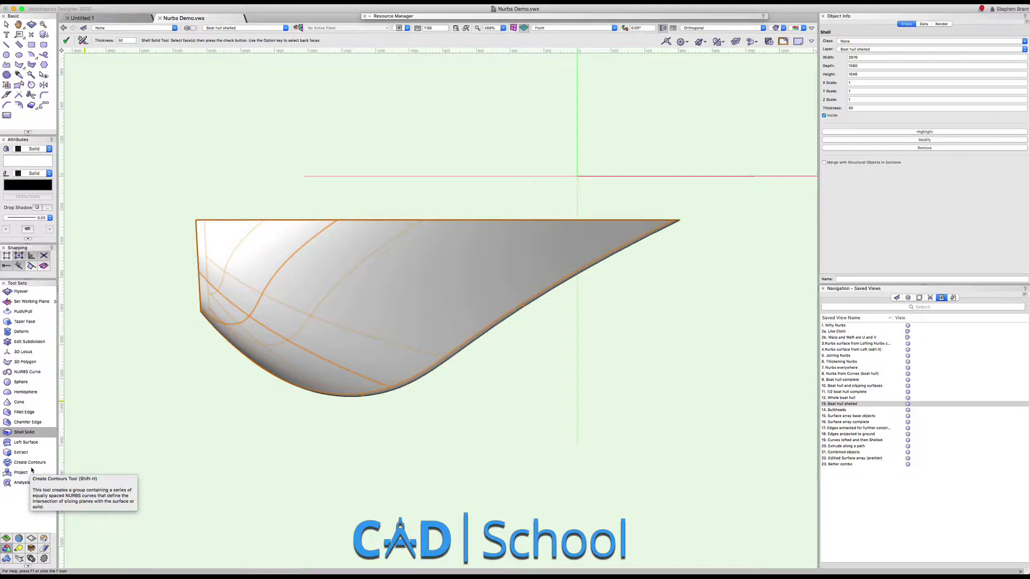
left_click(33, 462)
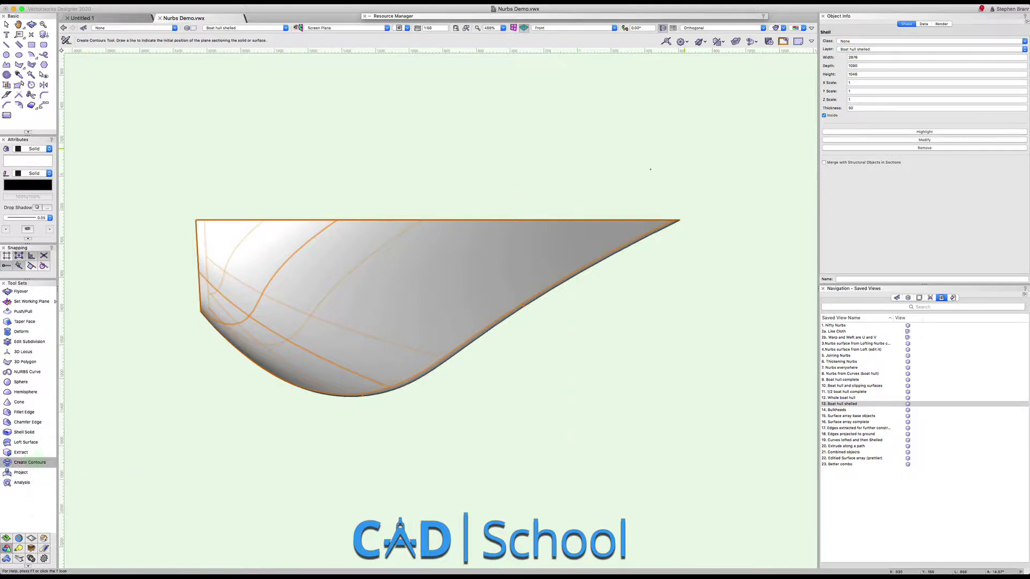
left_click(66, 40)
left_click(546, 176)
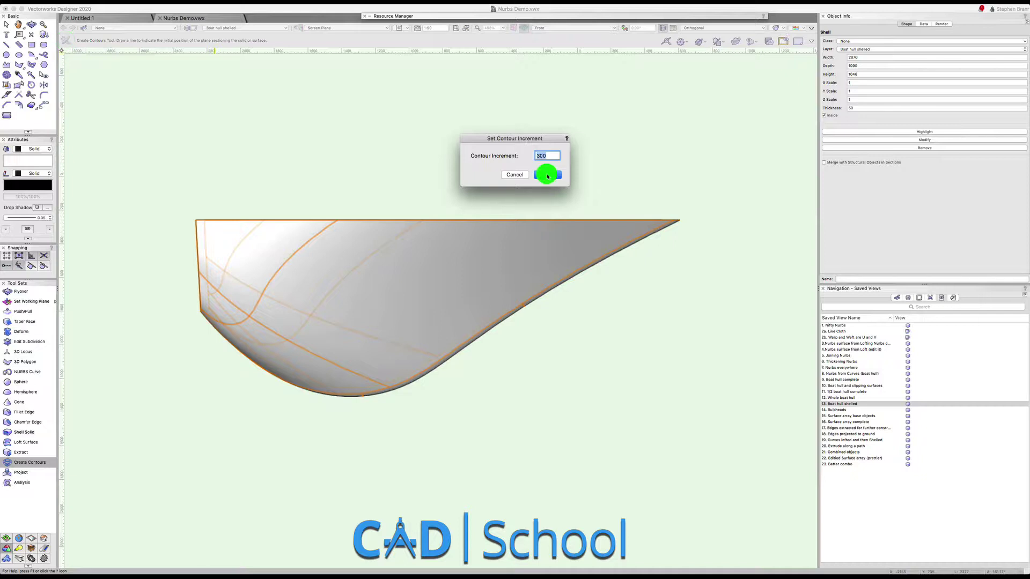
left_click(641, 204)
left_click(640, 274)
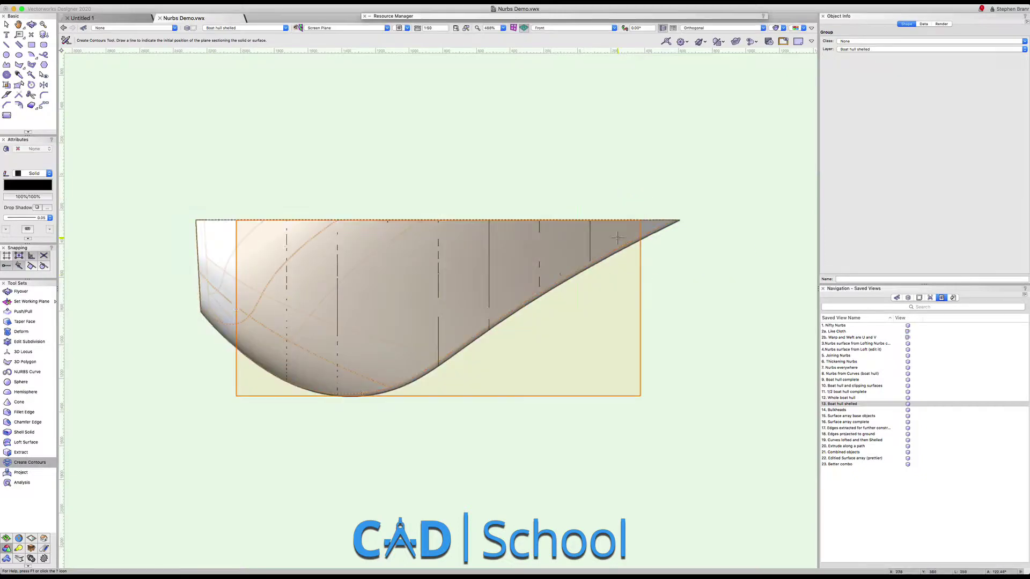
Delete the shelled hull, keeping only the contours, and show the Bulkheads view.
key("x")
left_click(657, 222)
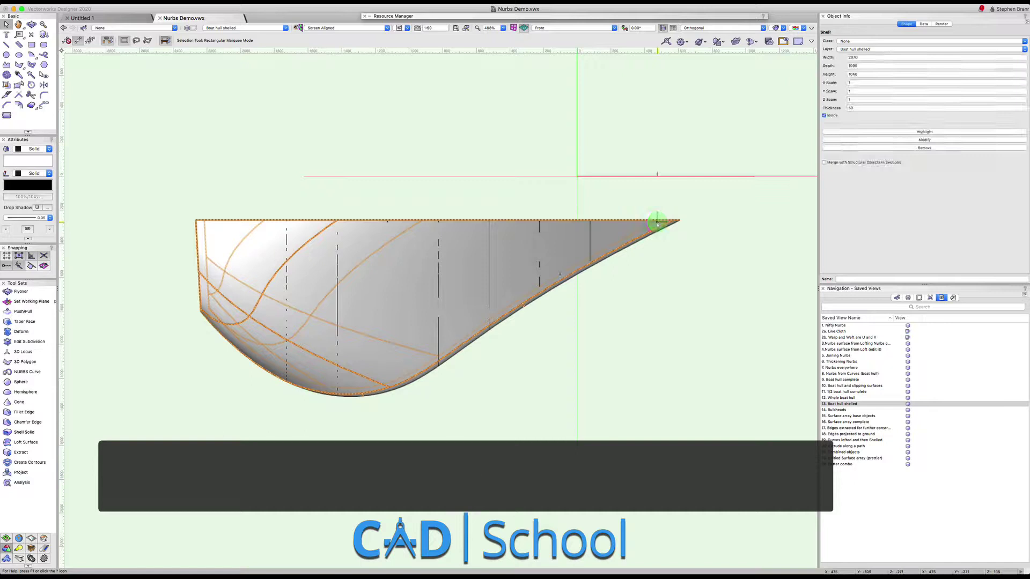
key("Delete")
key("shift+c")
left_click_drag(638, 221, 544, 293)
left_click(840, 410)
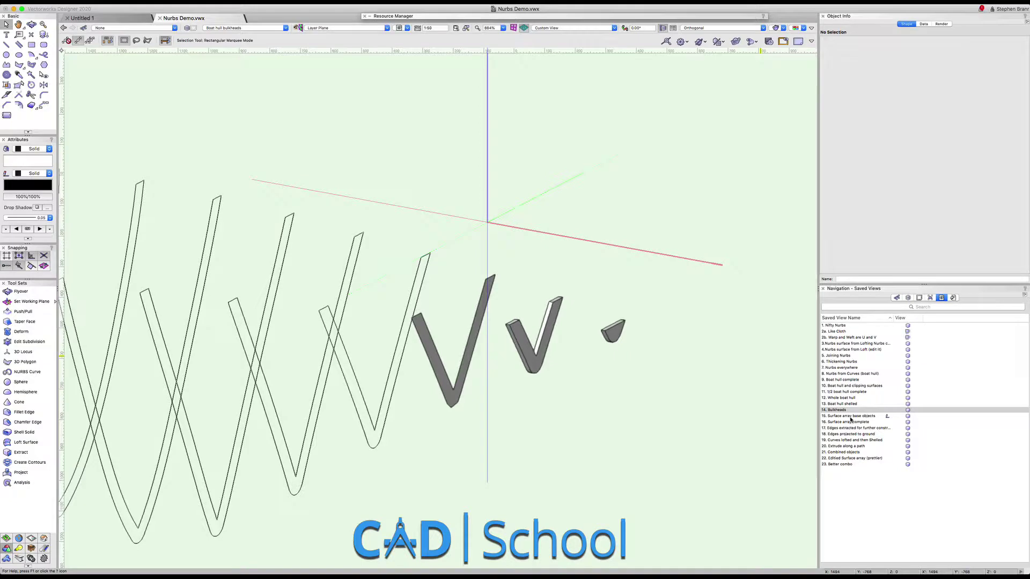
Open saved view 15 Surface array base objects and orbit around the curved surface.
double_click(850, 416)
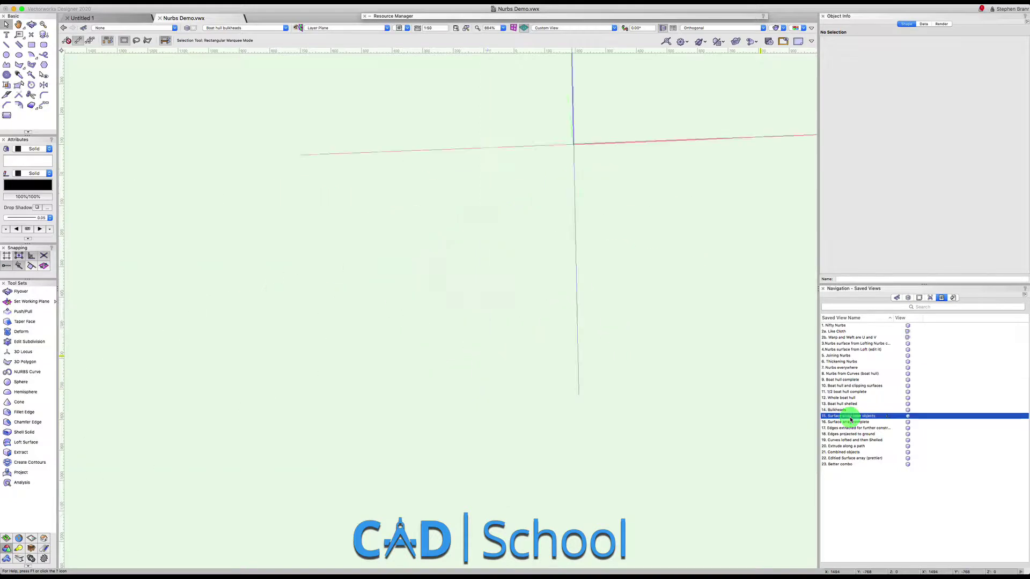
middle_click_drag(602, 287, 452, 259, "shift")
scroll(525, 261, "up", 3)
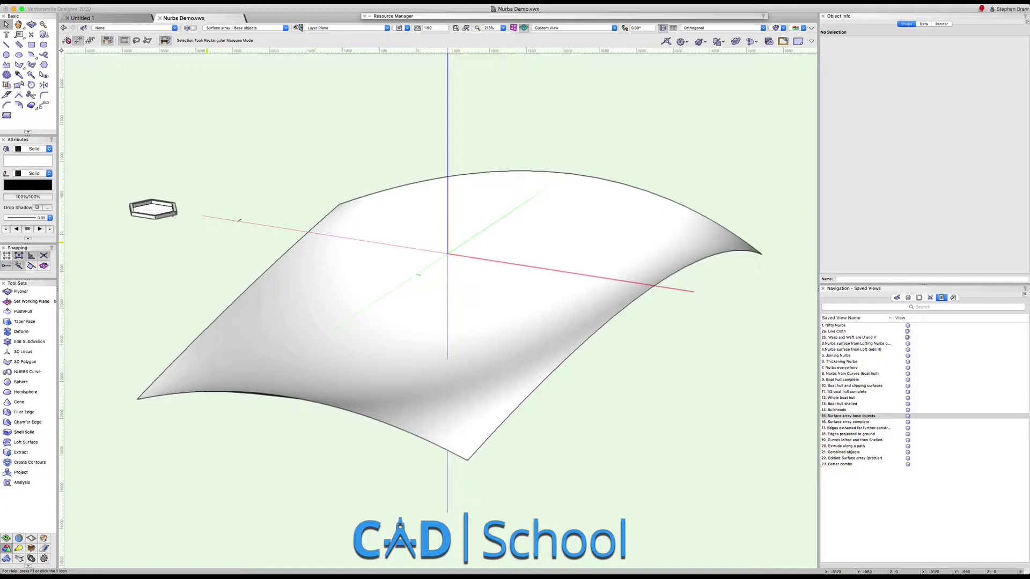
scroll(155, 201, "up", 2)
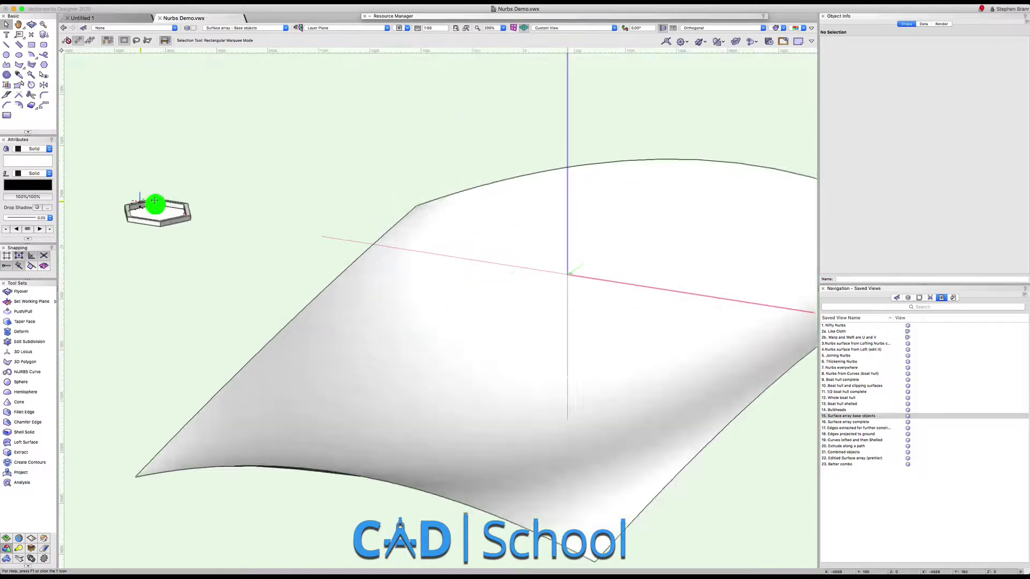
middle_click_drag(155, 201, 202, 317, "shift")
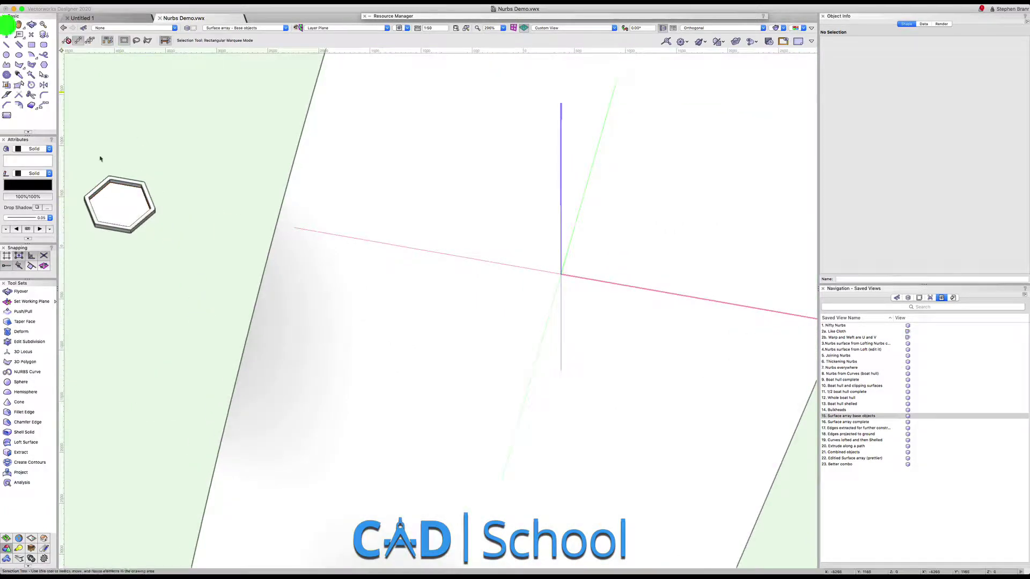
Inspect the hexagon shape, then show saved view 16 Surface array complete.
left_click(120, 202)
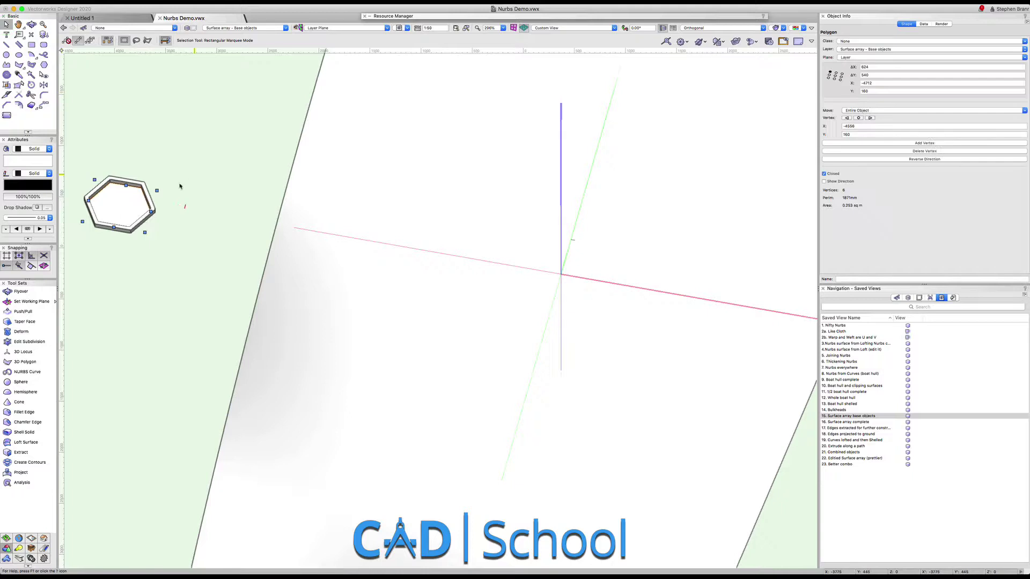
key("h")
scroll(161, 236, "down", 2)
left_click_drag(185, 251, 391, 272)
left_click(273, 185)
key("x")
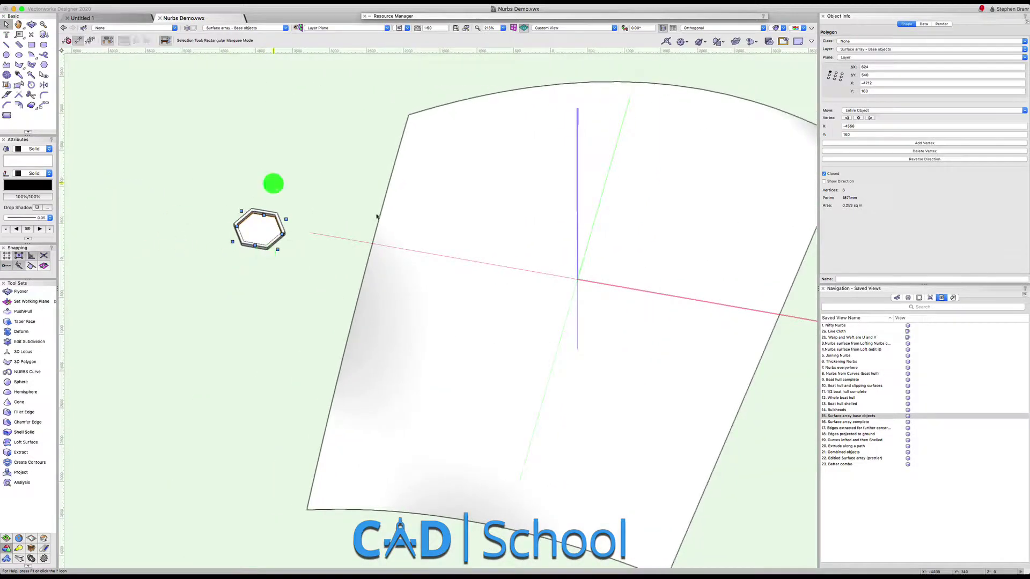
key("x")
double_click(846, 421)
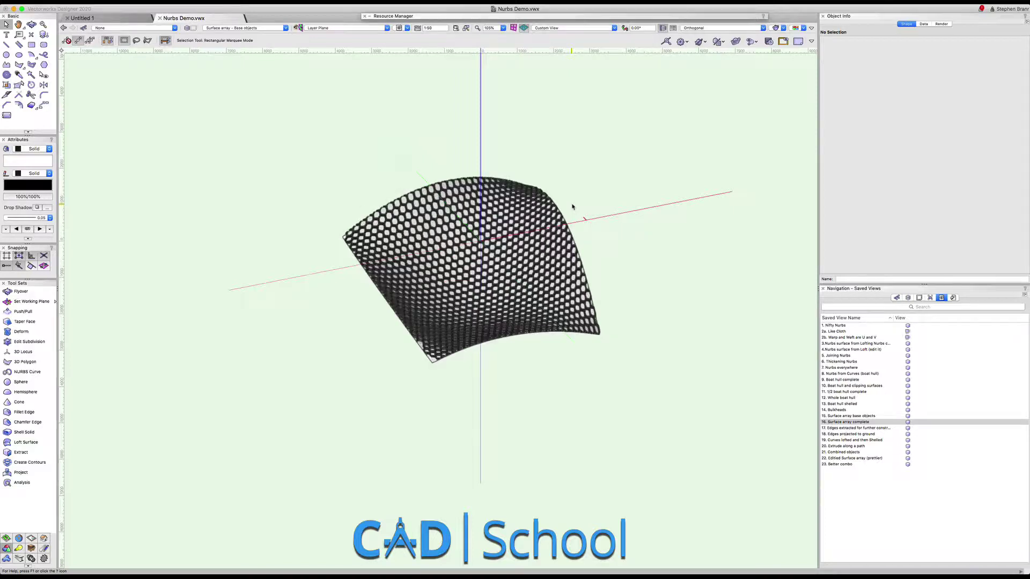
left_click(542, 221)
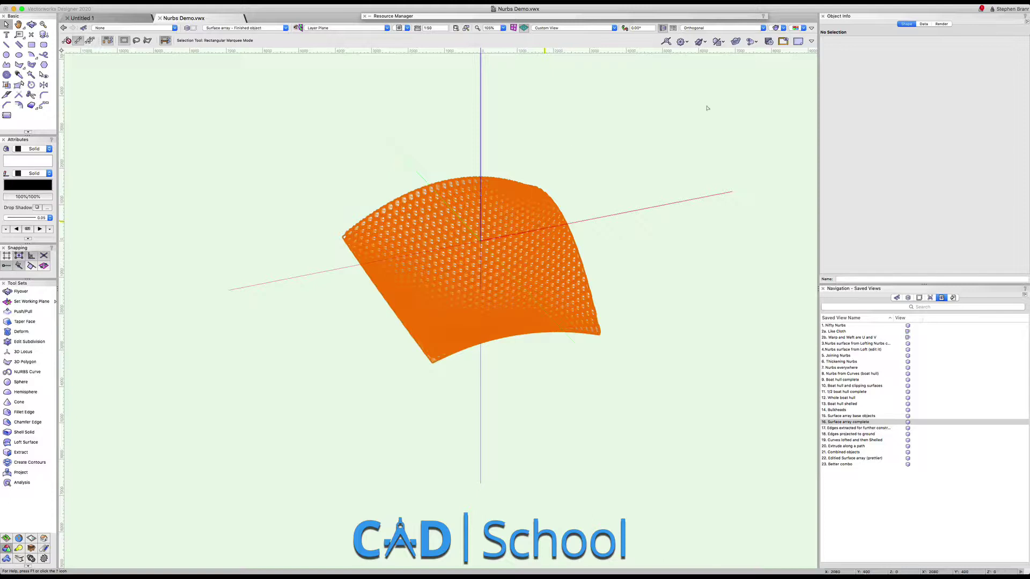
key("super+a")
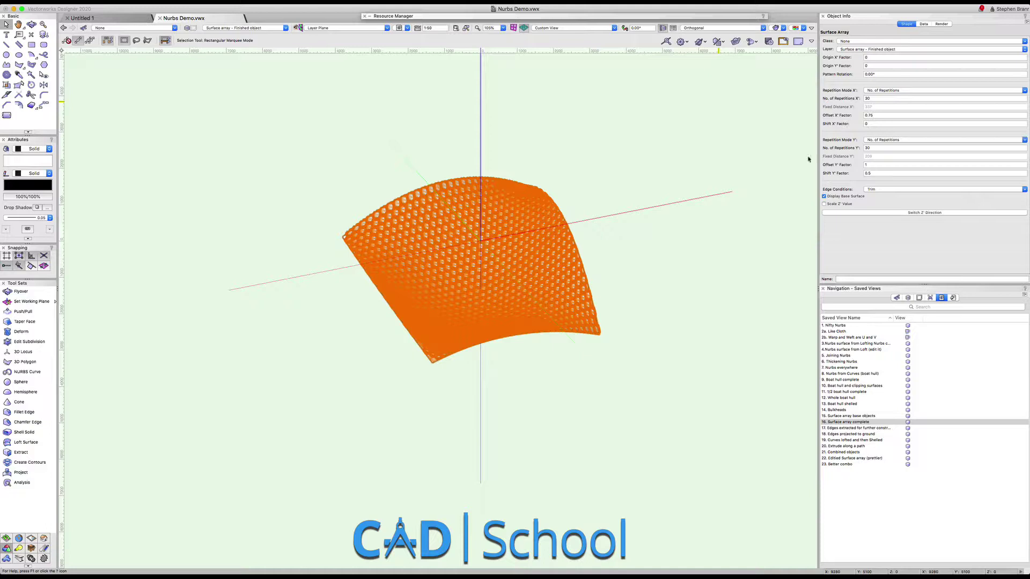
key("0")
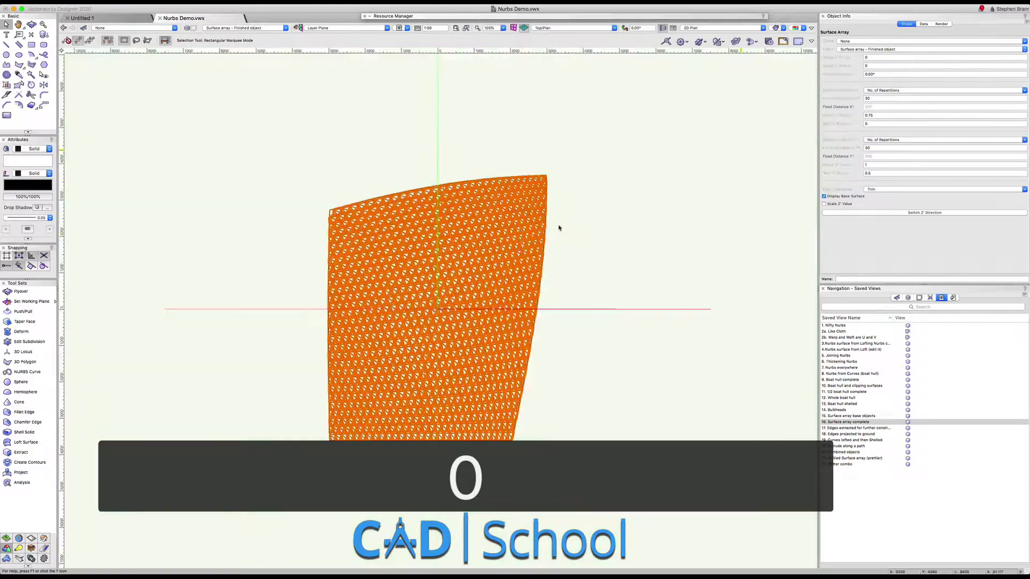
left_click(586, 202)
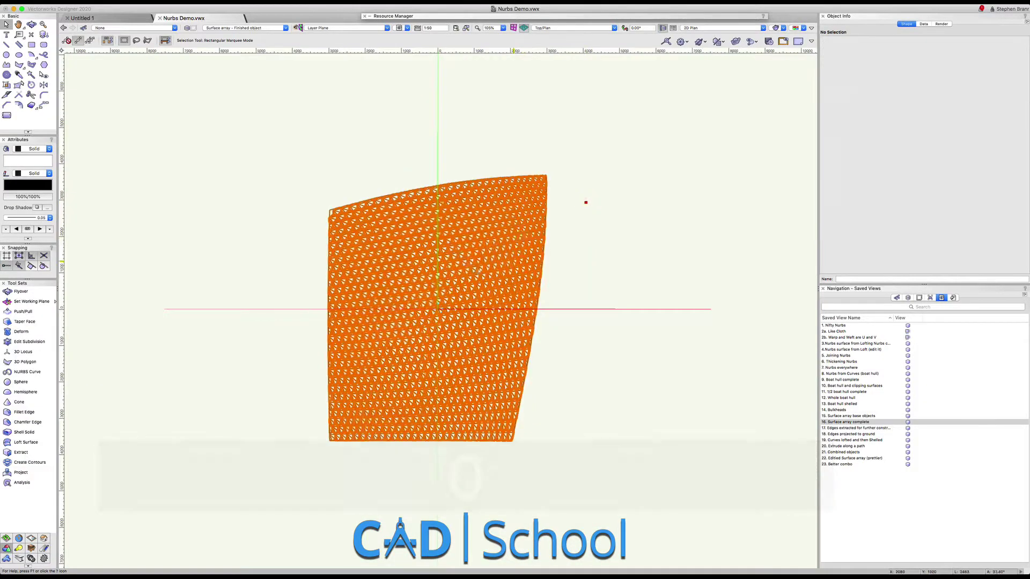
scroll(487, 266, "up", 4)
middle_click_drag(487, 267, 593, 292, "shift")
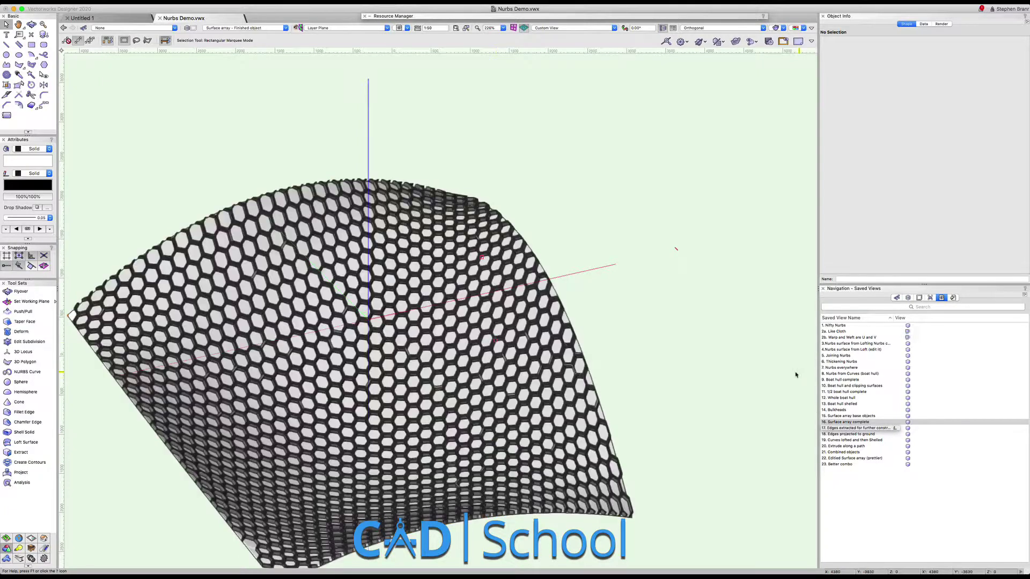
scroll(710, 356, "down", 2)
middle_click_drag(704, 335, 719, 242)
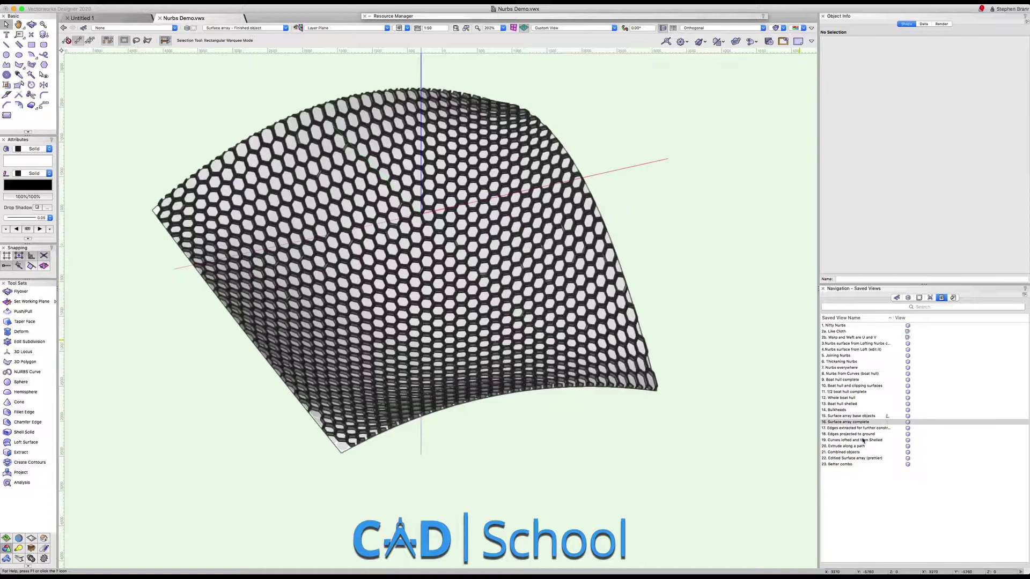
Show saved view 17 Edges extracted for further construction and orbit the edge outline.
left_click(840, 429)
left_click(841, 429)
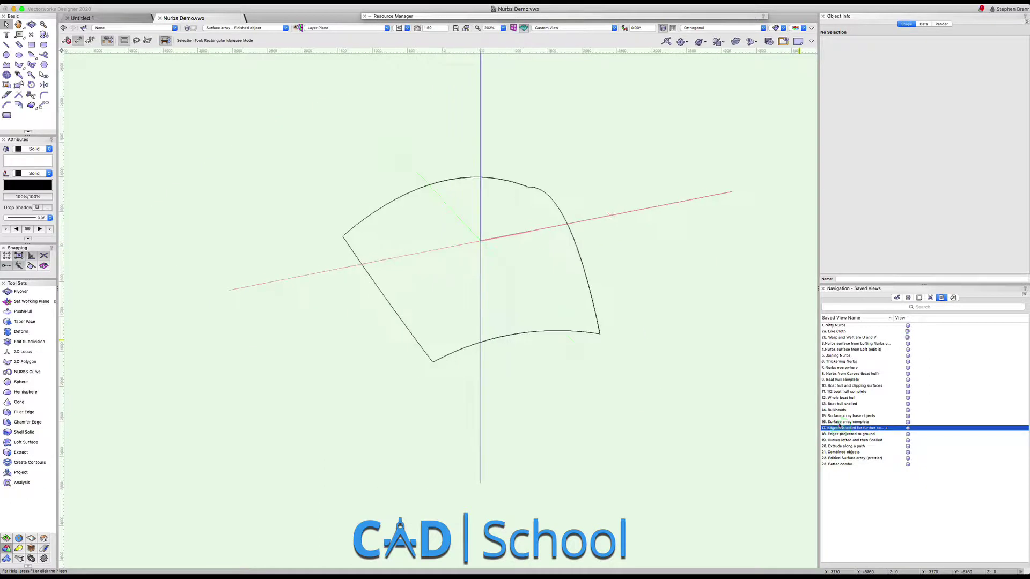
left_click(606, 326)
middle_click_drag(605, 327, 669, 283, "shift")
left_click(21, 452)
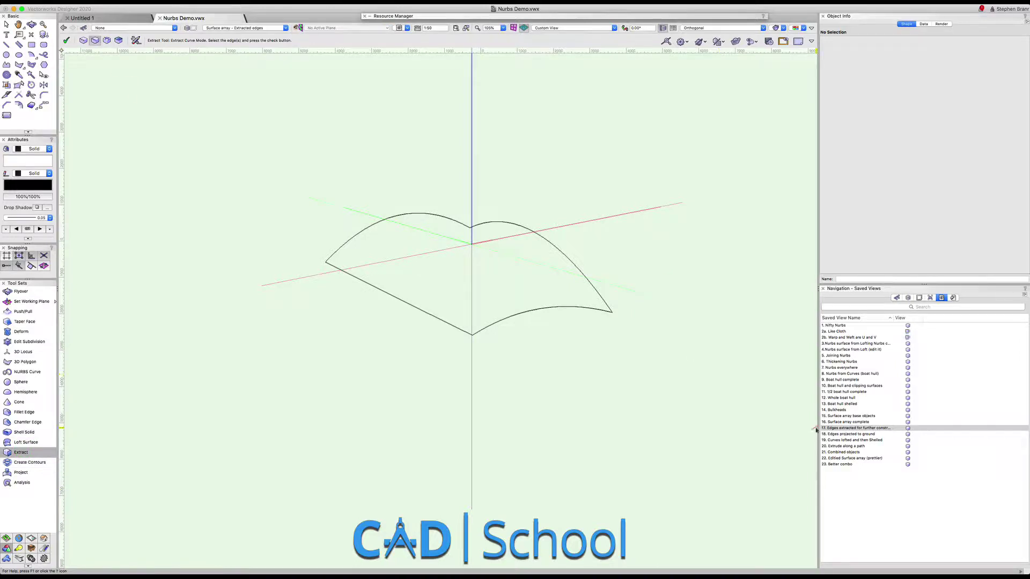
Show saved view 18 Edges projected to ground and check the curves from the front.
left_click(846, 435)
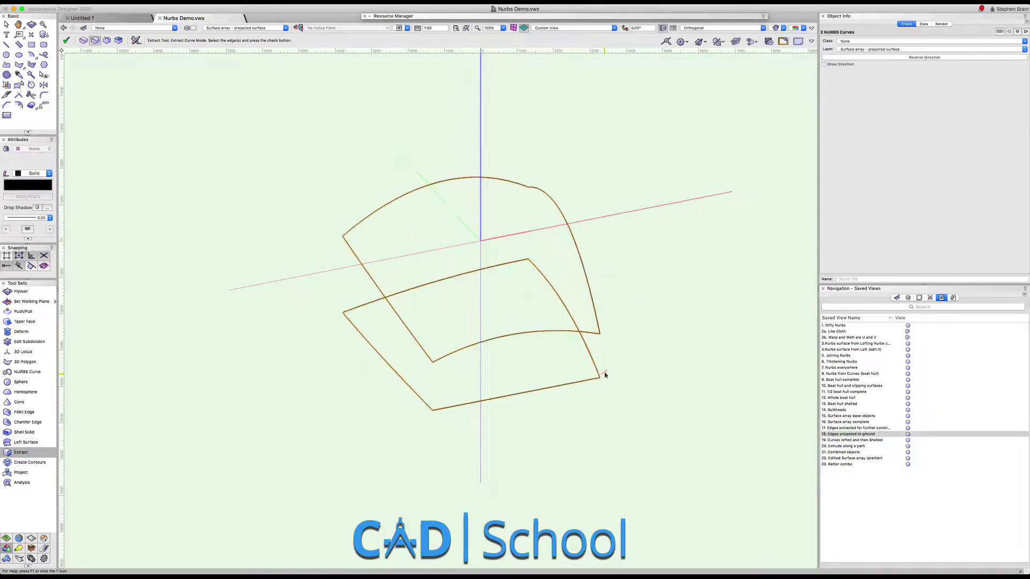
key("2")
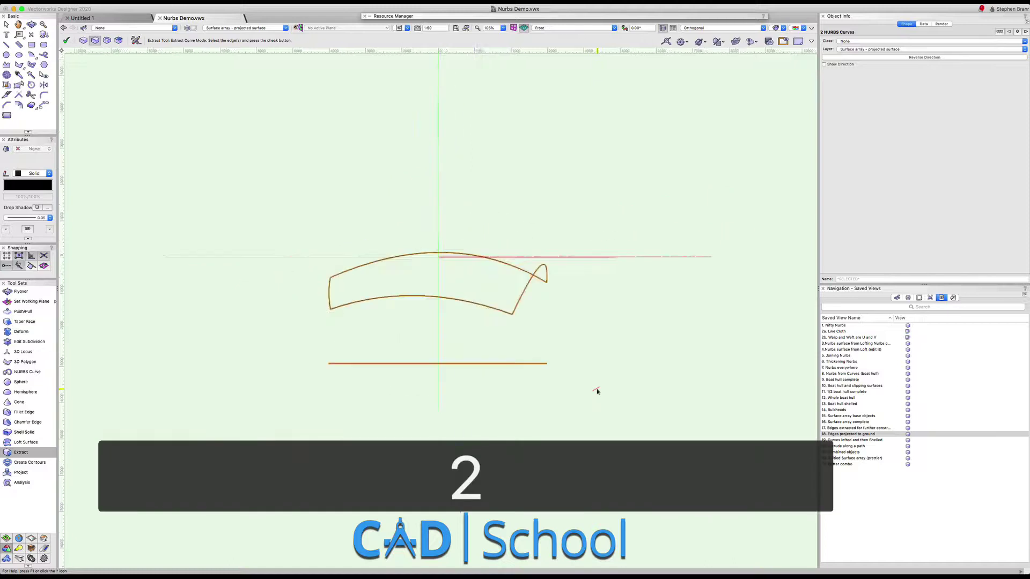
left_click(538, 369)
left_click_drag(537, 370, 612, 406)
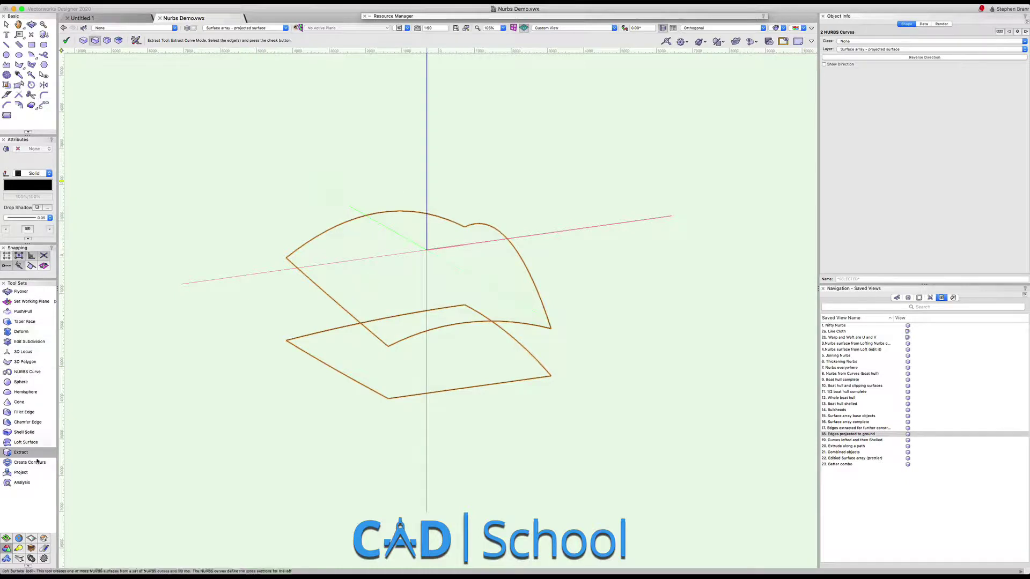
Loft the lower and upper profile curves into a solid with Create Solid ticked.
left_click(25, 442)
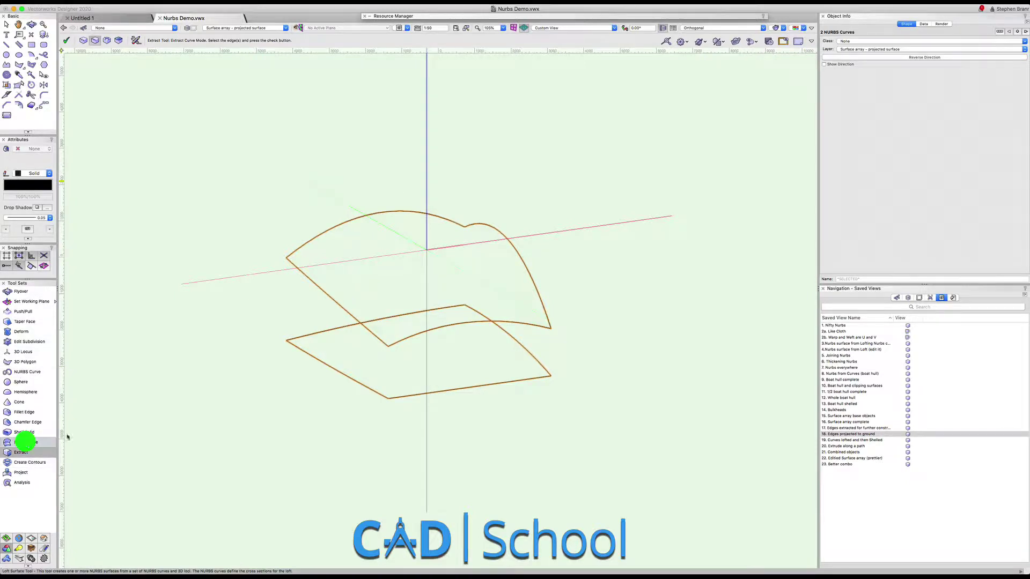
left_click(529, 350)
left_click(544, 311)
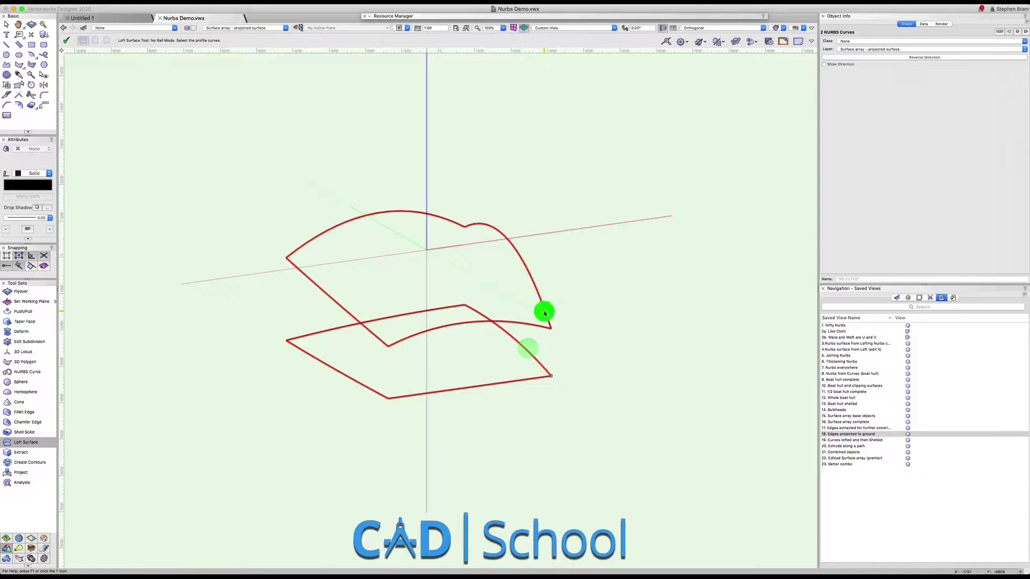
key("Return")
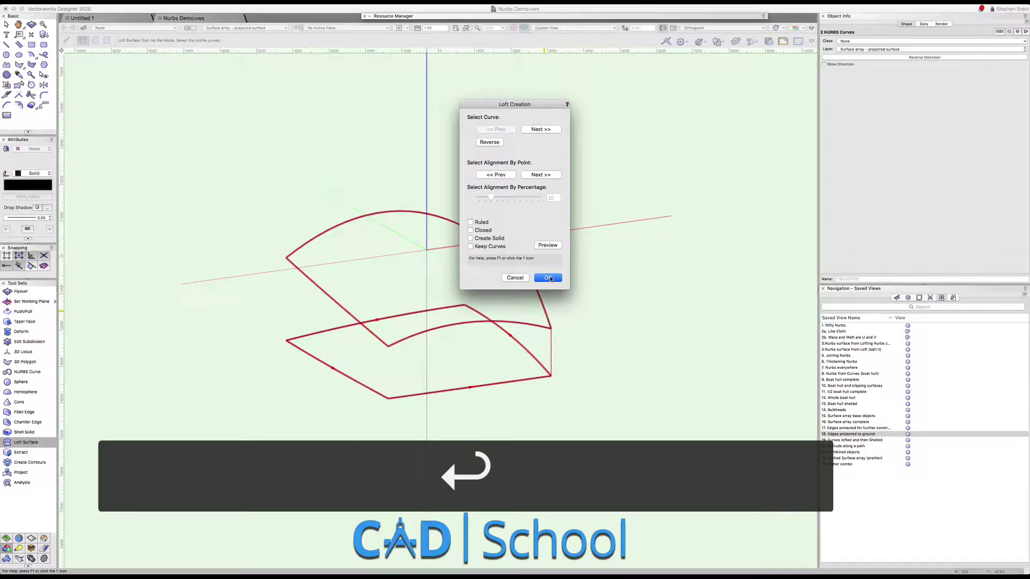
left_click(495, 237)
left_click(547, 278)
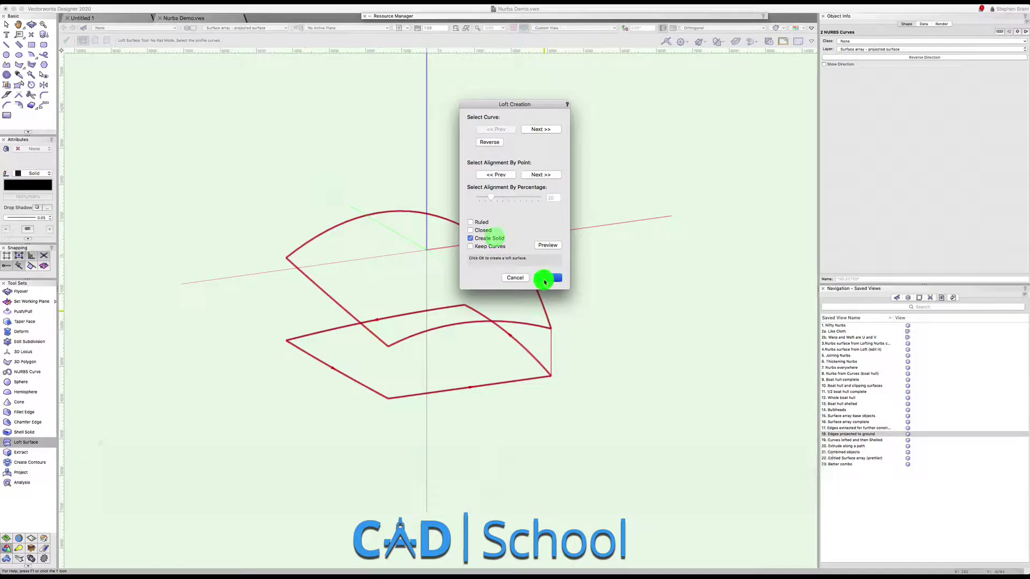
Show saved views 19 Curves lofted and then Shelled and 20 Extrude along a path.
double_click(850, 439)
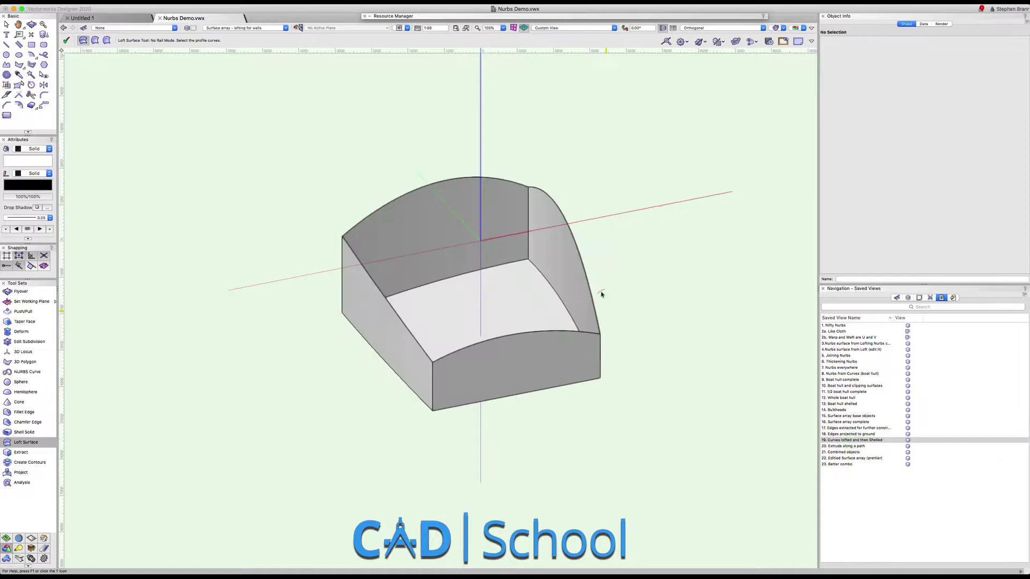
key("x")
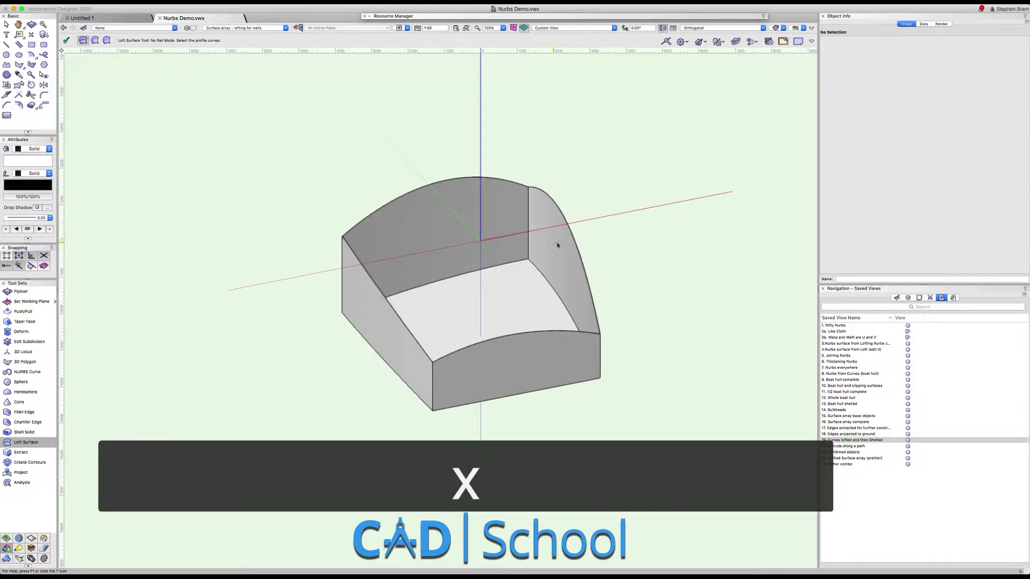
left_click(577, 251)
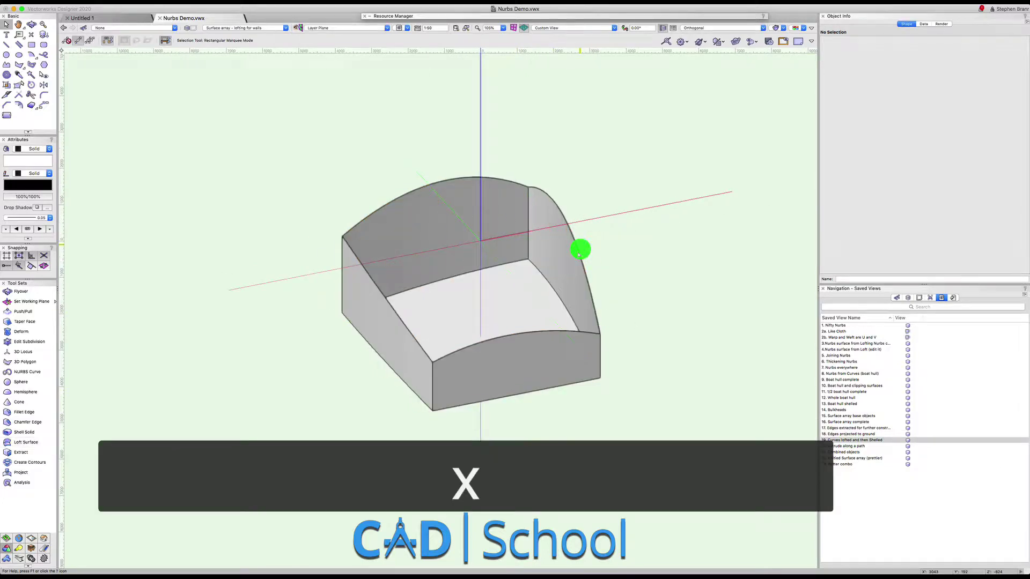
left_click(712, 338)
double_click(843, 447)
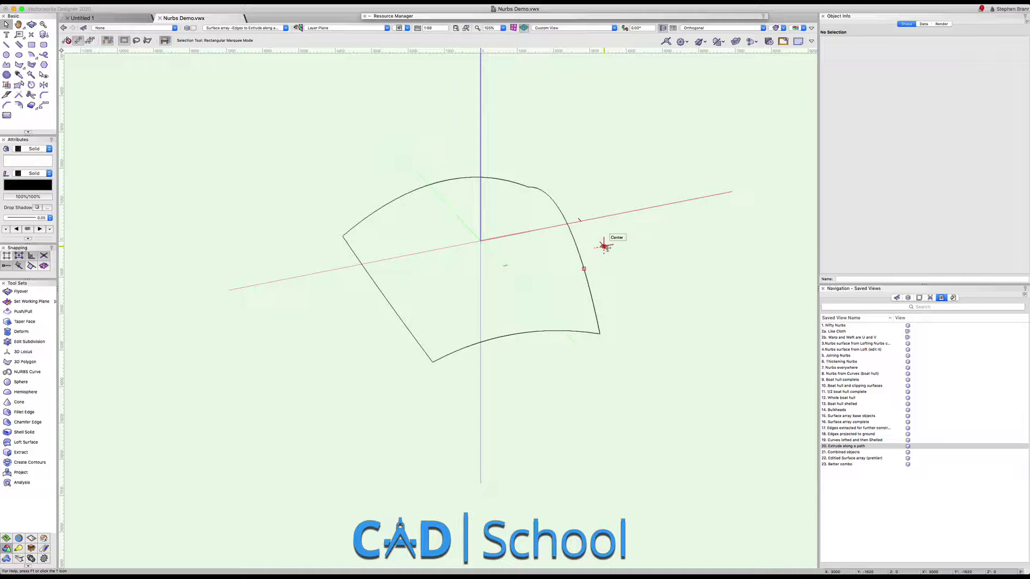
Extrude the small circle along the surface edge outline into a round tube, then show saved view '21. Combined objects'.
left_click(603, 246)
key("x")
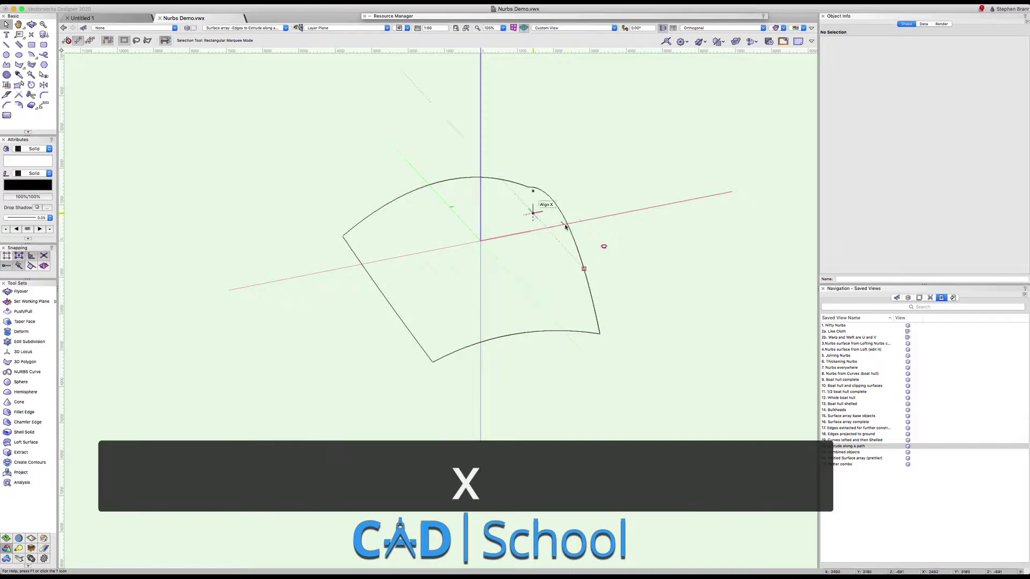
left_click(603, 244)
left_click(574, 246)
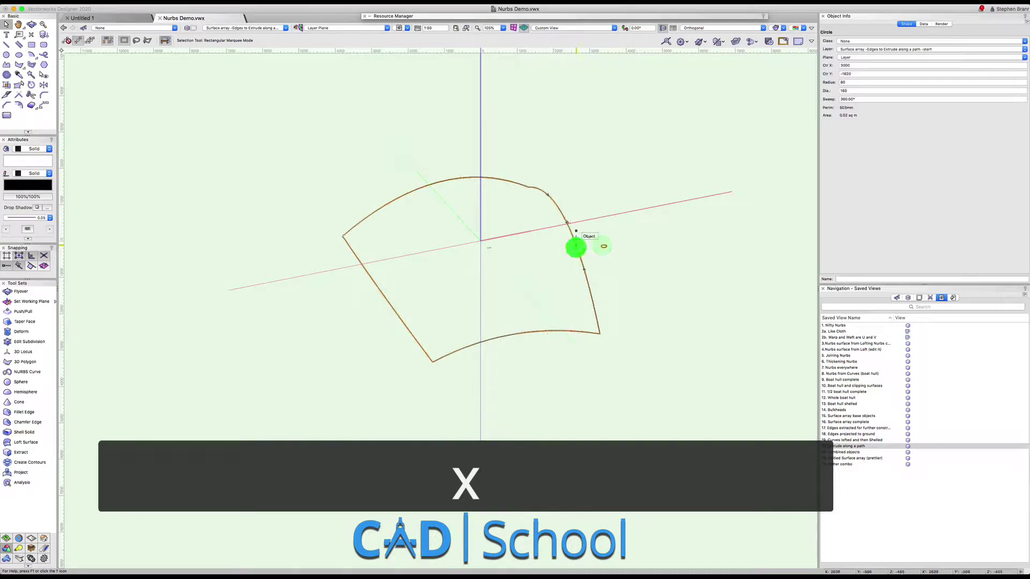
left_click(149, 3)
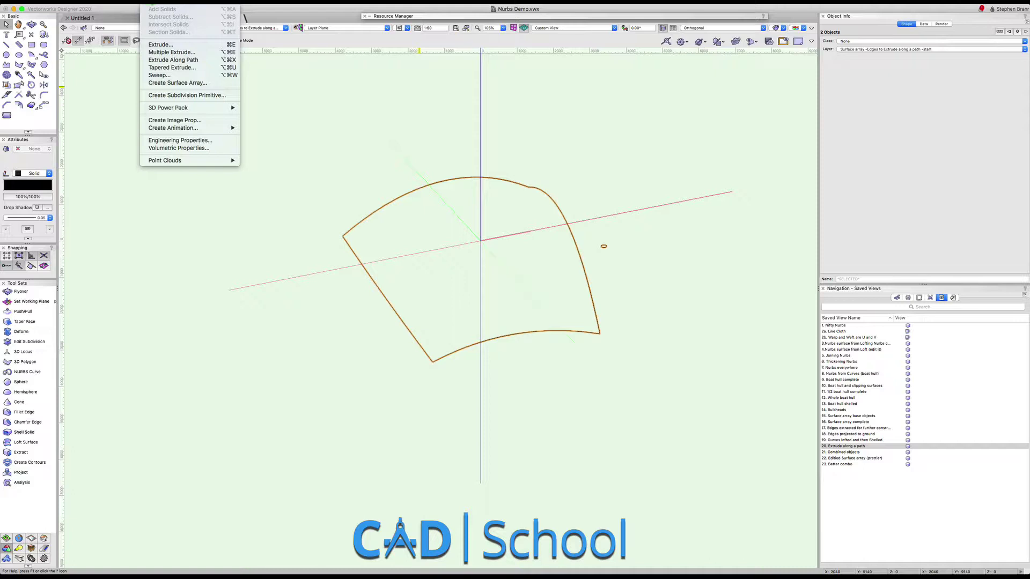
left_click(166, 59)
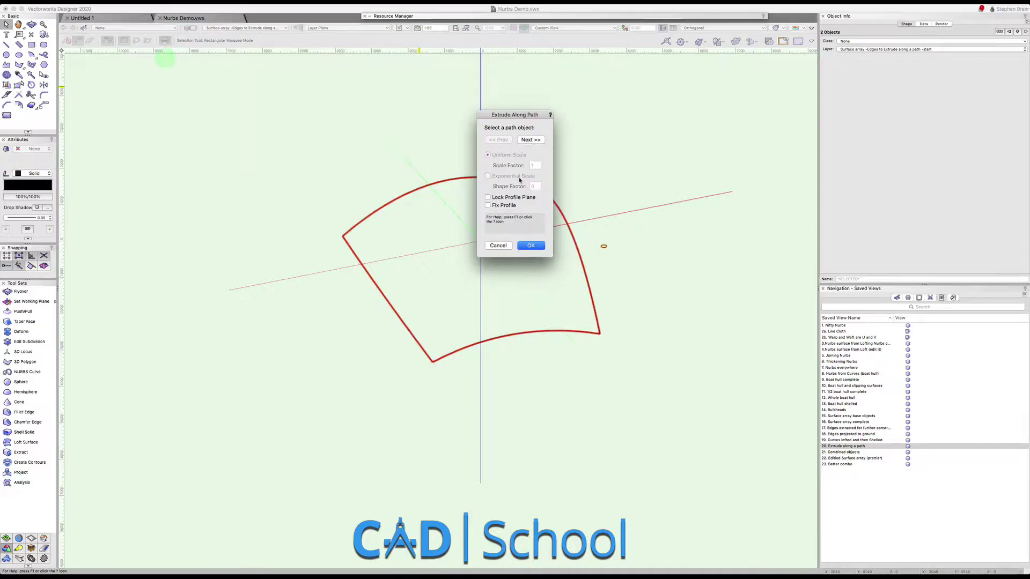
left_click(537, 246)
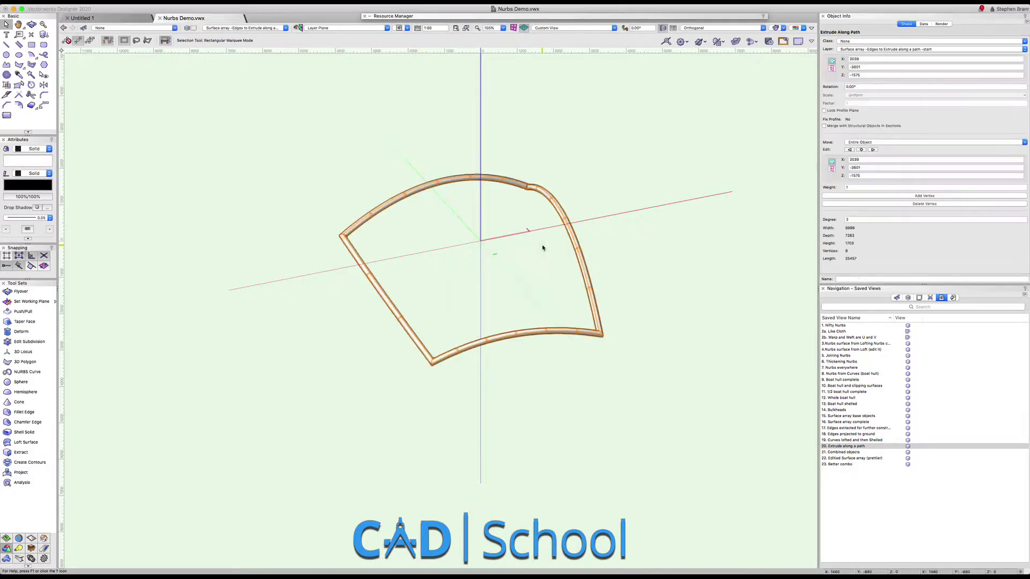
double_click(841, 452)
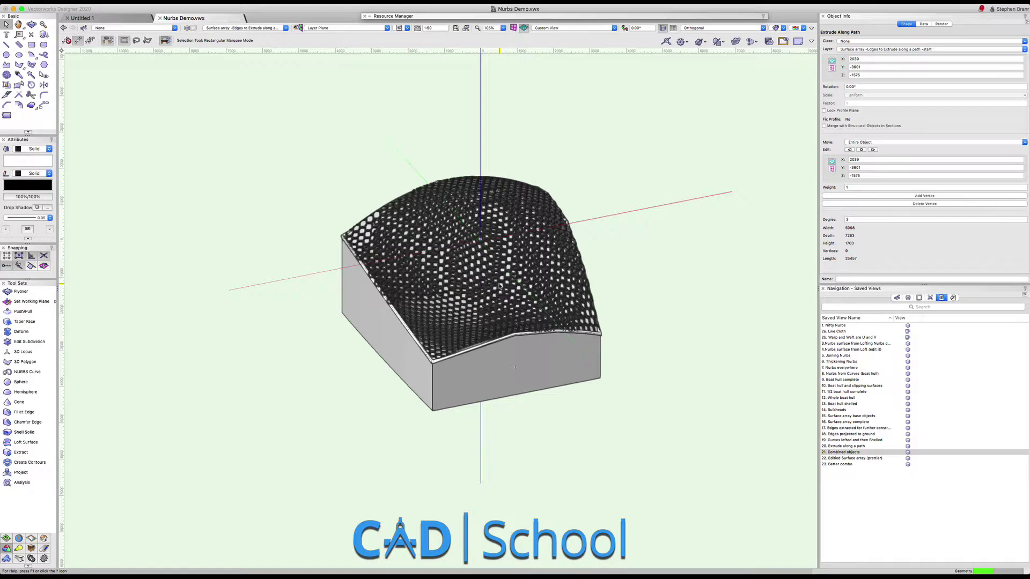
Hide the 'Finished object-option 2' design layer and orbit the building to a low side view.
left_click_drag(526, 275, 300, 296)
key("x")
key("x")
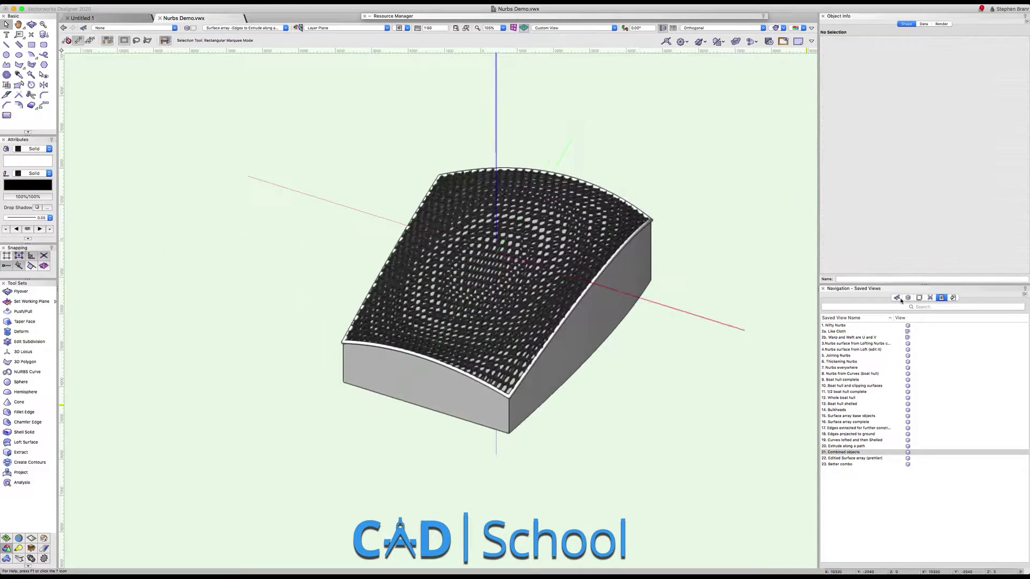
left_click(907, 298)
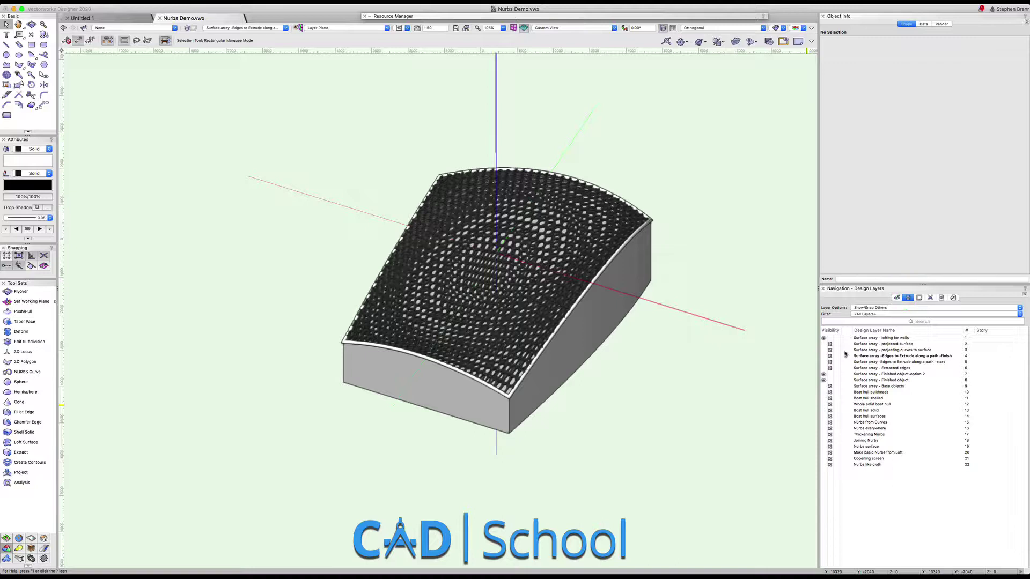
left_click(828, 374)
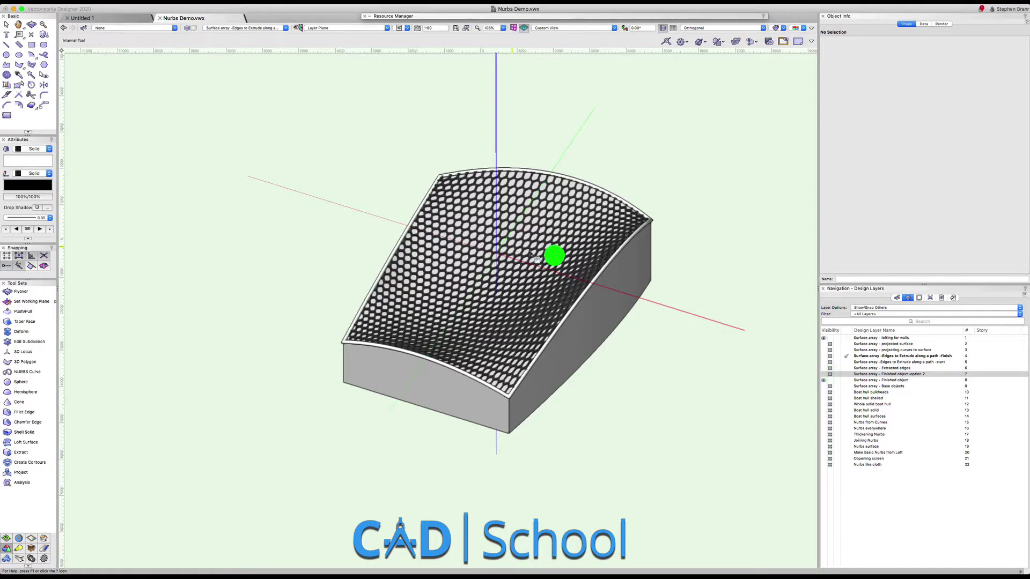
middle_click_drag(531, 254, 705, 259, "ctrl")
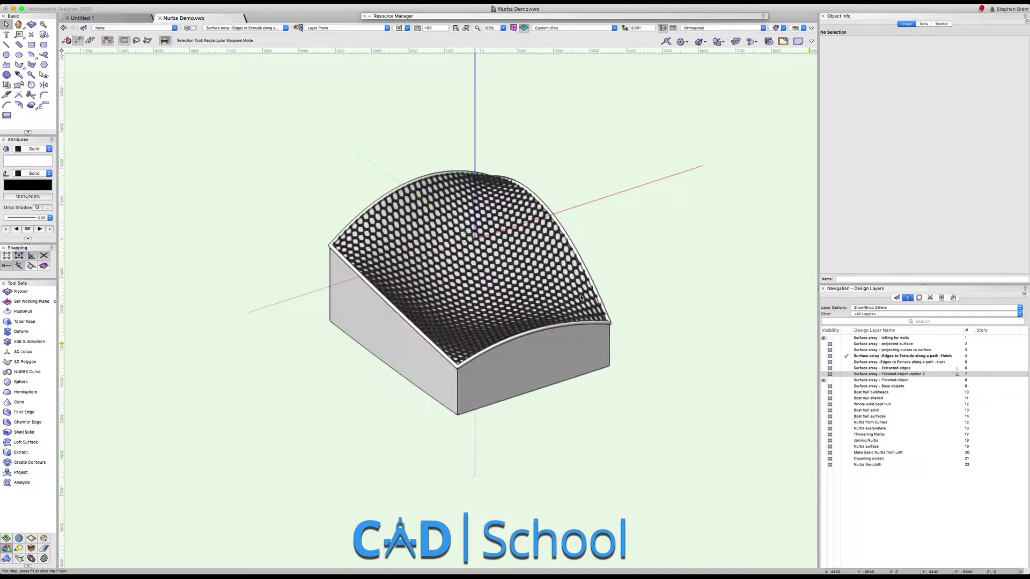
Force-select the roof surface array and make 'Finished object-option 2' the active layer.
right_click(525, 248)
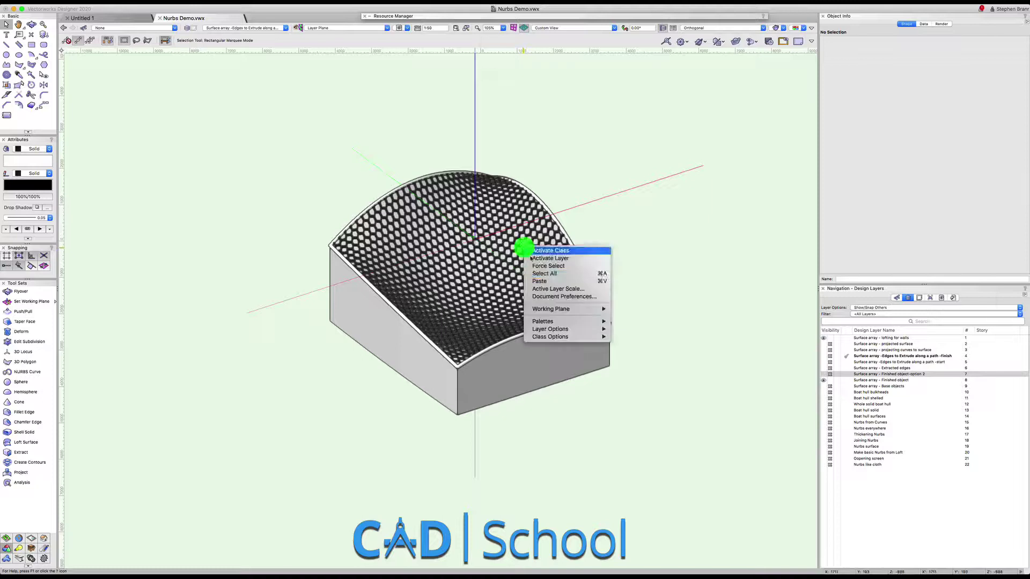
left_click(547, 266)
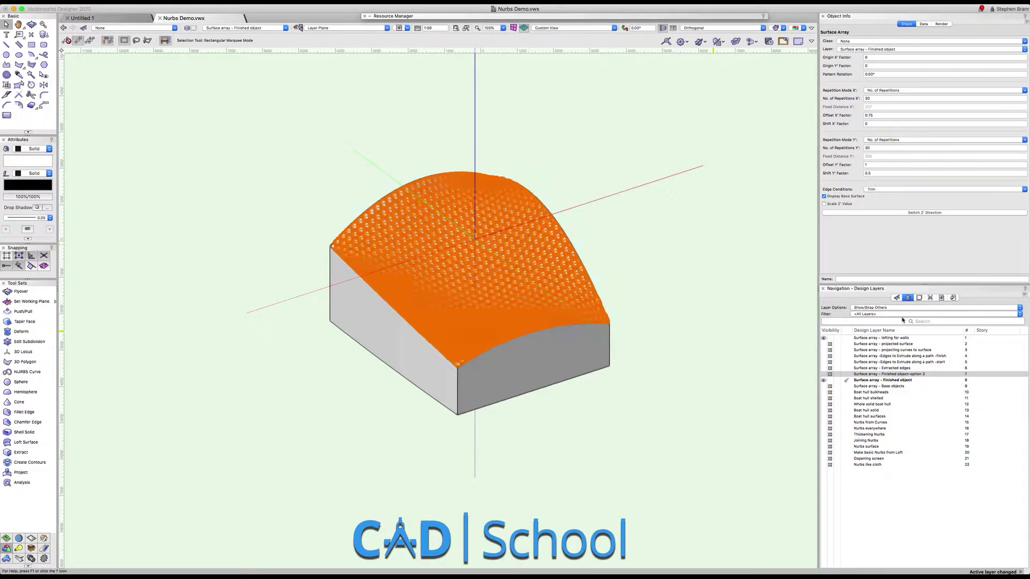
left_click(831, 380)
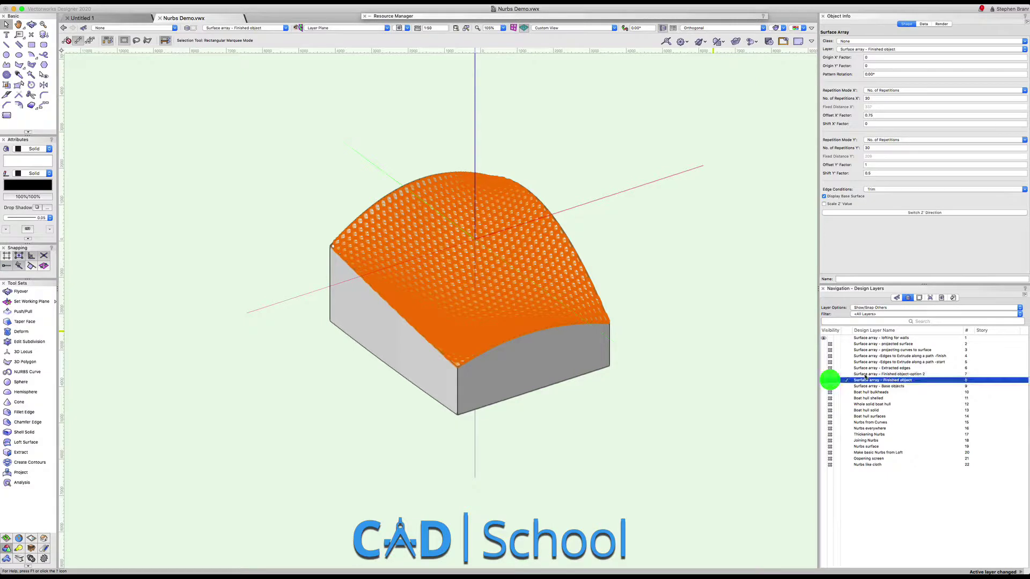
left_click(847, 374)
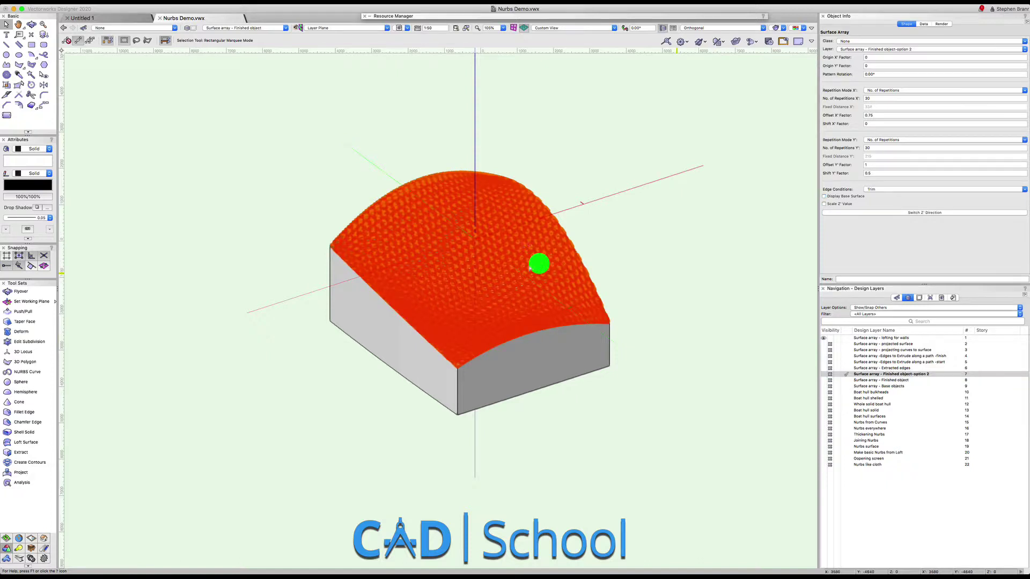
Orbit the model to another angle and deselect the surface array.
mouse_move(538, 262)
middle_mouse_down("shift")
mouse_move(690, 199)
mouse_move(747, 146)
mouse_move(715, 128)
mouse_move(581, 179)
mouse_move(437, 197)
mouse_move(593, 209)
mouse_move(701, 233)
mouse_move(650, 186)
mouse_move(714, 195)
middle_mouse_up("shift")
key("x")
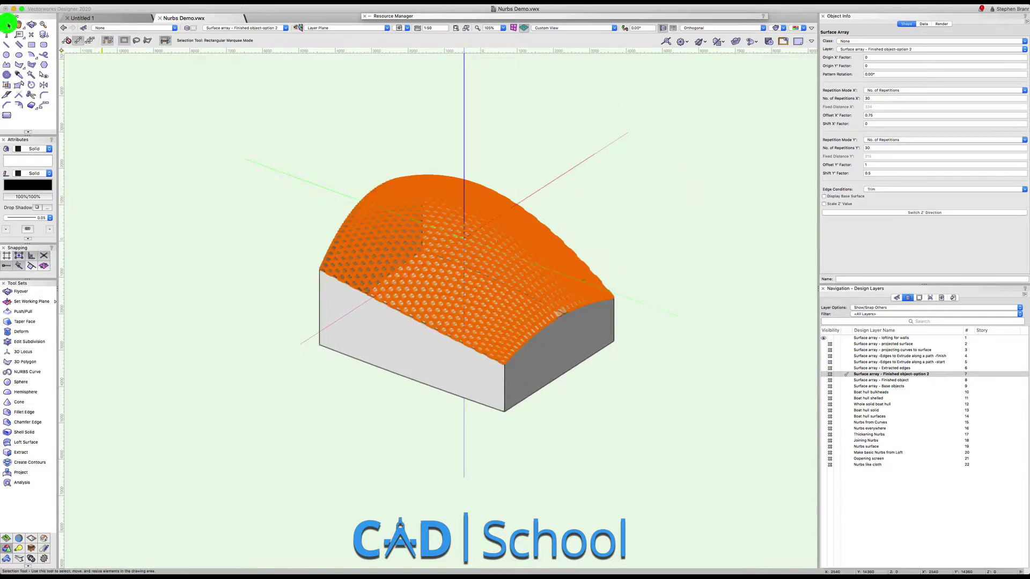
left_click(524, 146)
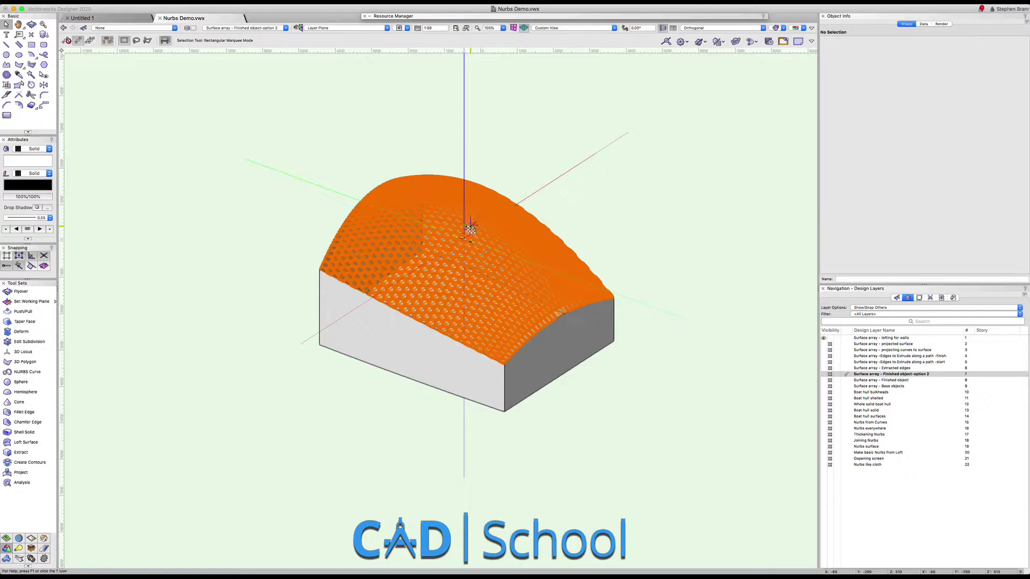
left_click(542, 177)
left_click(465, 247)
Activate layer 'Surface array - Finished object' and open the array's Base Surface for editing.
double_click(465, 249)
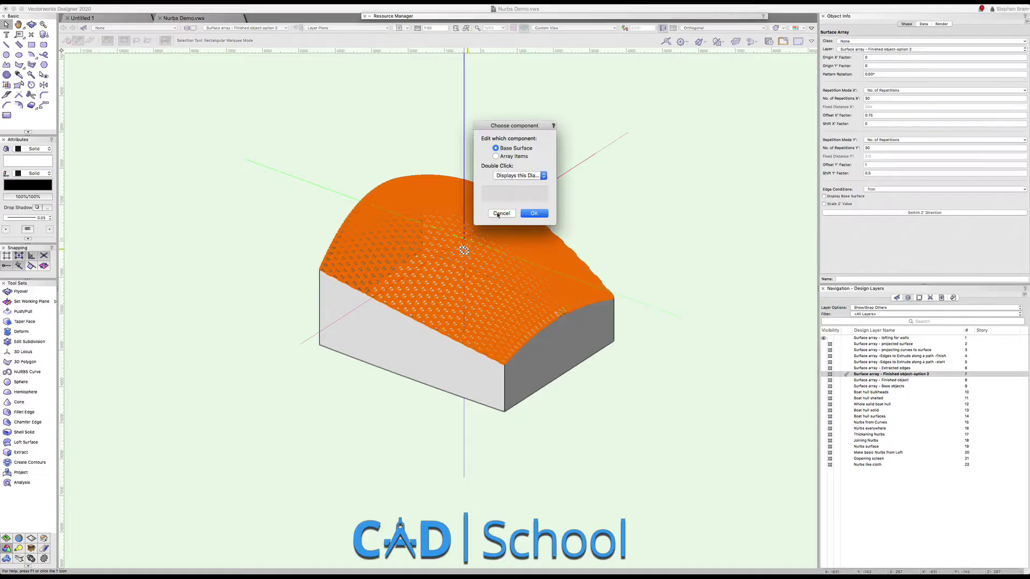
left_click(499, 213)
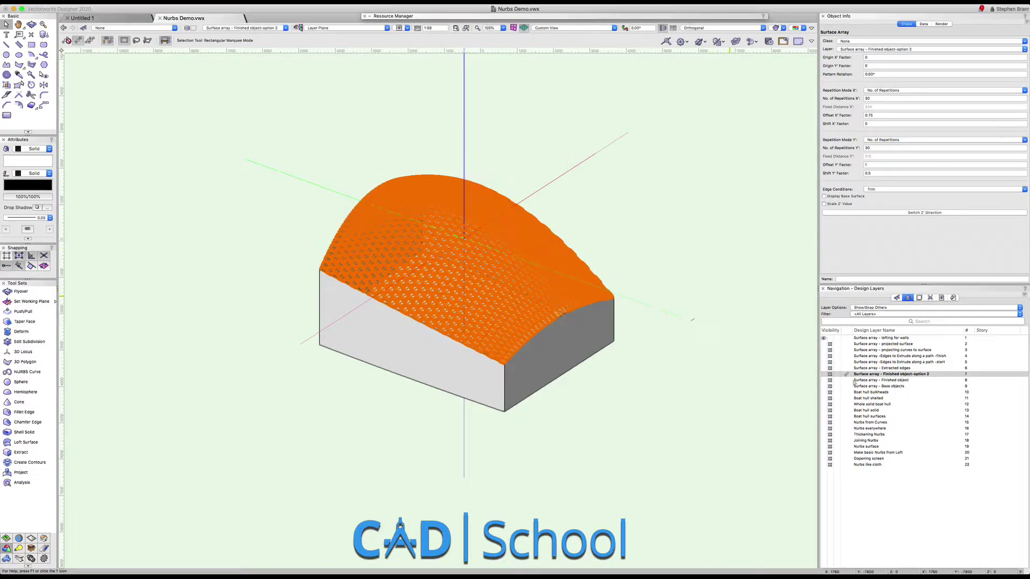
left_click(852, 380)
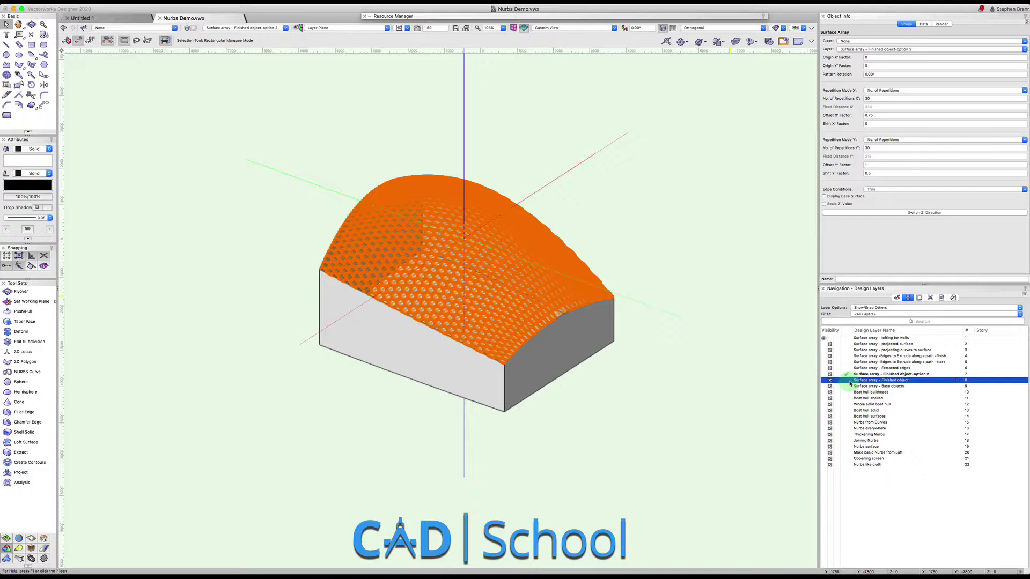
left_click(845, 381)
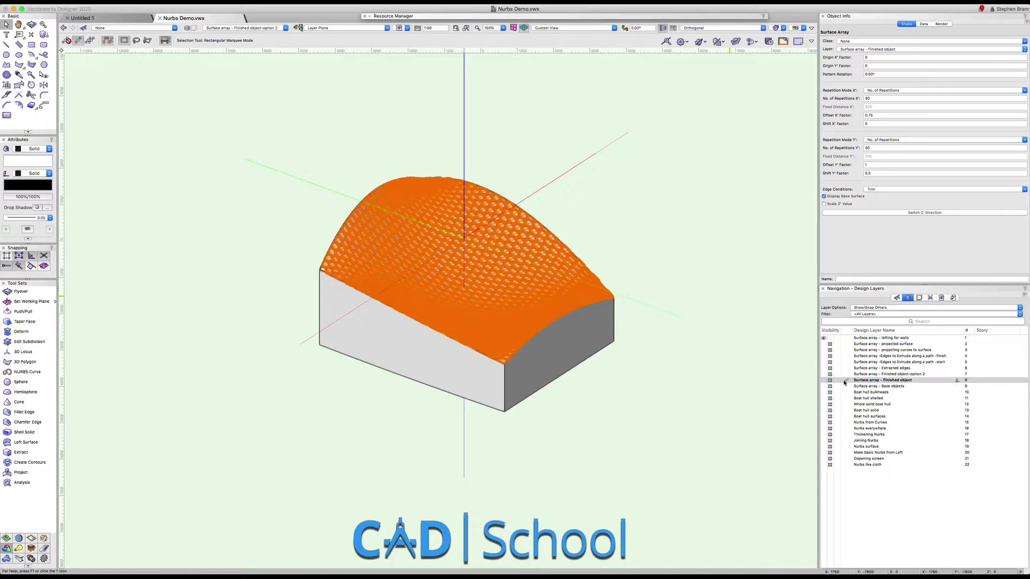
left_click(494, 233)
double_click(494, 233)
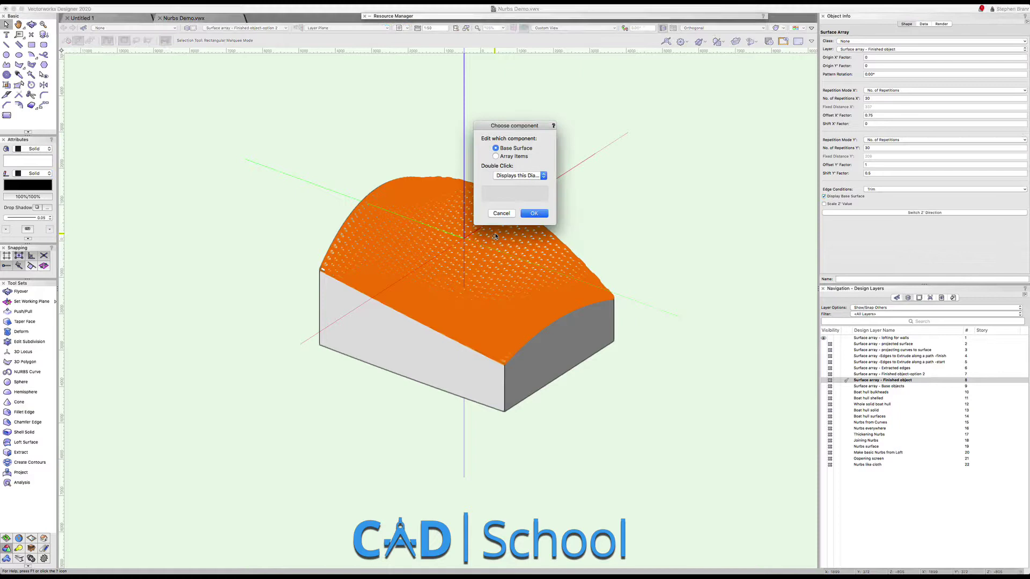
left_click(513, 156)
left_click(538, 214)
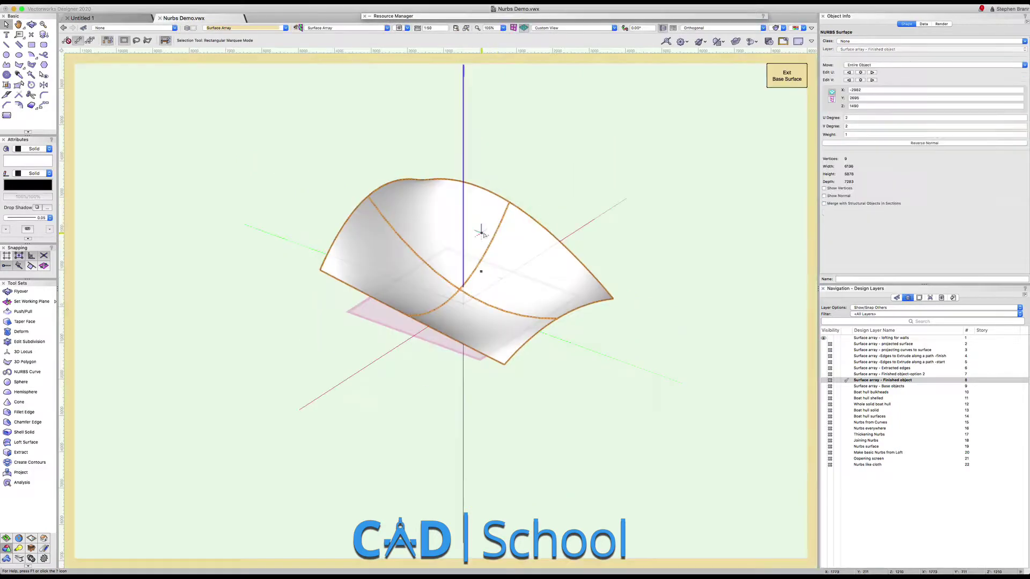
Lift the base surface's centre control vertex to arch it upward, then exit the base surface.
left_click(493, 238)
double_click(493, 238)
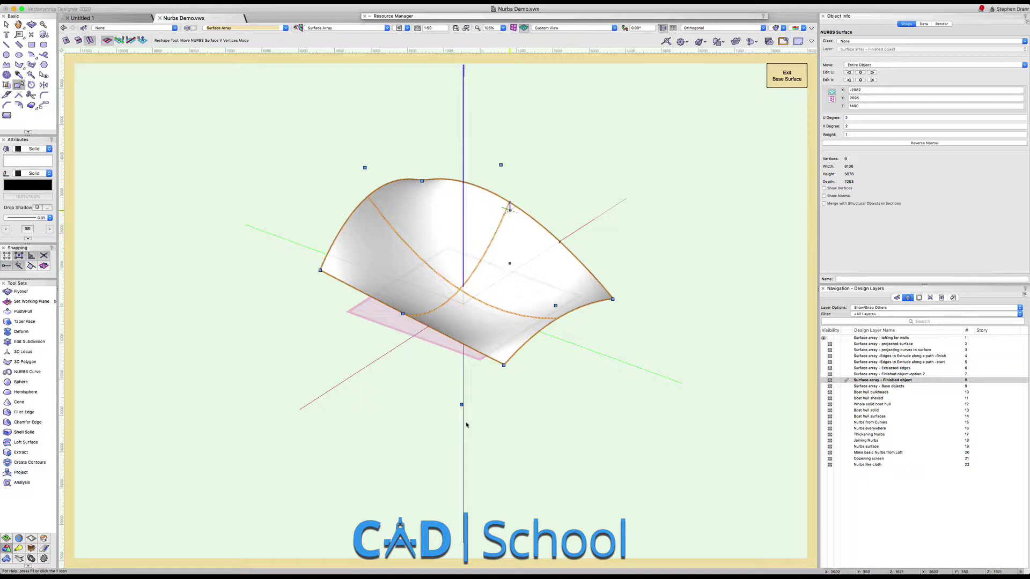
left_click(66, 40)
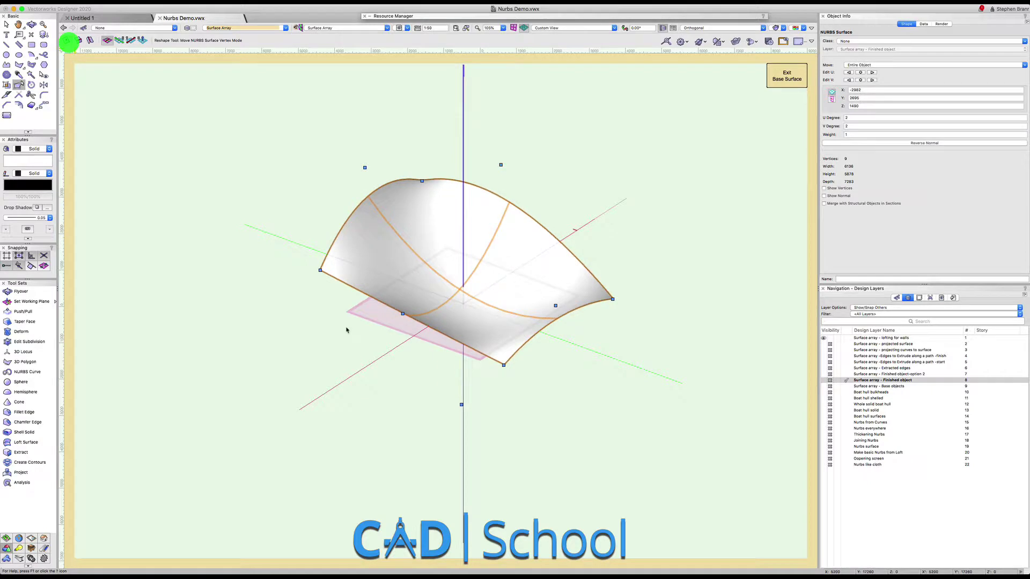
left_click(461, 403)
left_click(460, 406)
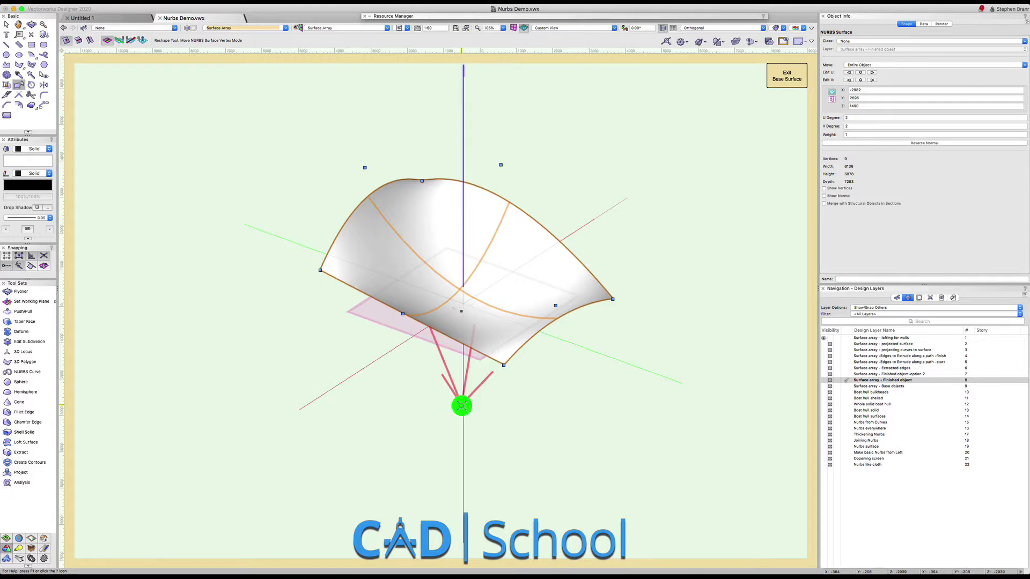
left_click(457, 119)
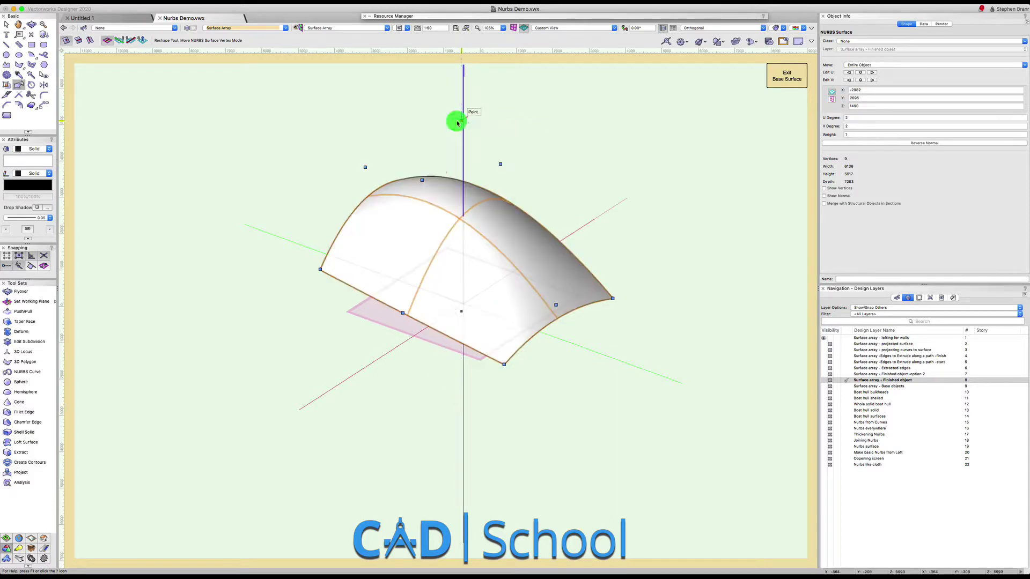
left_click(771, 83)
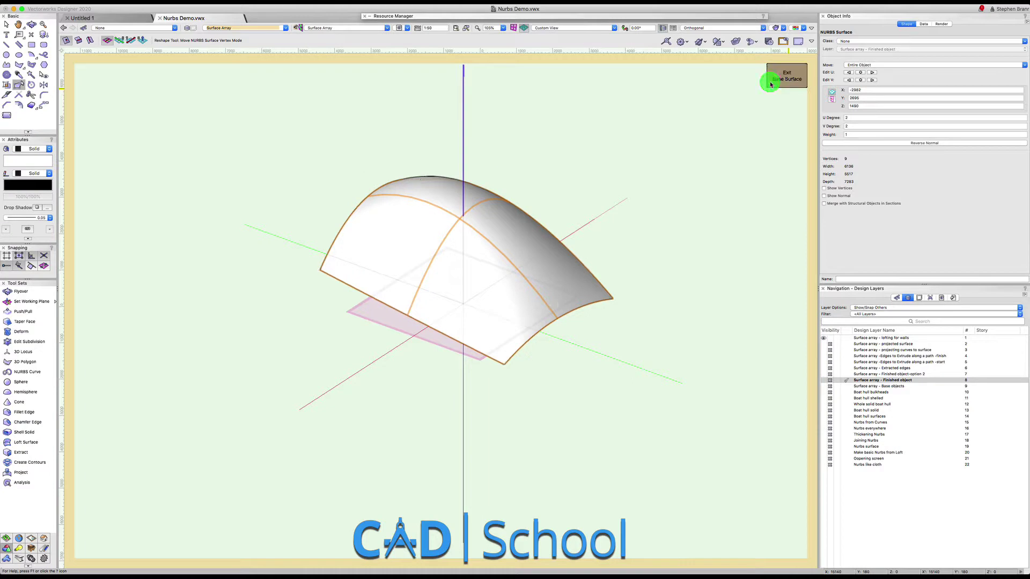